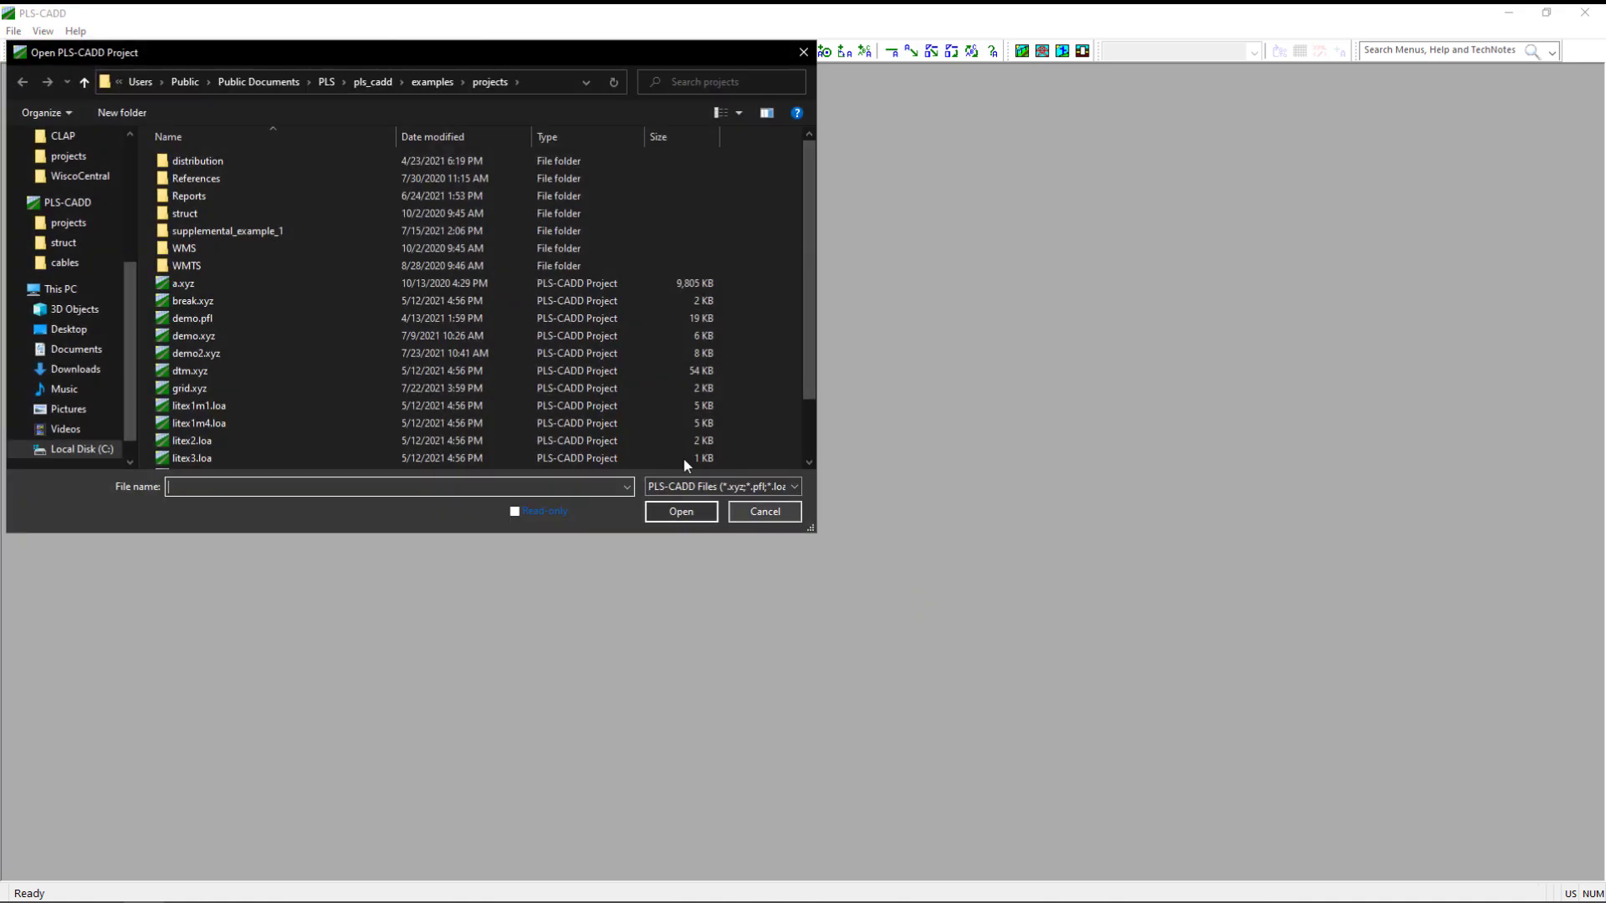
- Open the demo2.xyz project from the examples\projects folder
click(182, 355)
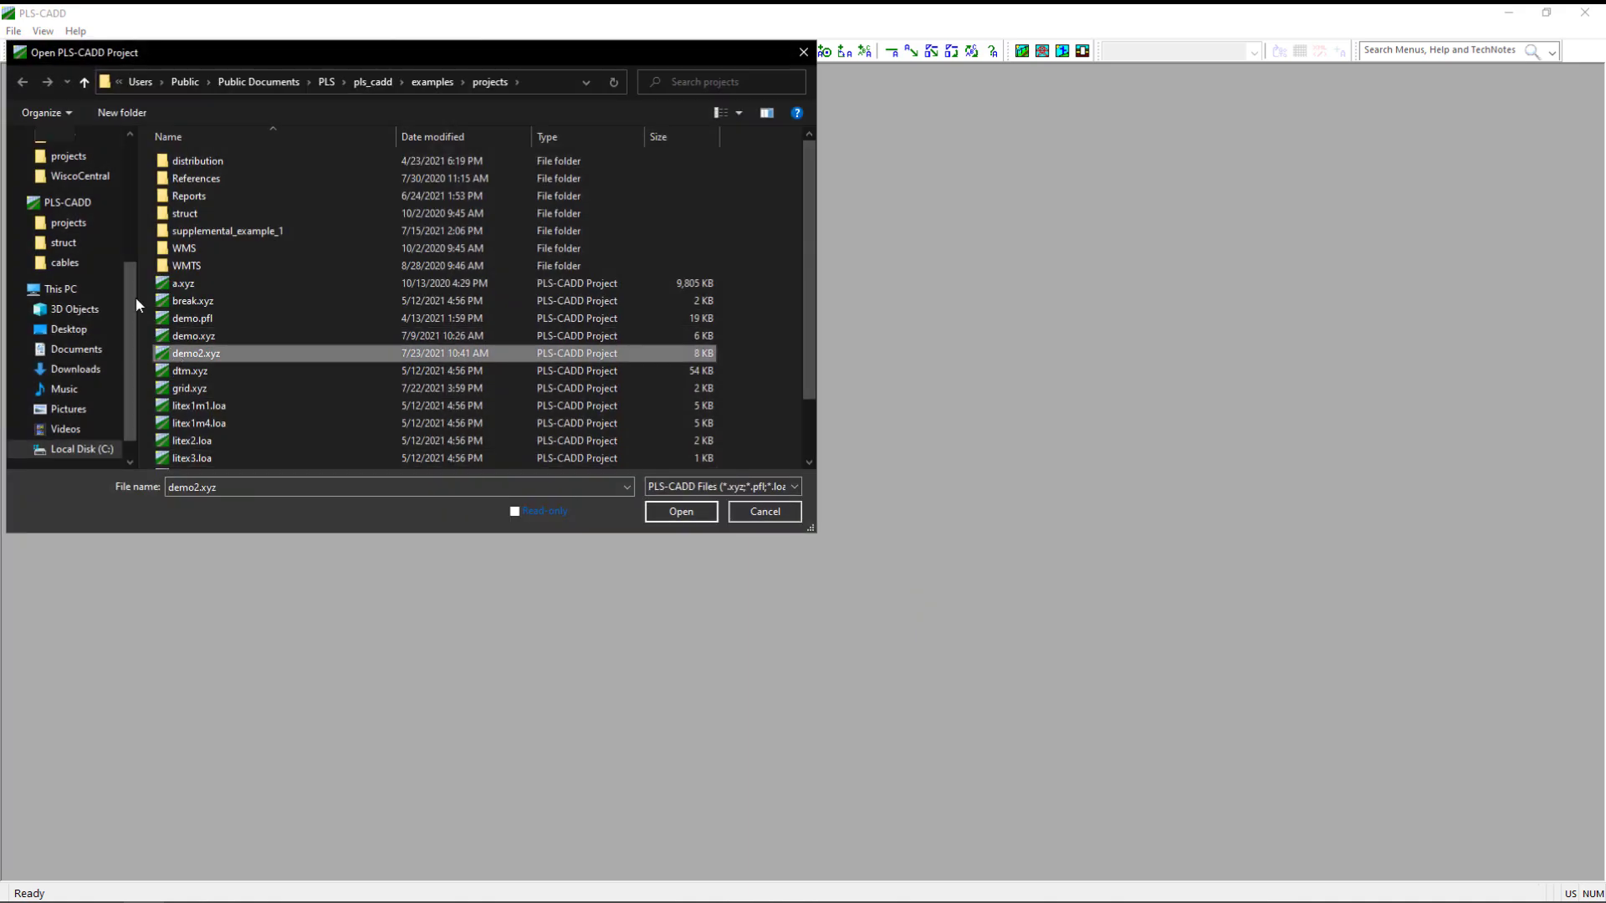
click(105, 84)
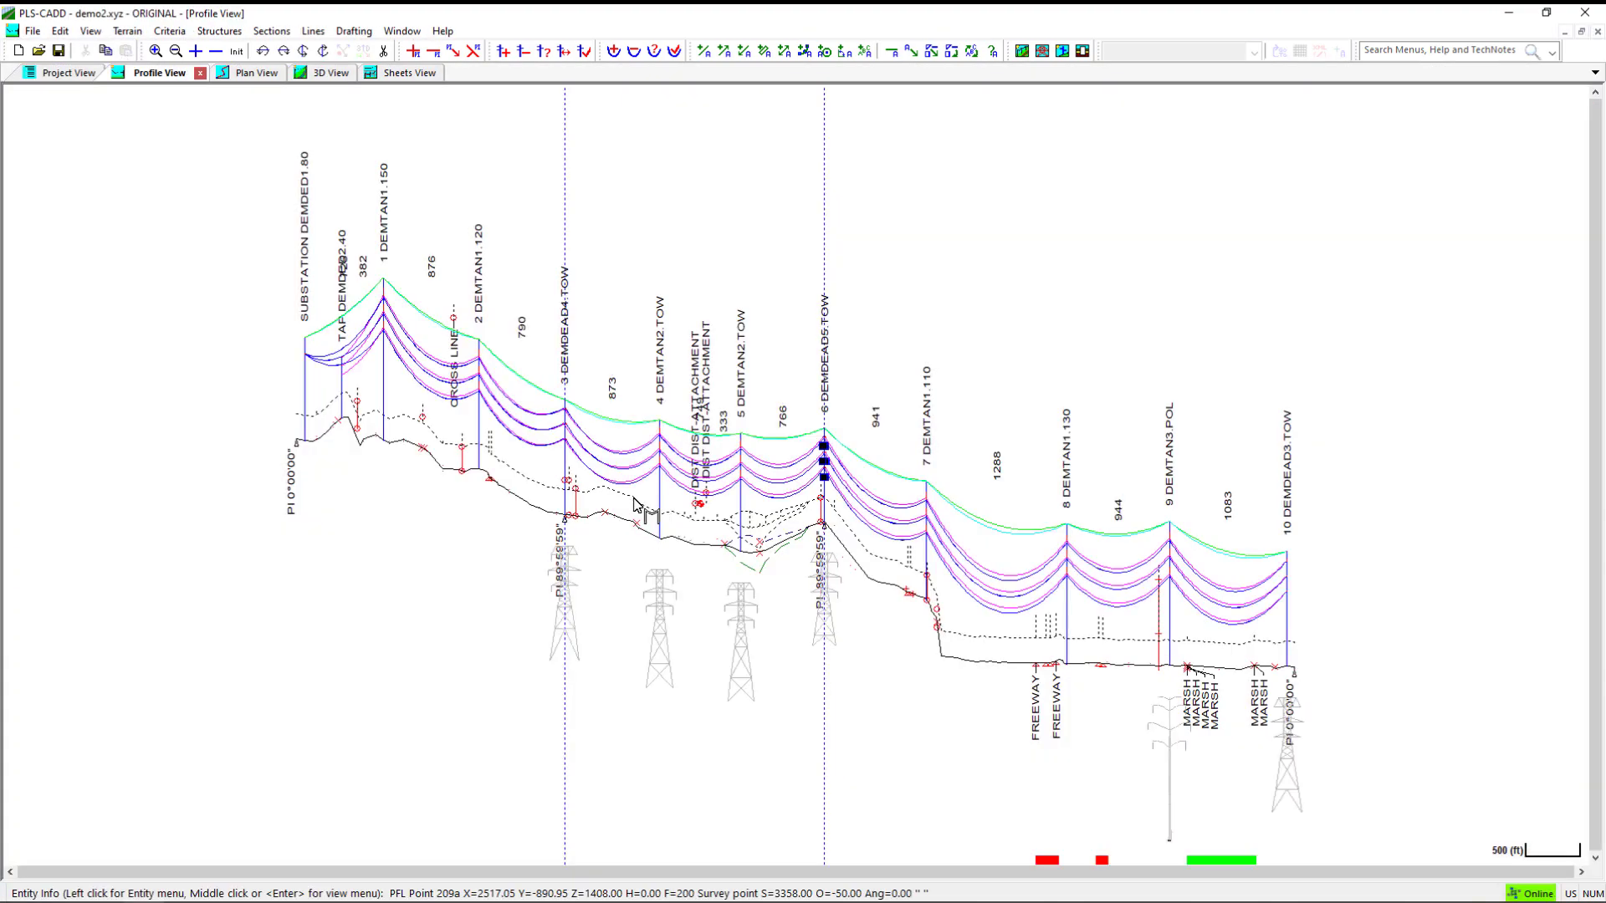
- Create a concentrated load file 'Marker Ball', stock MBall, 20 lbs vertical load, 36 in diameter
click(272, 31)
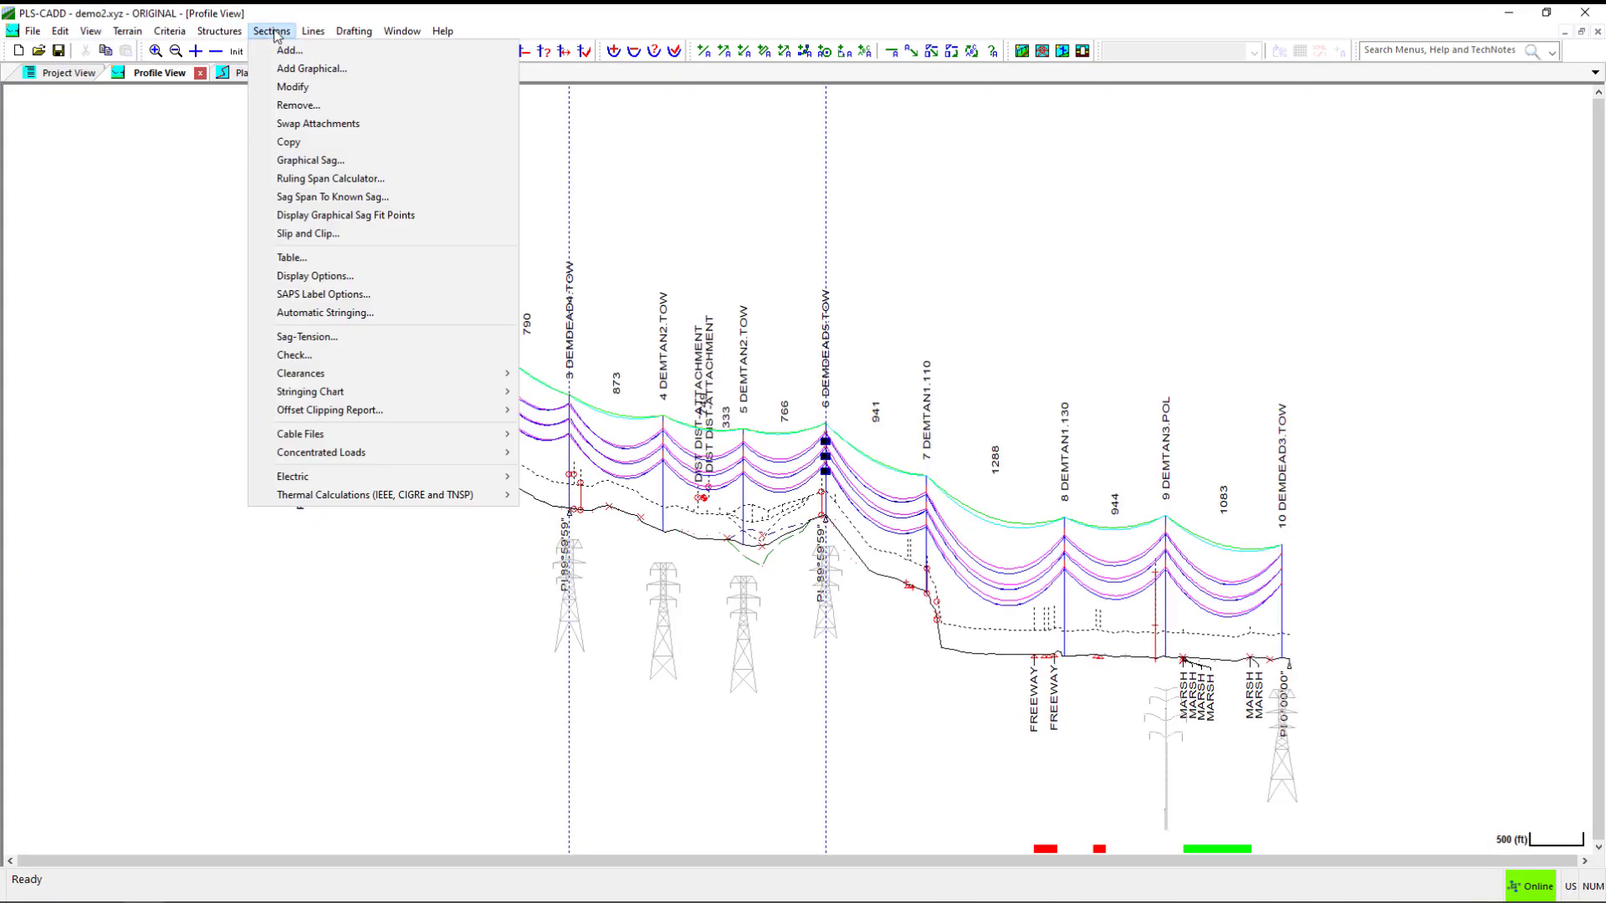
mouse_move(466, 465)
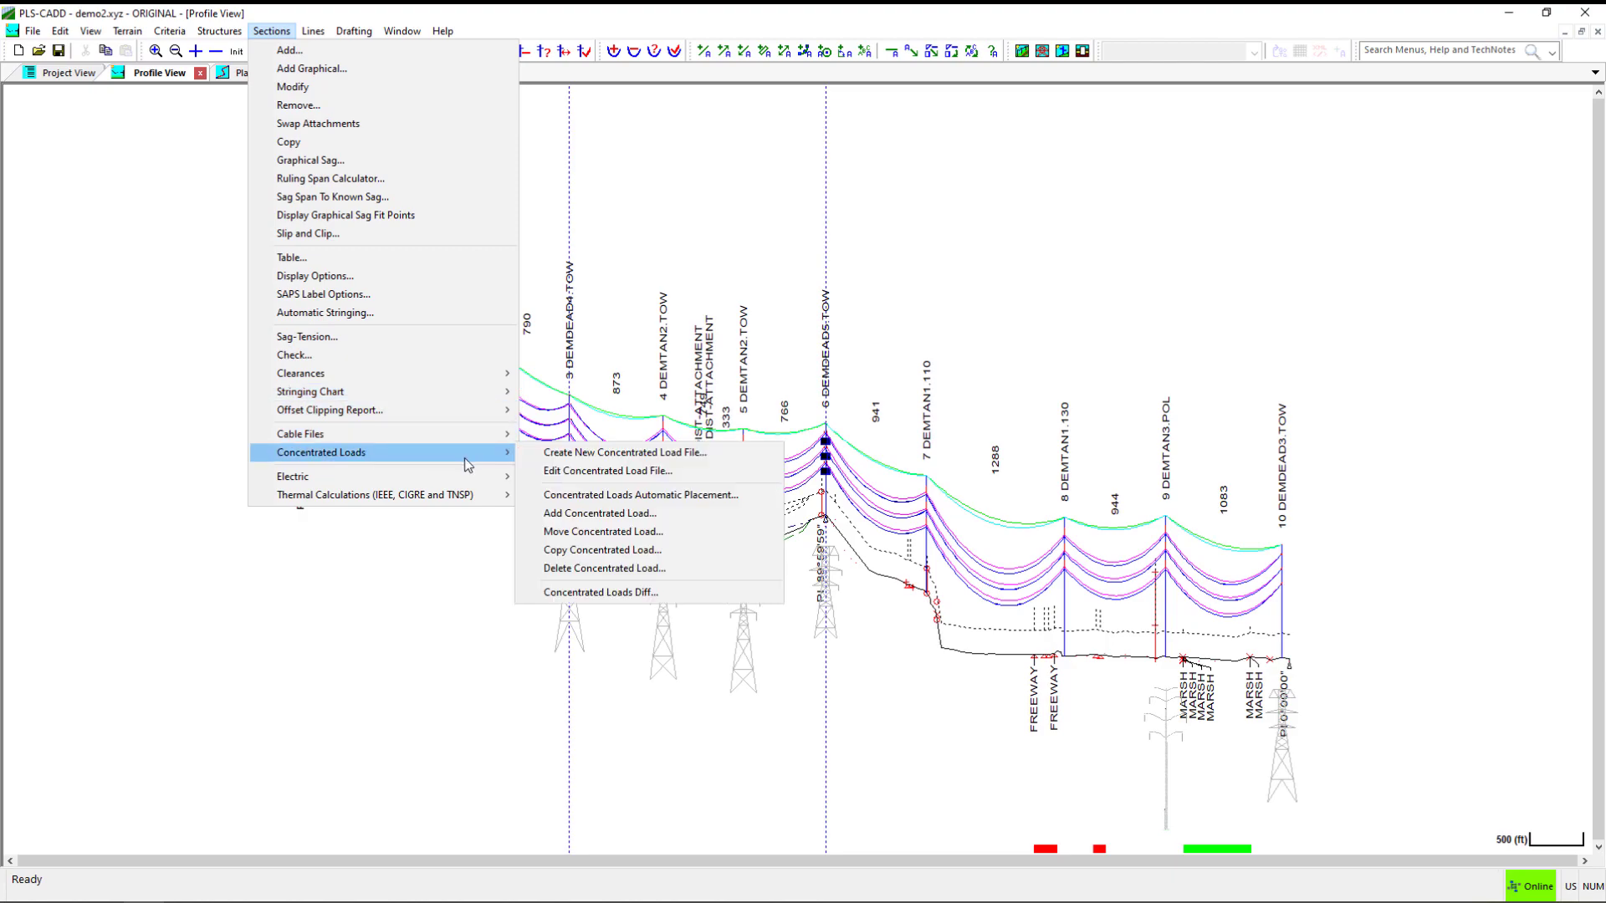
click(701, 462)
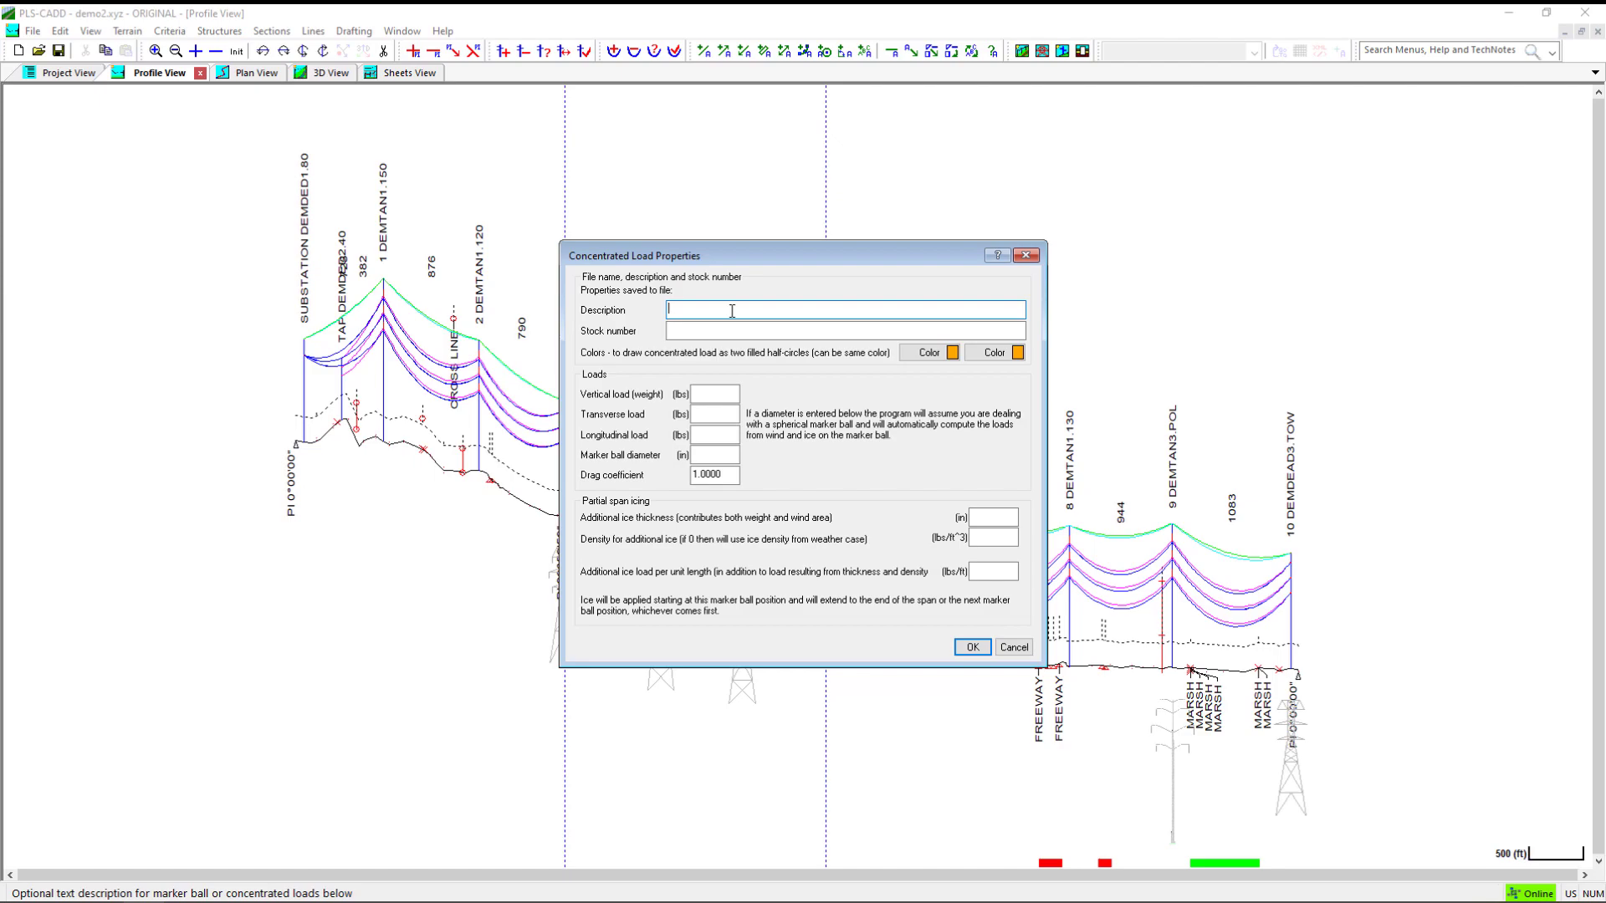
text(Marker Ball)
click(721, 335)
text(MBal)
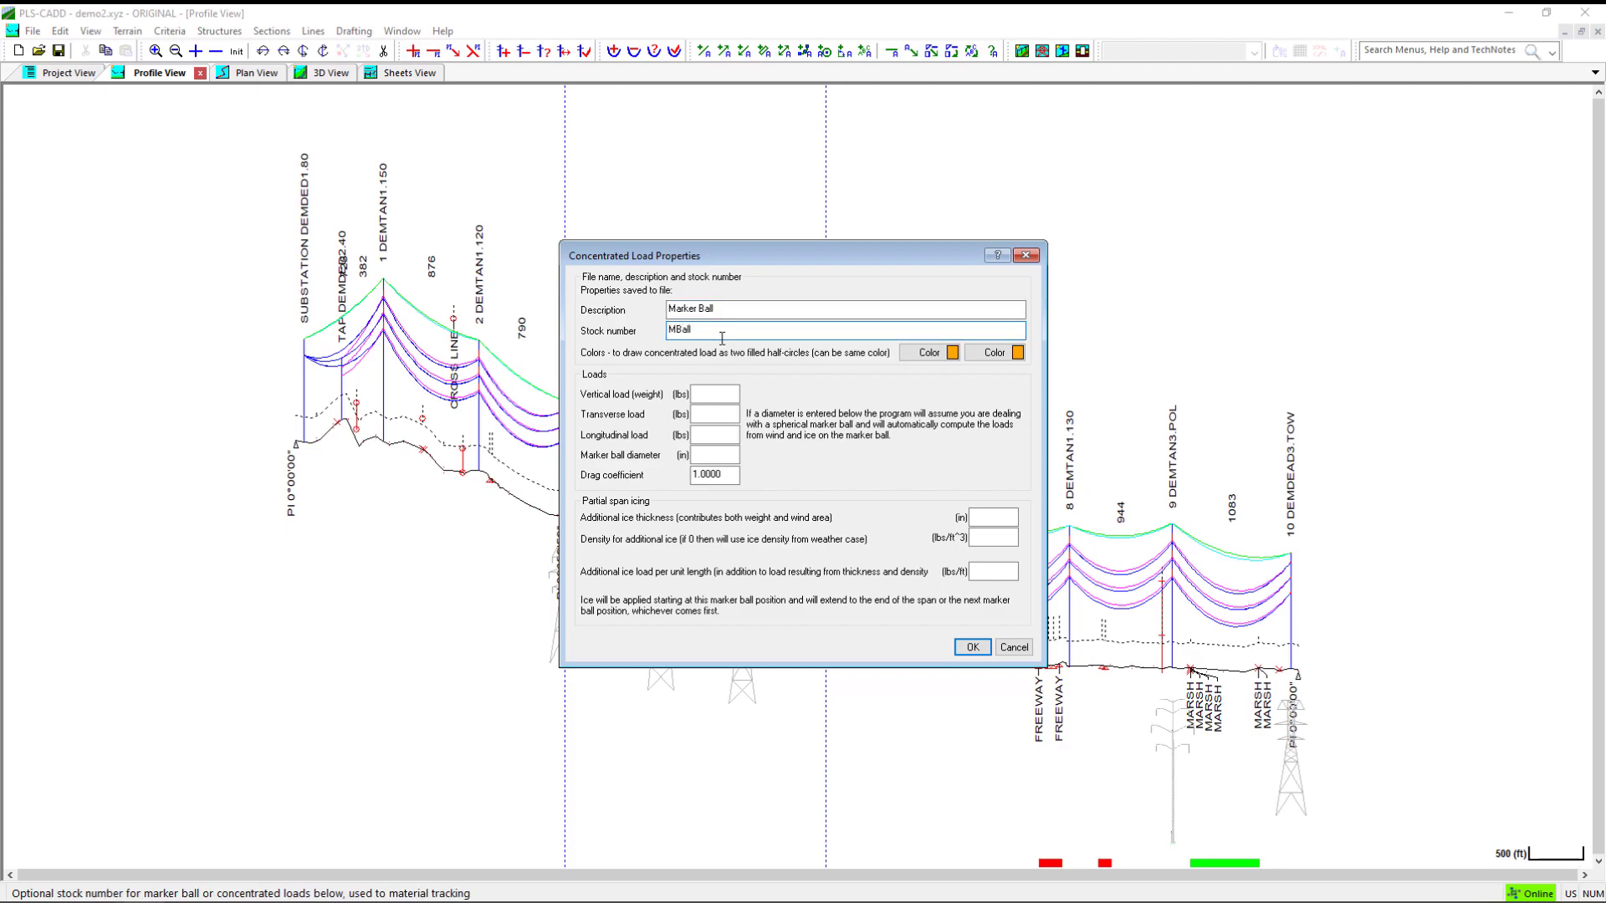
click(713, 392)
text(20)
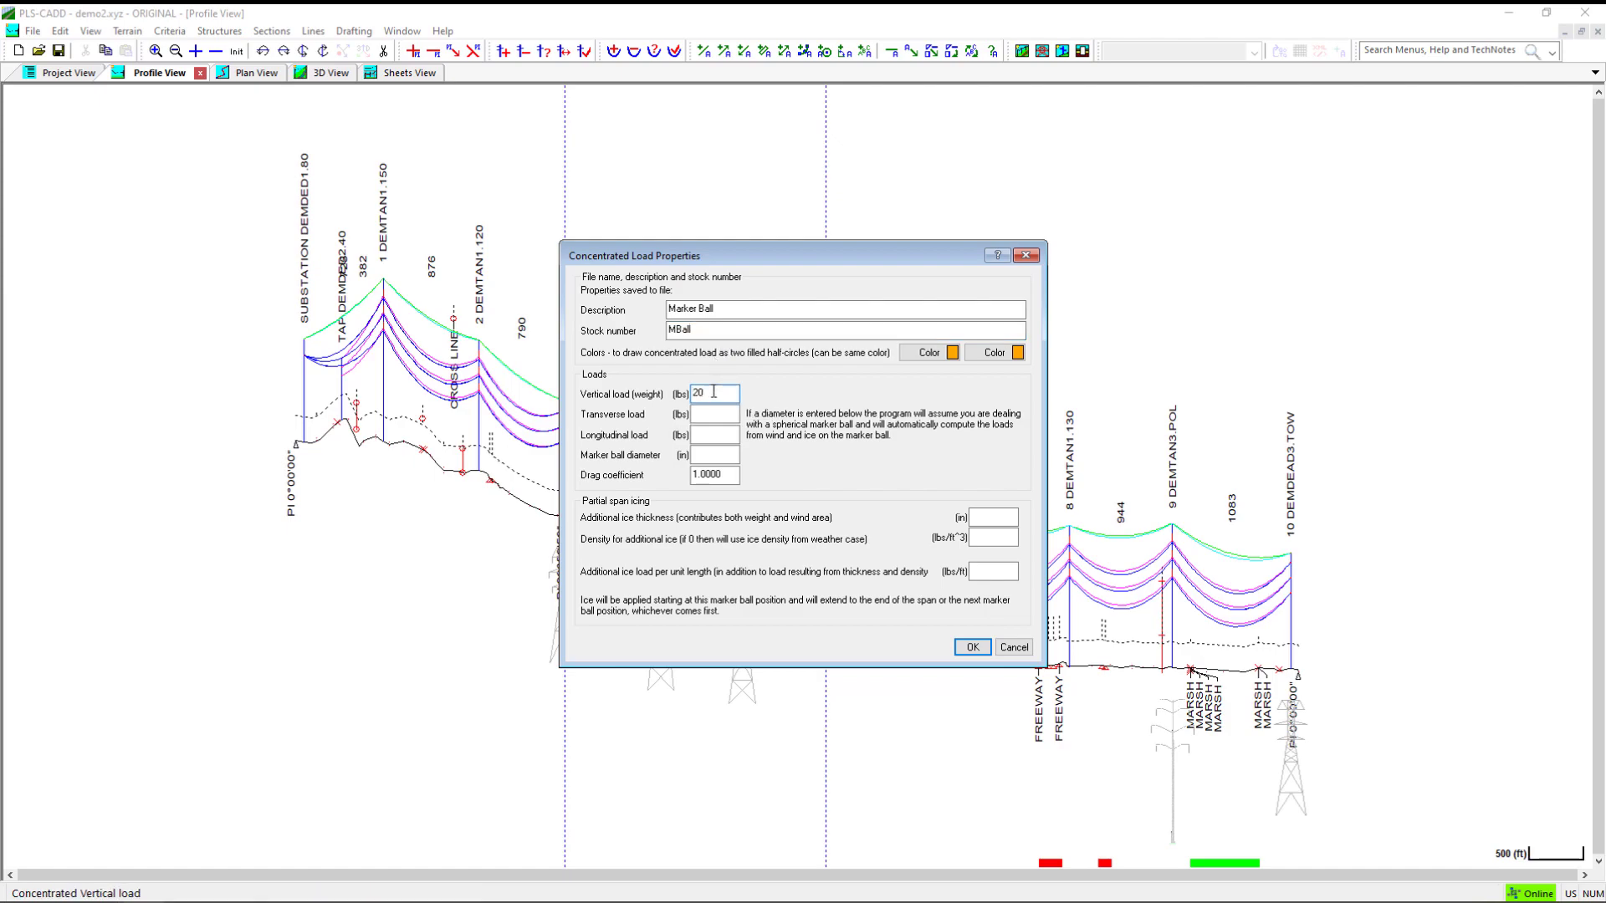
click(716, 455)
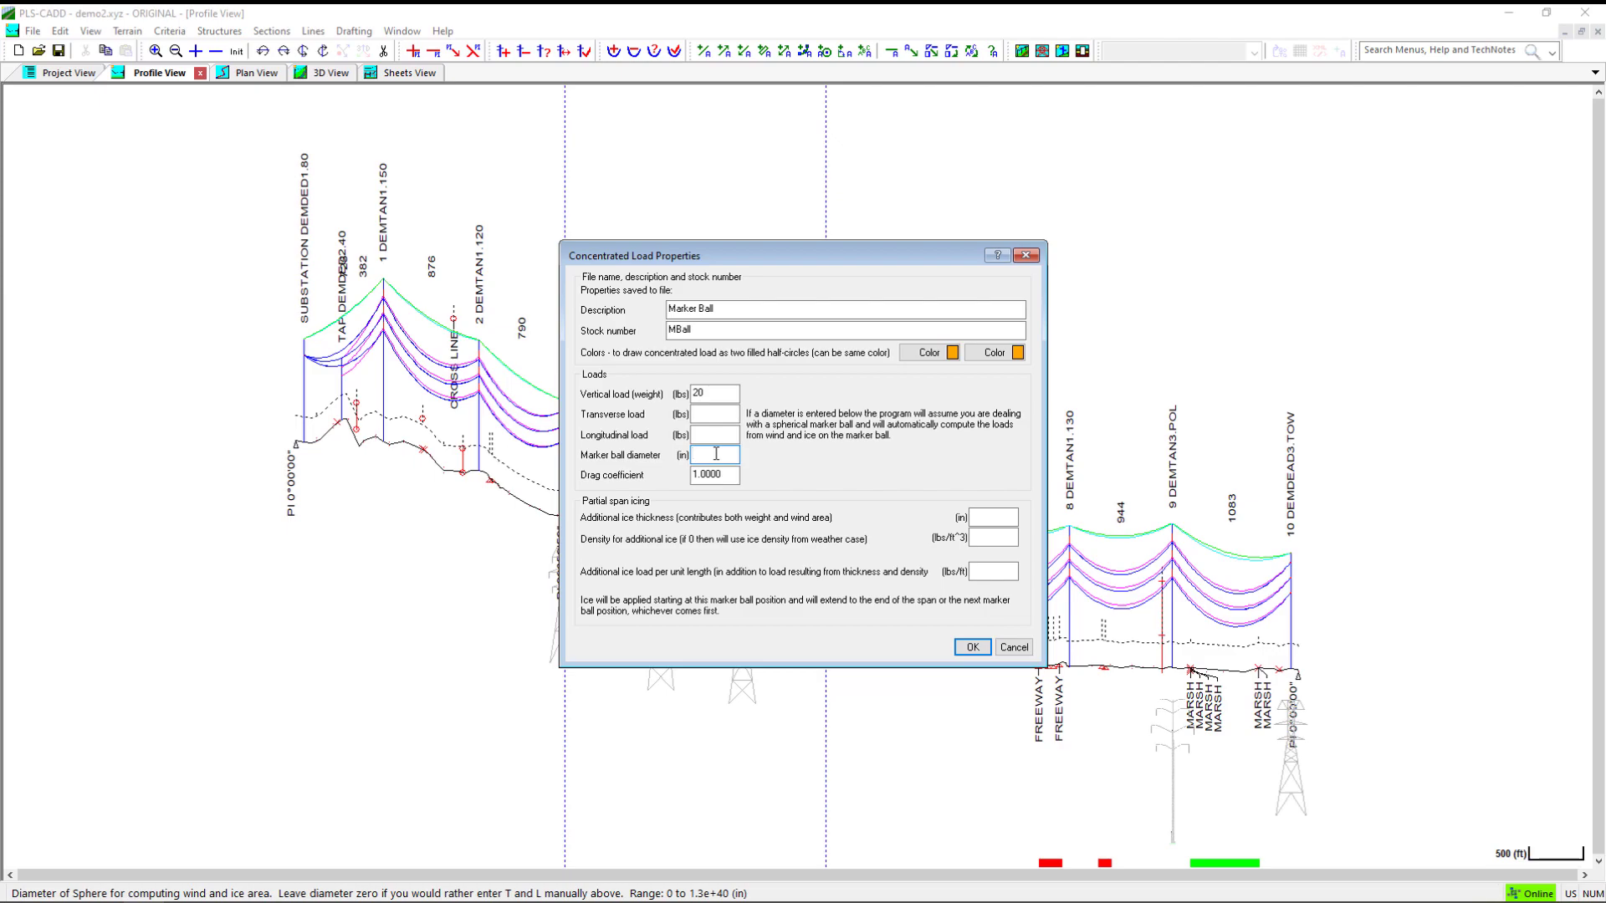
text(36)
click(728, 477)
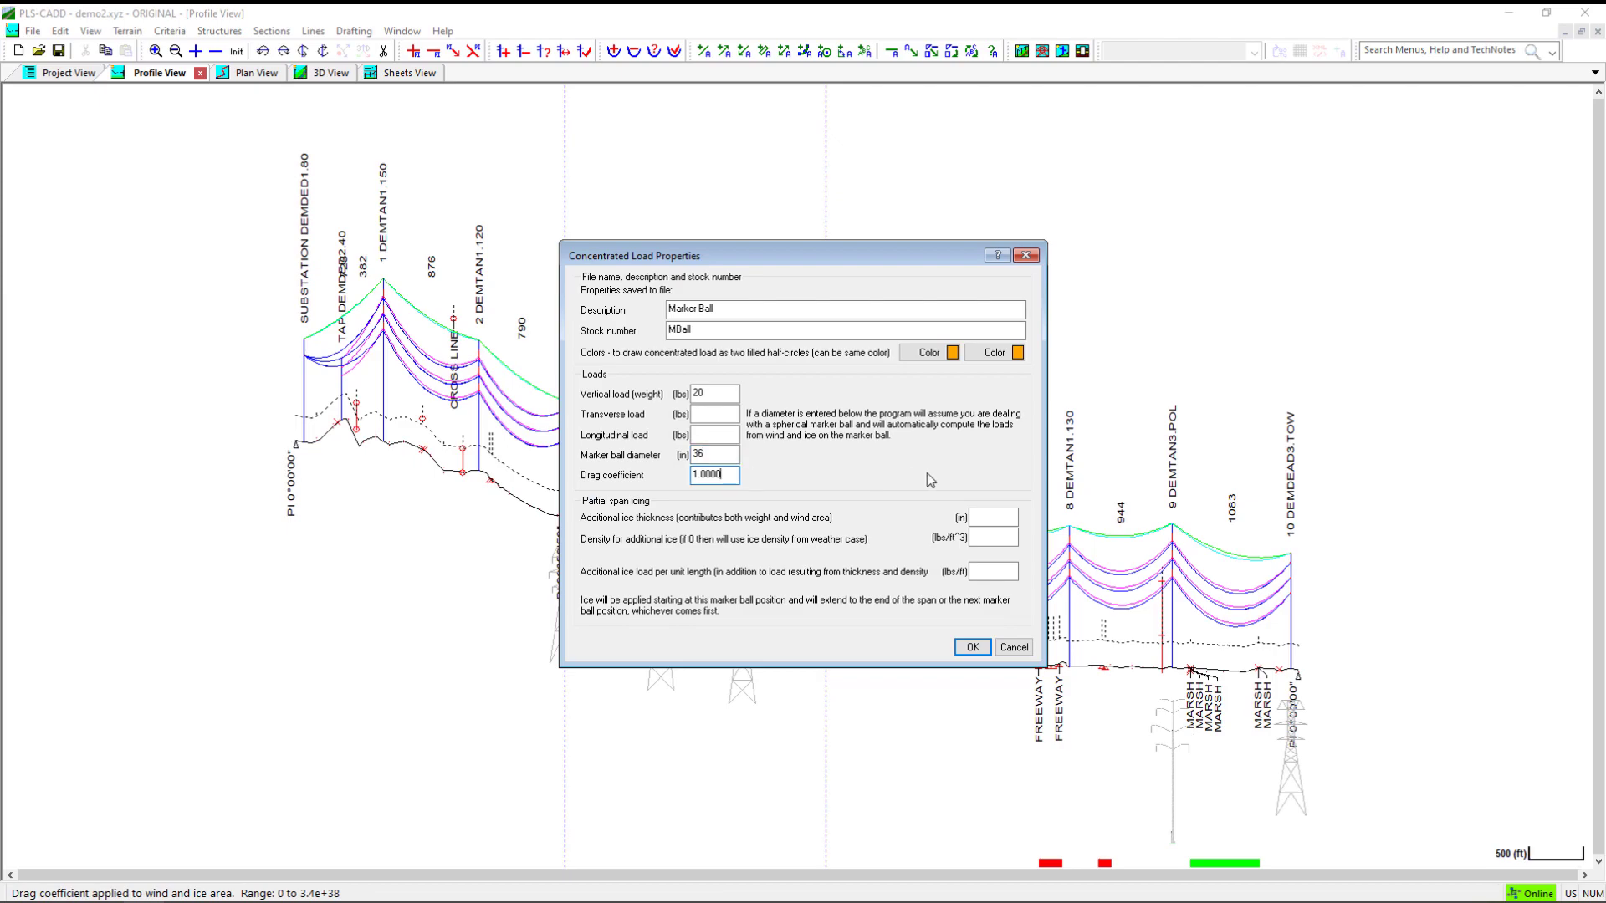
- Make both marker ball colours green, accept the properties and name the file Example1
click(950, 355)
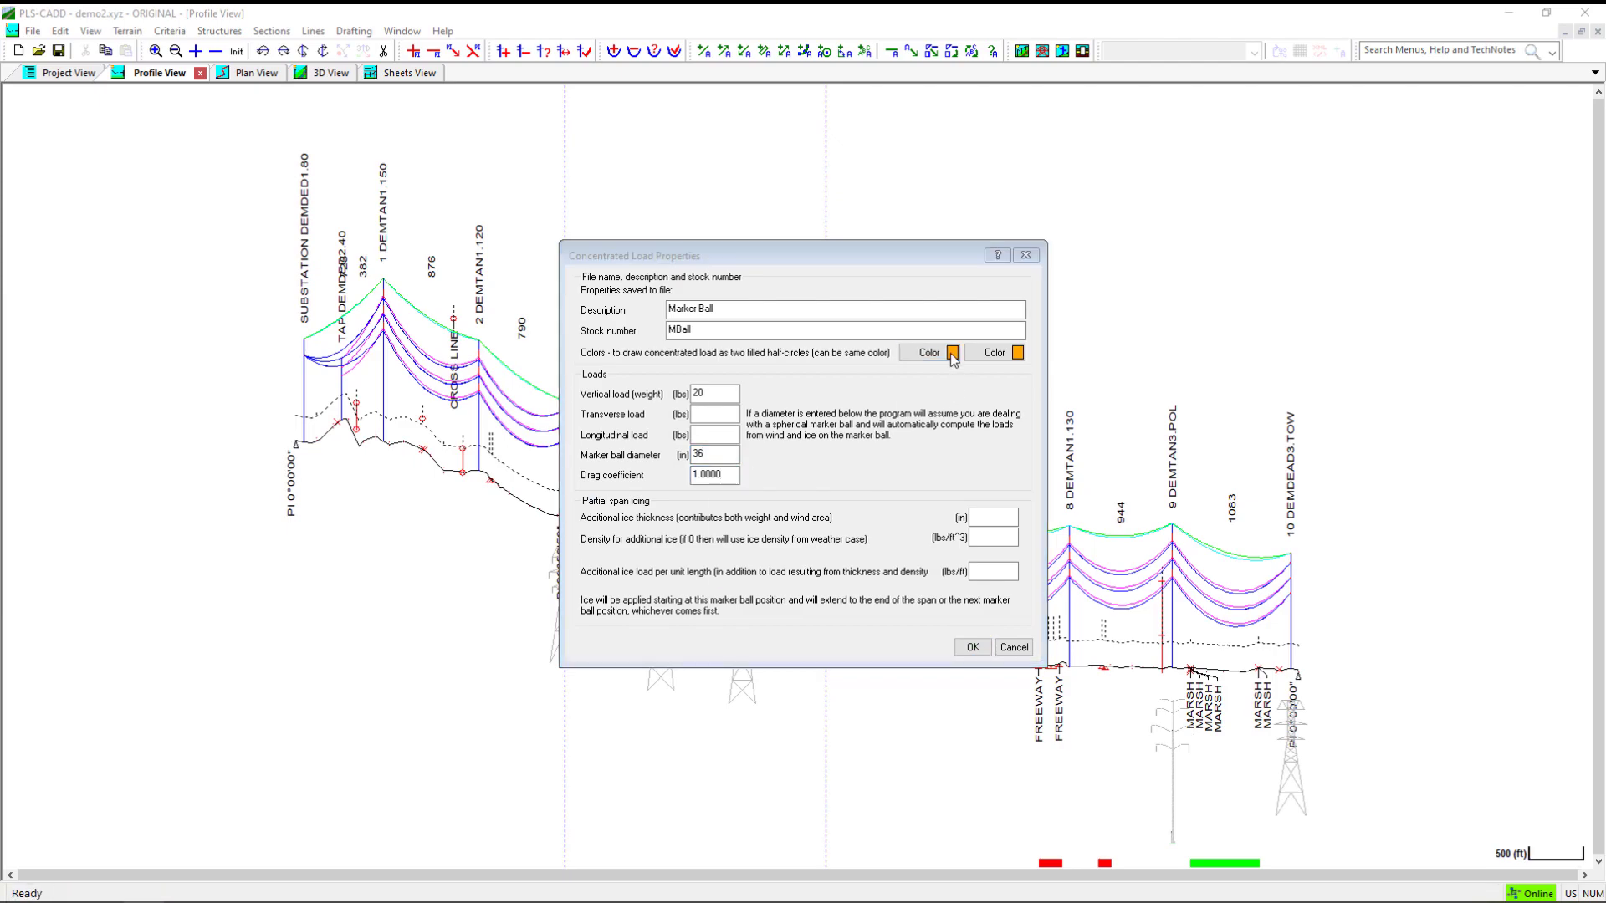
click(788, 387)
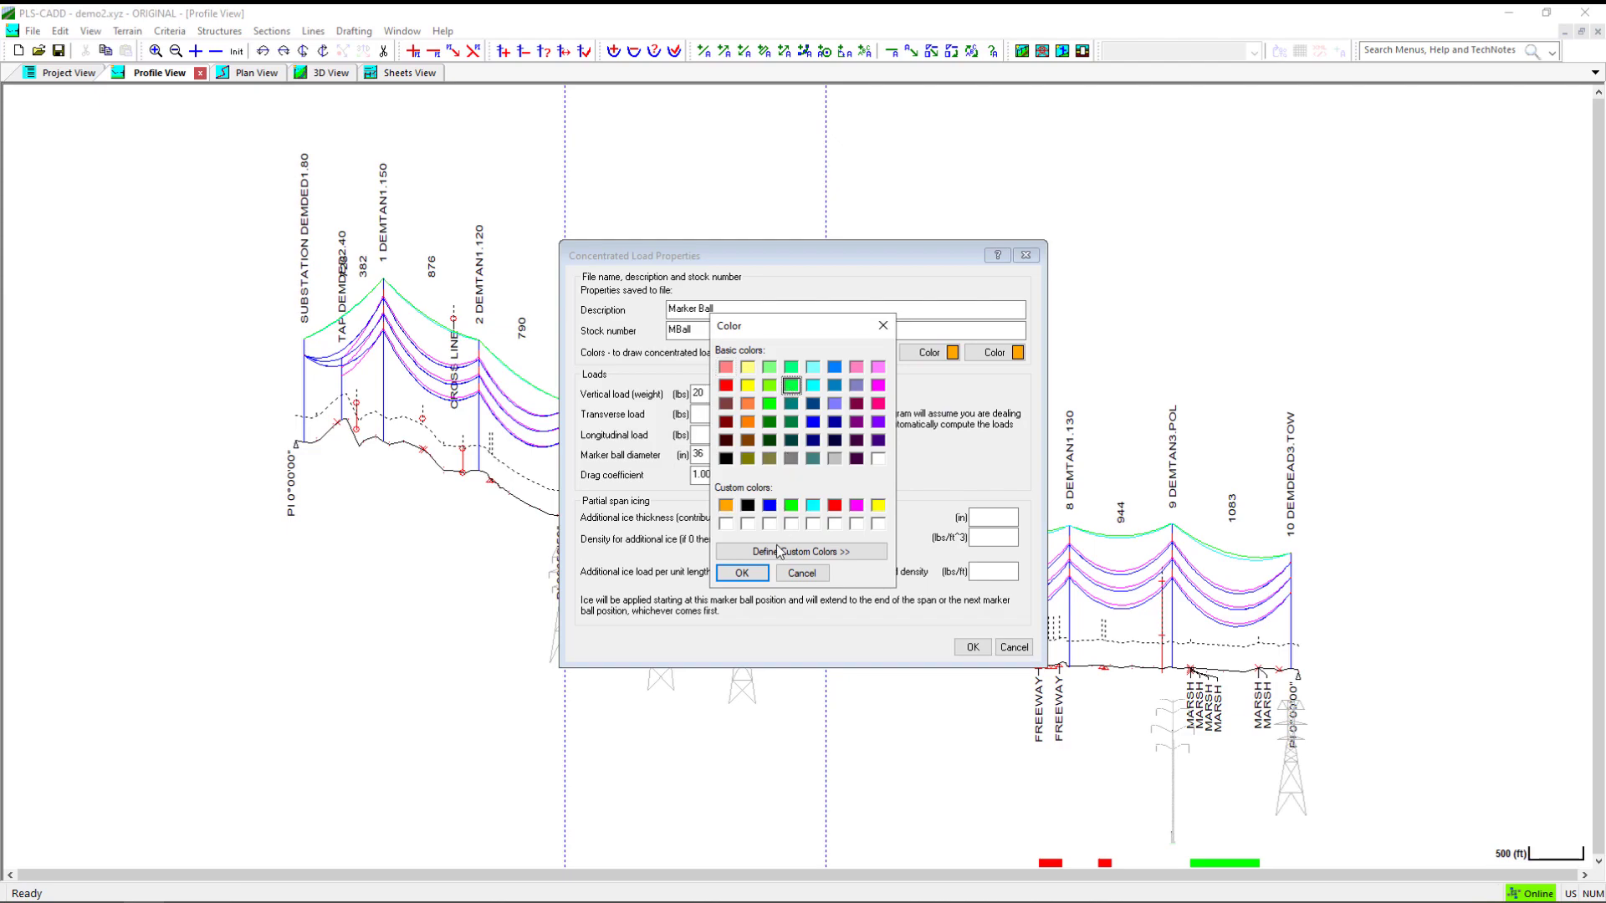
click(742, 573)
click(1018, 355)
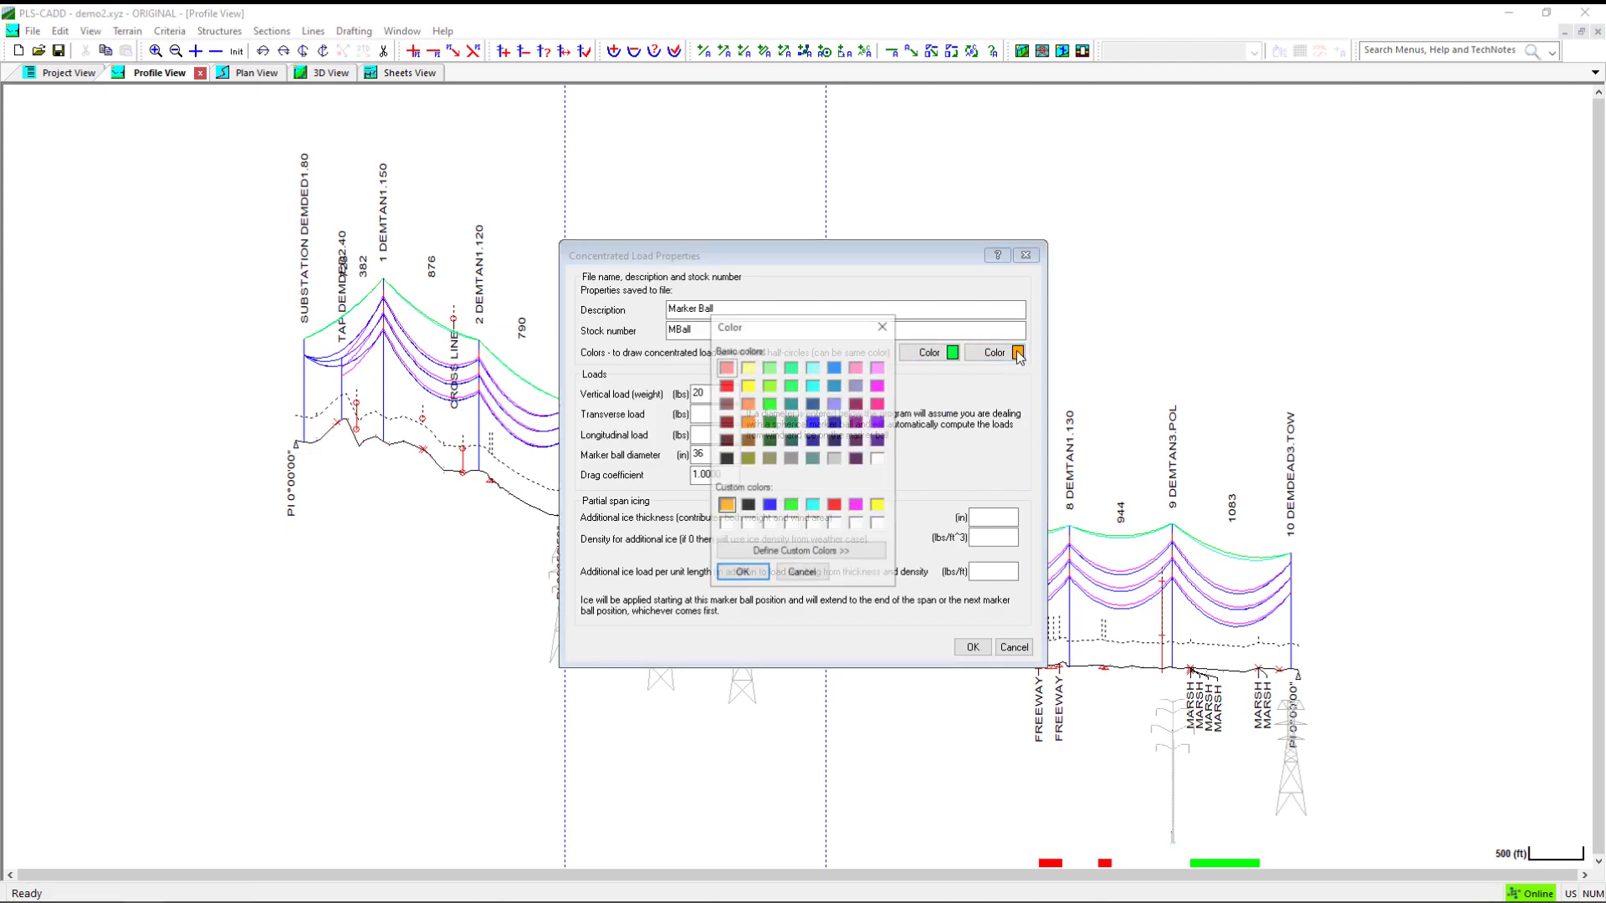
click(790, 386)
click(742, 573)
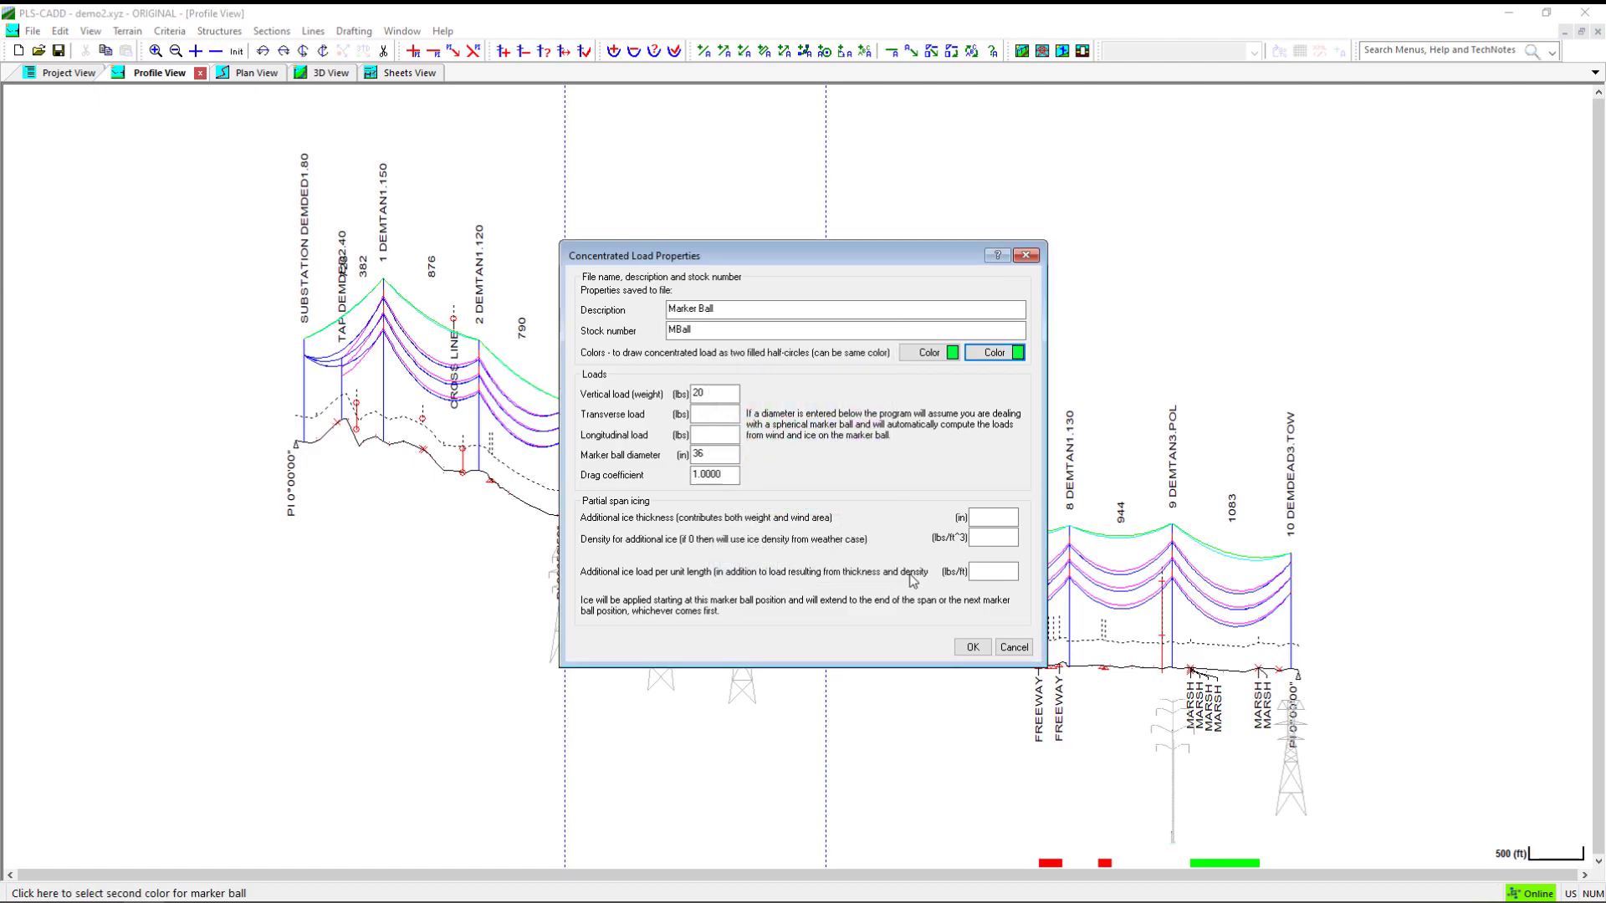
click(972, 648)
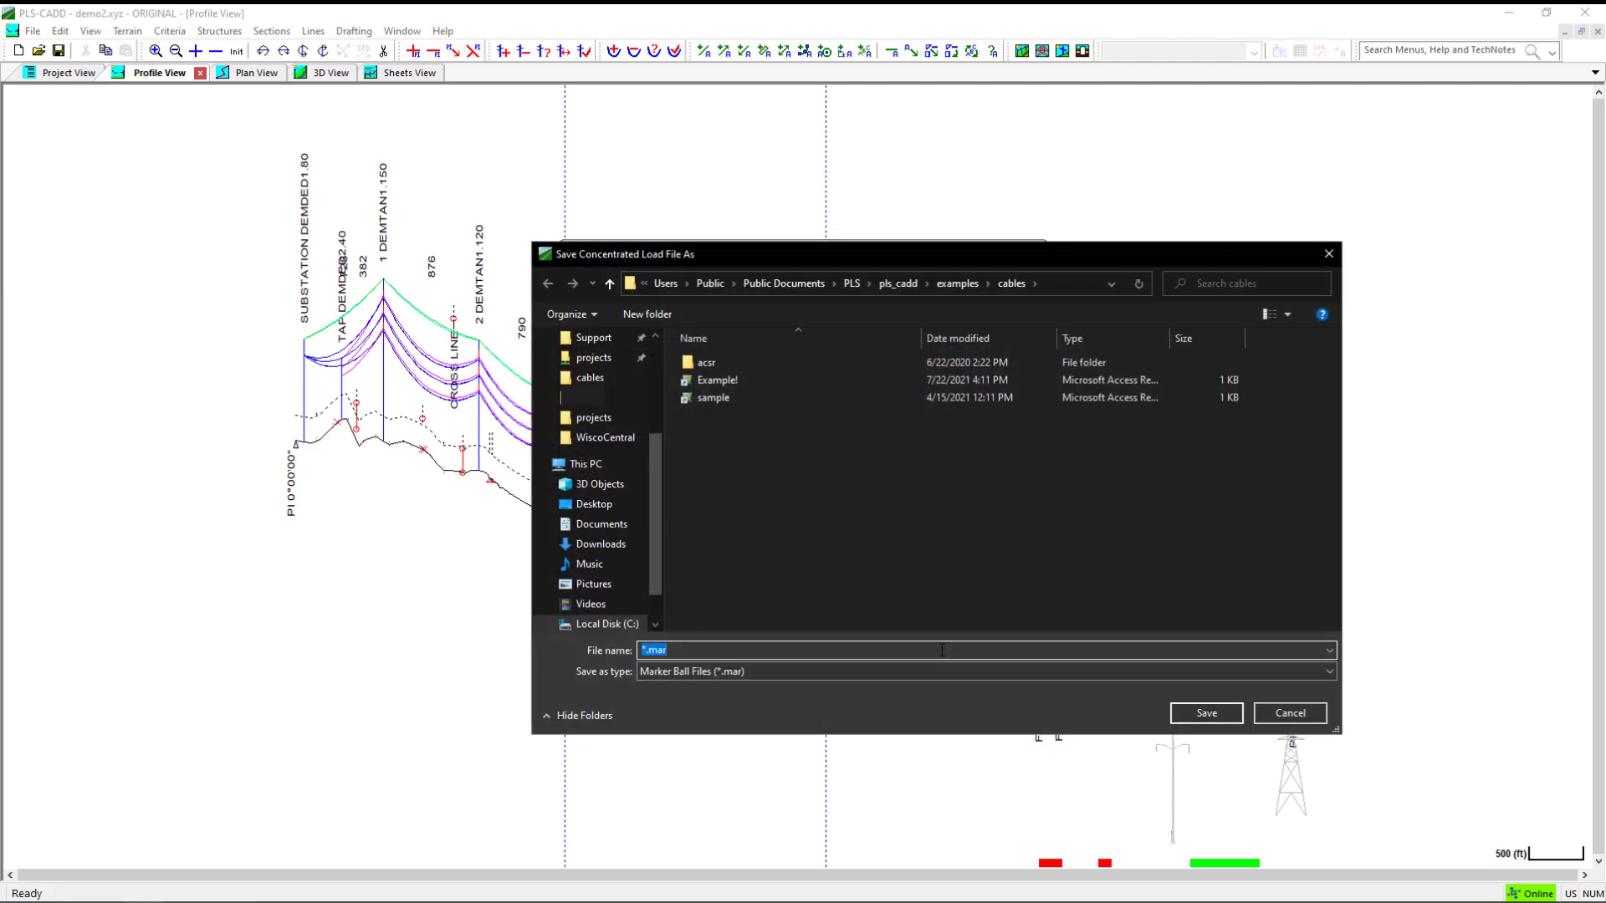
text(Example1)
- Save Example1.mar and place the first Example1 marker ball on the cable between structures 3 and 4
click(1206, 713)
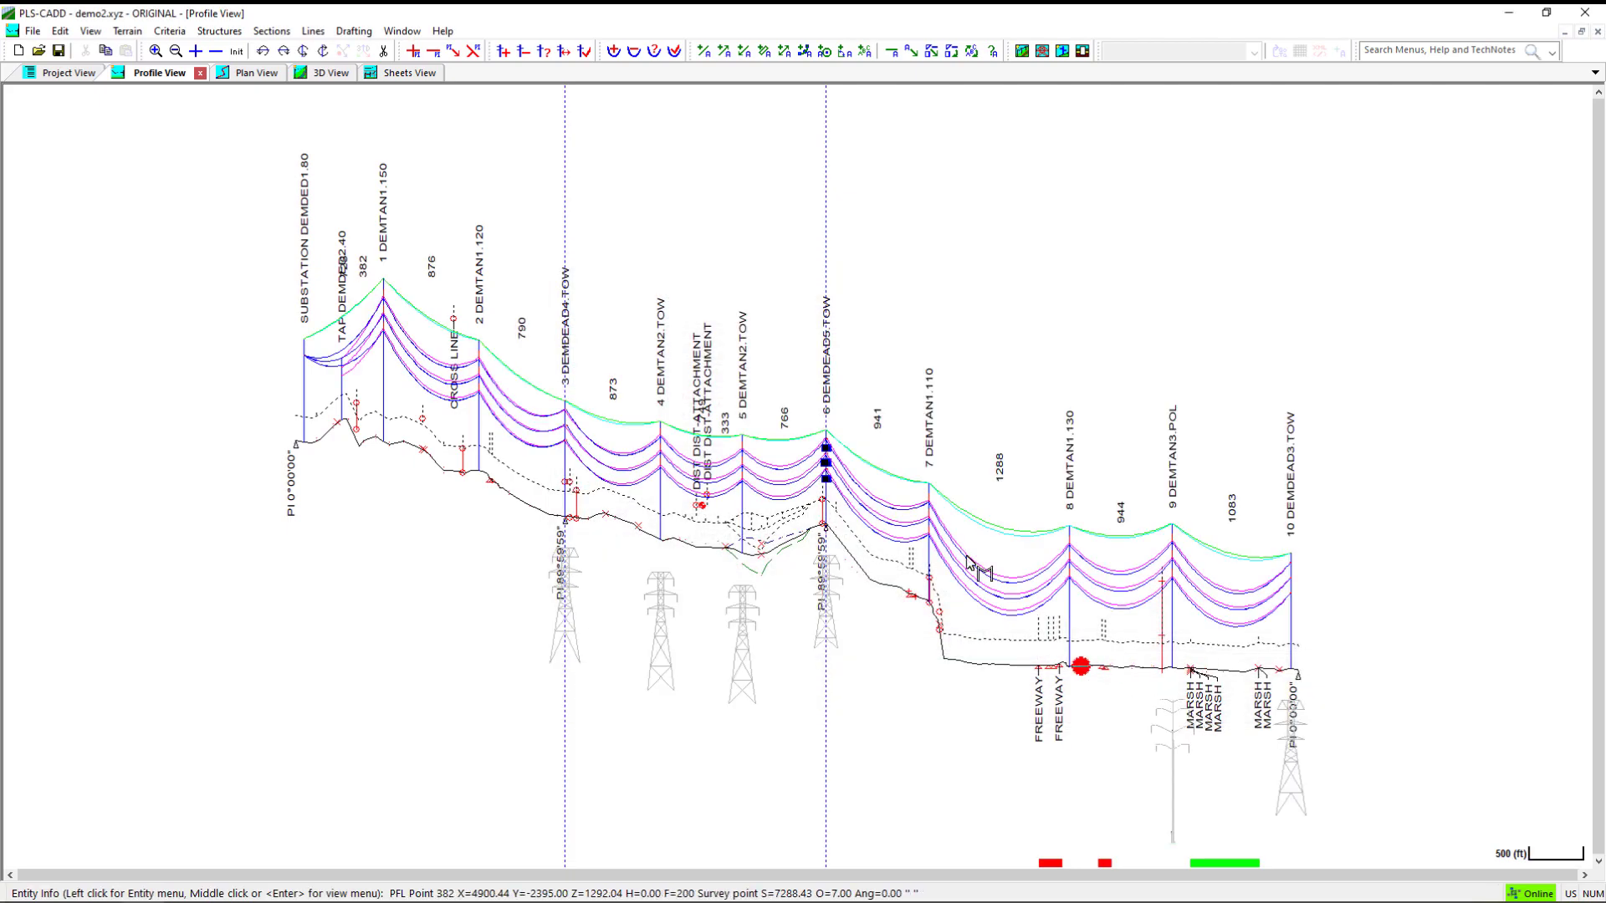
click(272, 31)
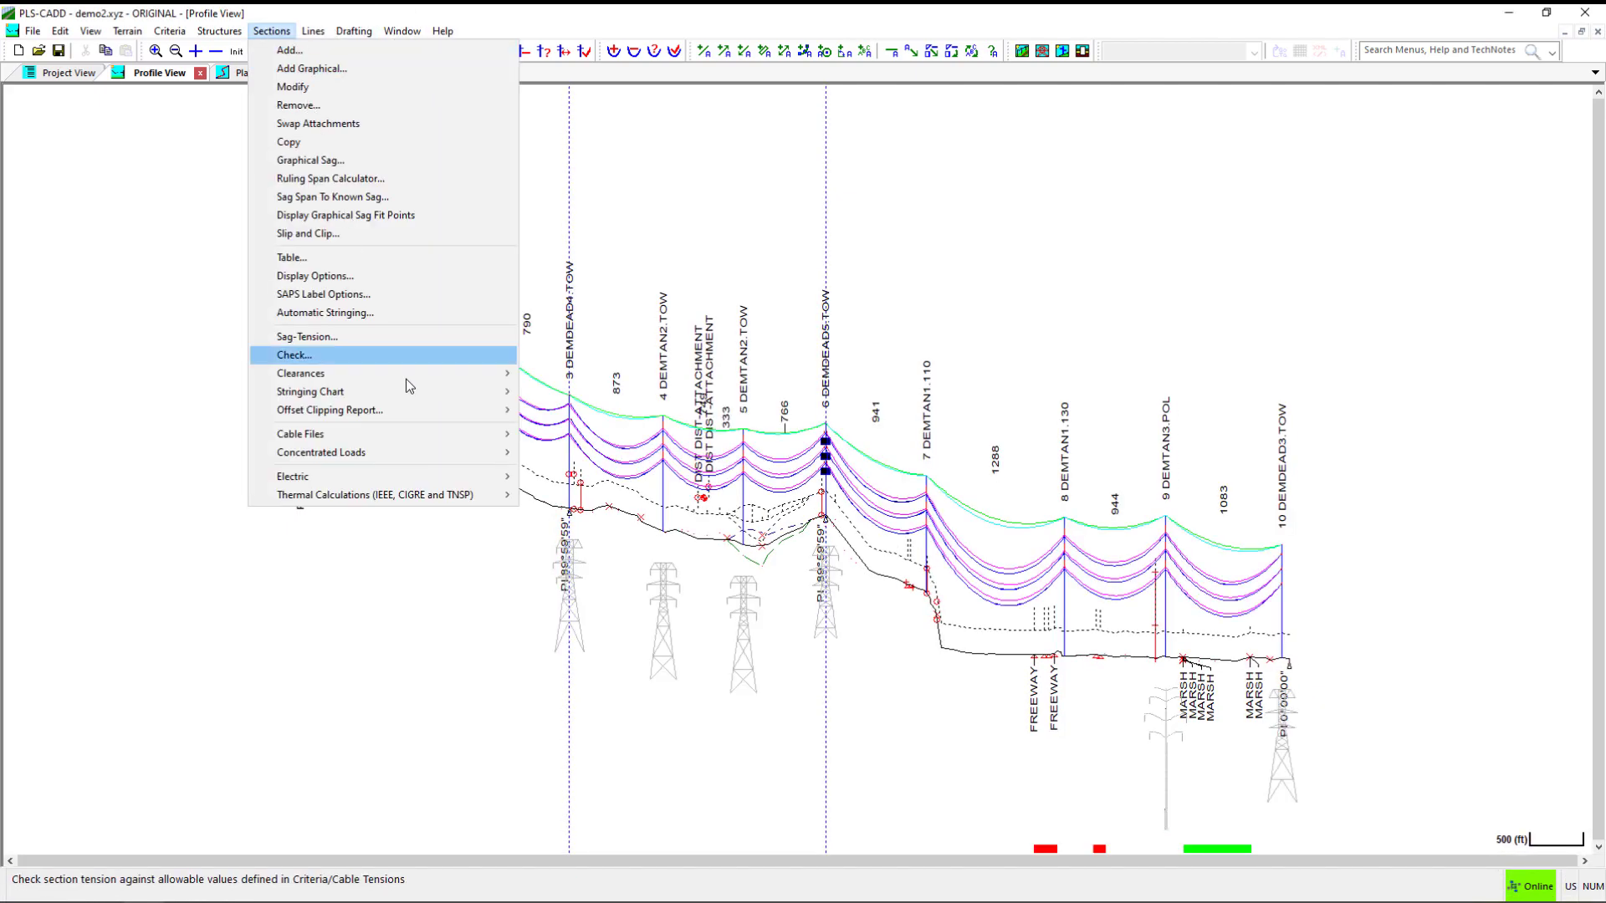
mouse_move(498, 452)
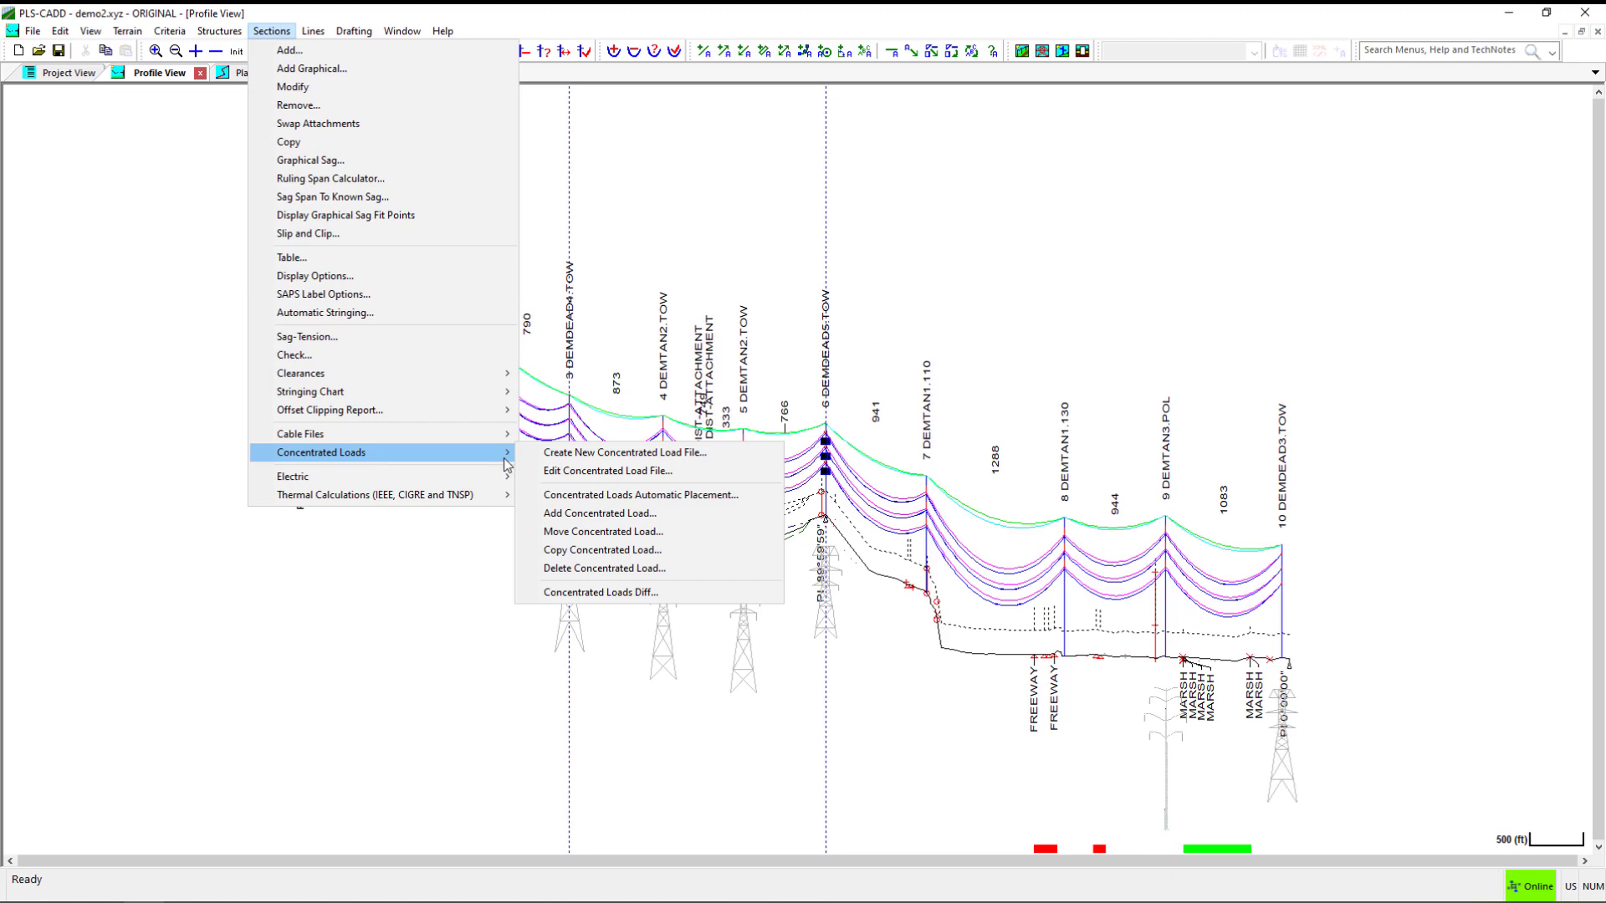
click(684, 514)
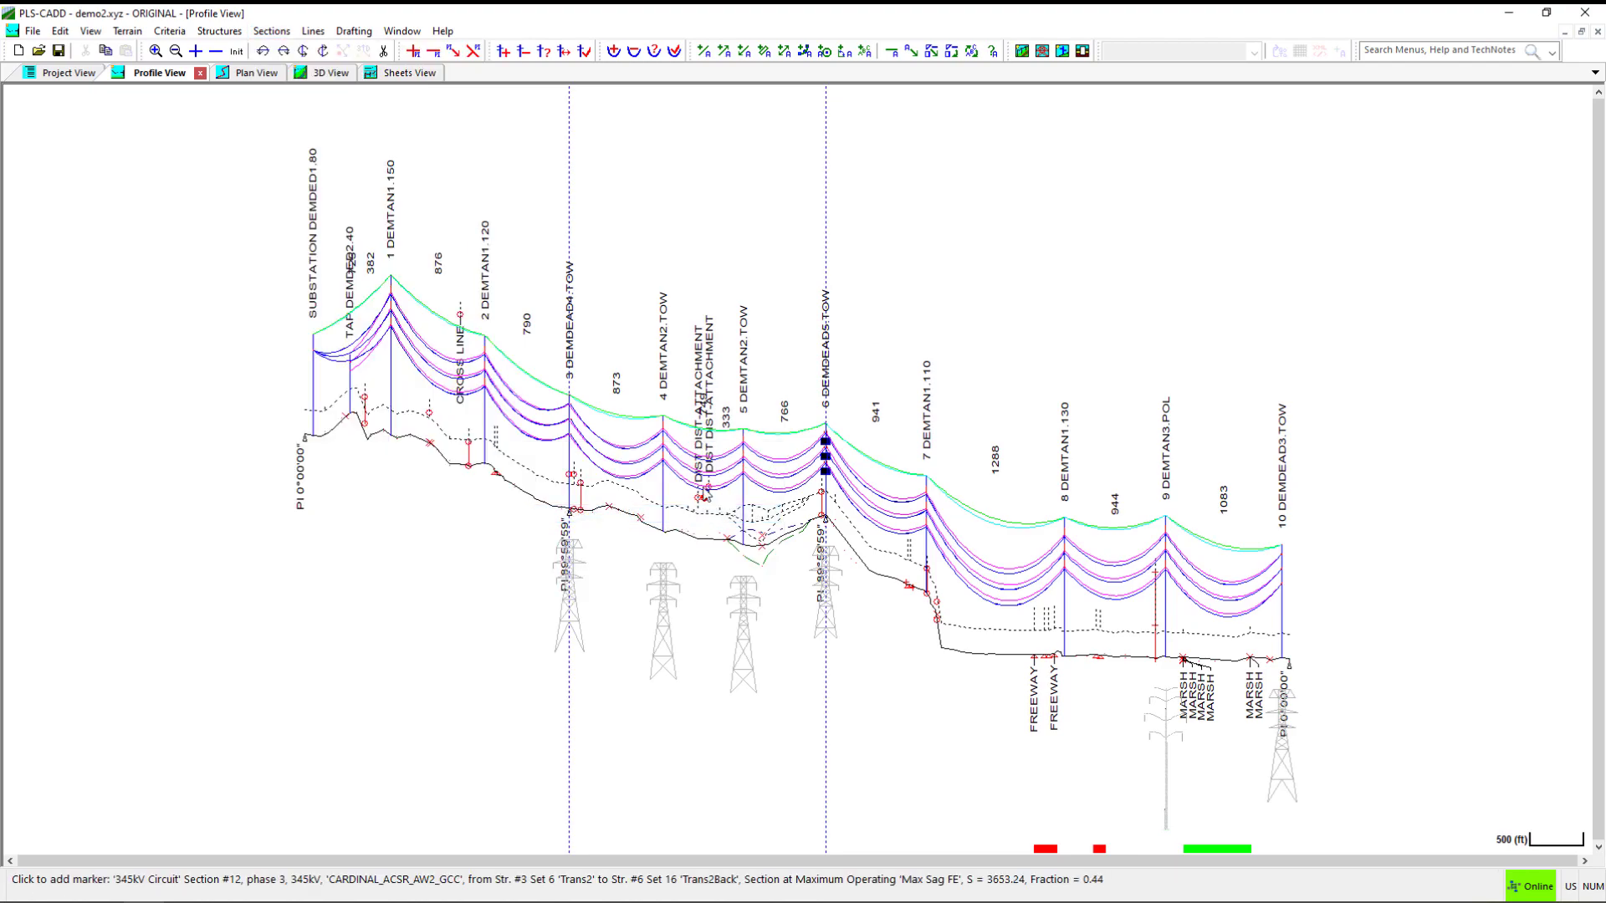
scroll(610, 444, up, 2)
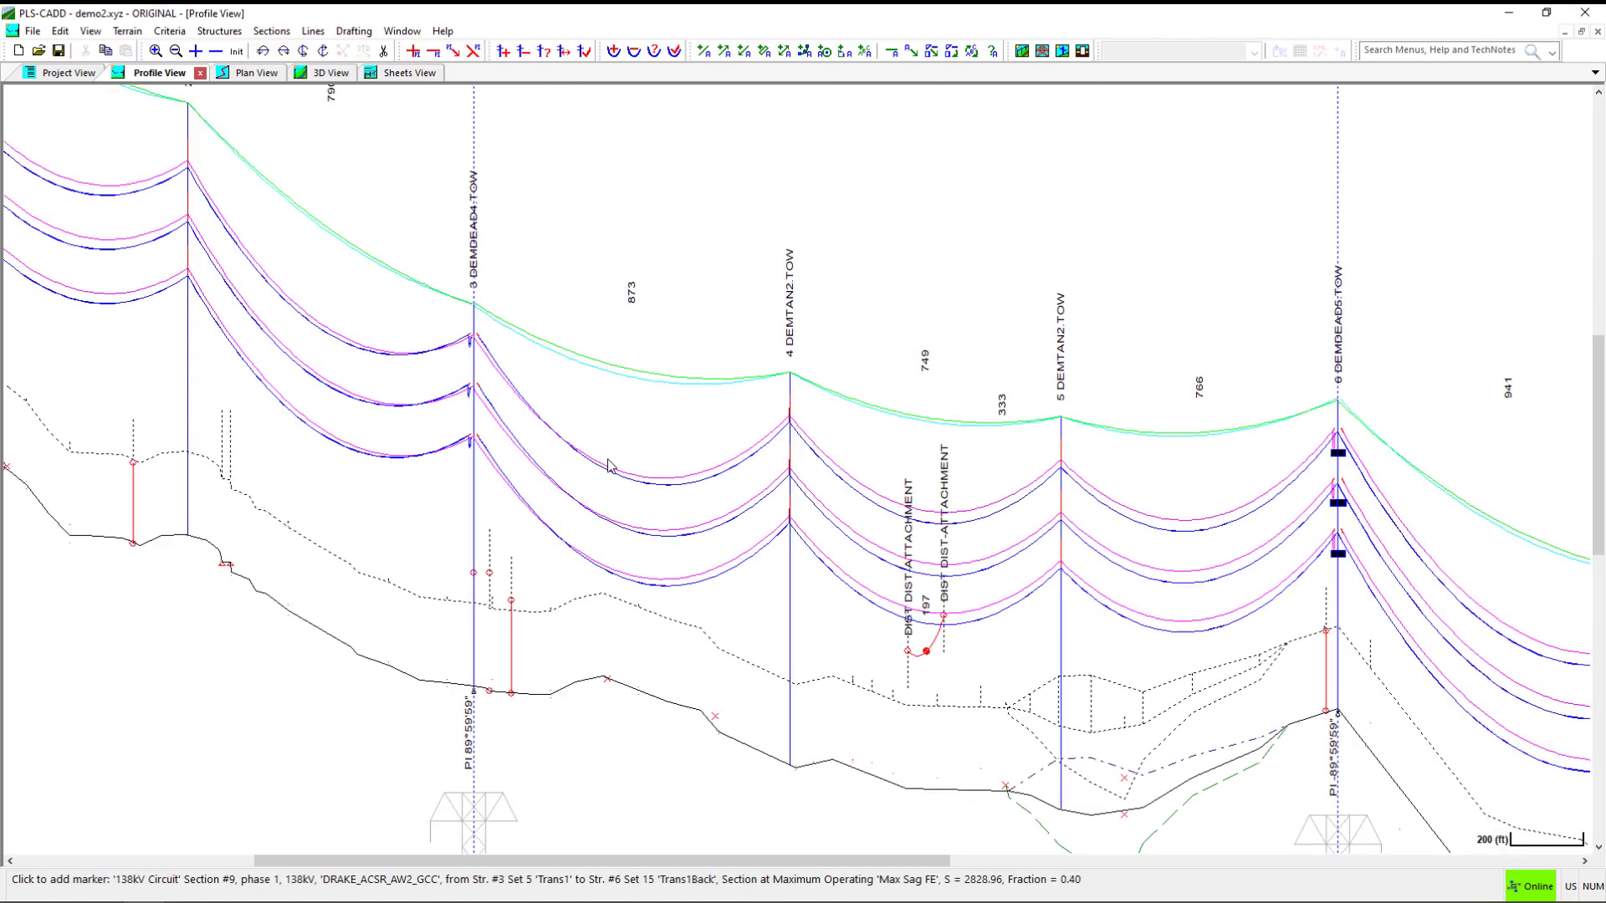
click(753, 456)
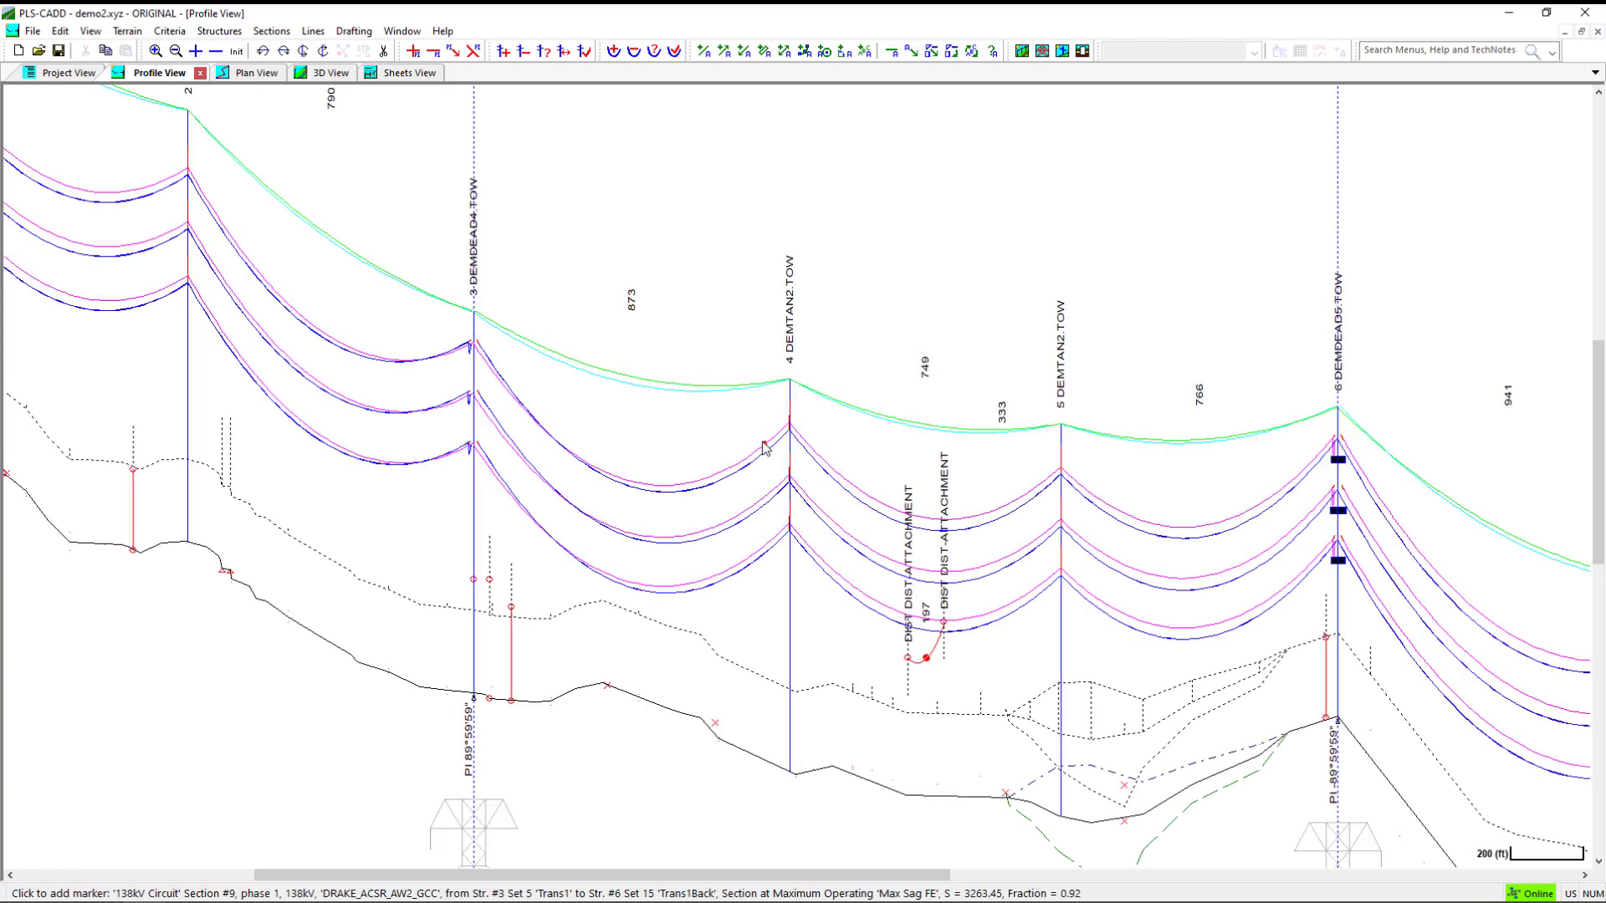
click(608, 473)
click(197, 196)
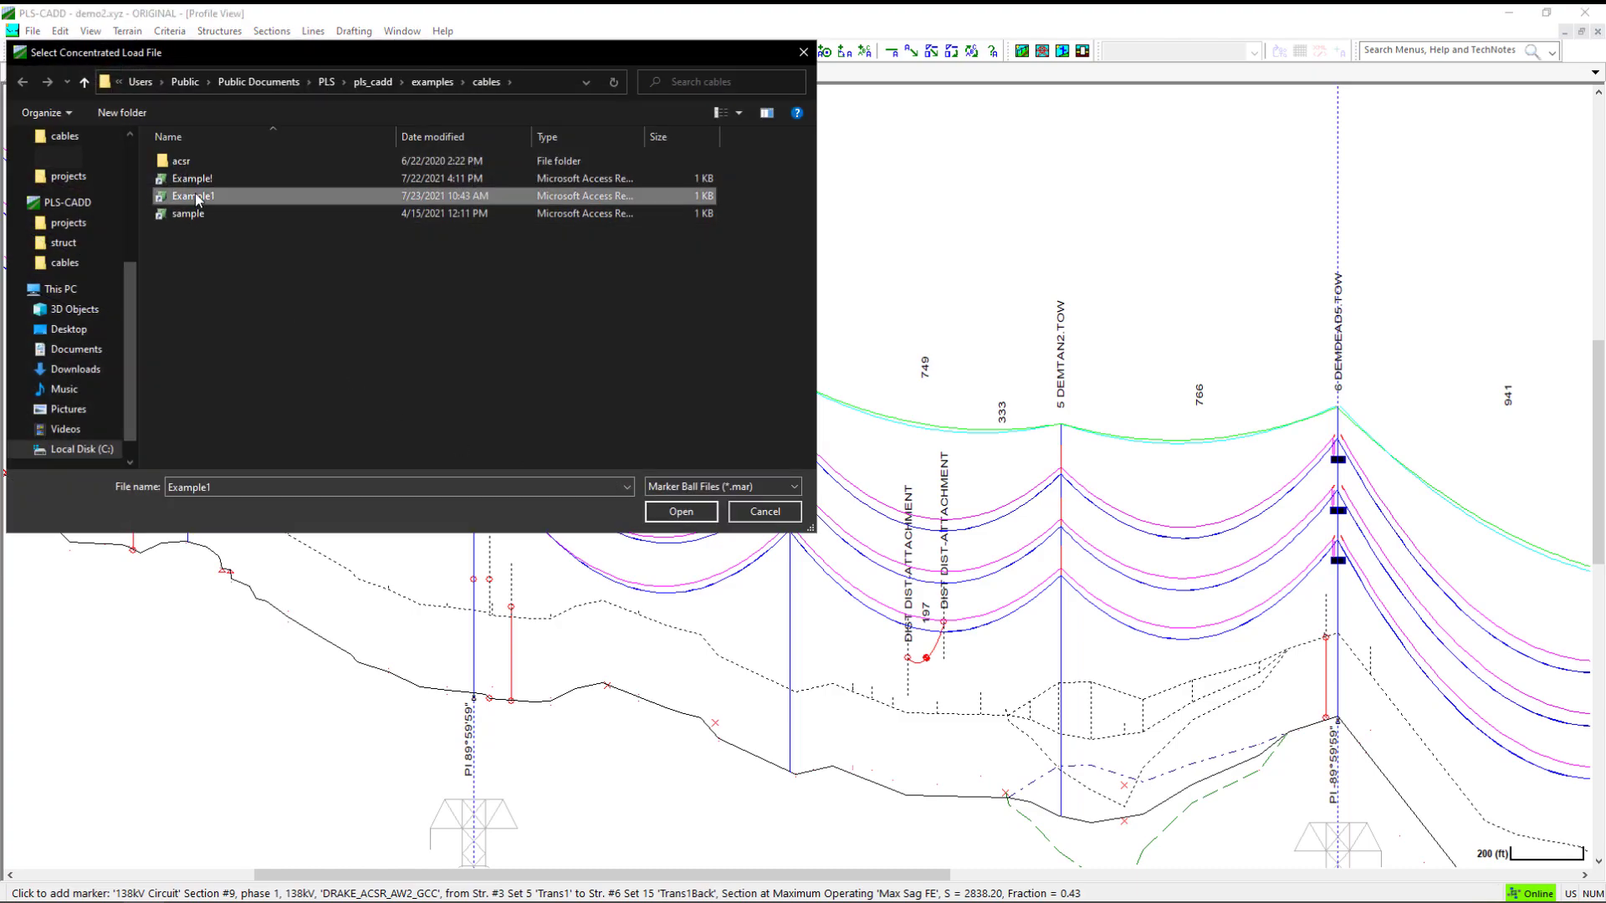
click(683, 512)
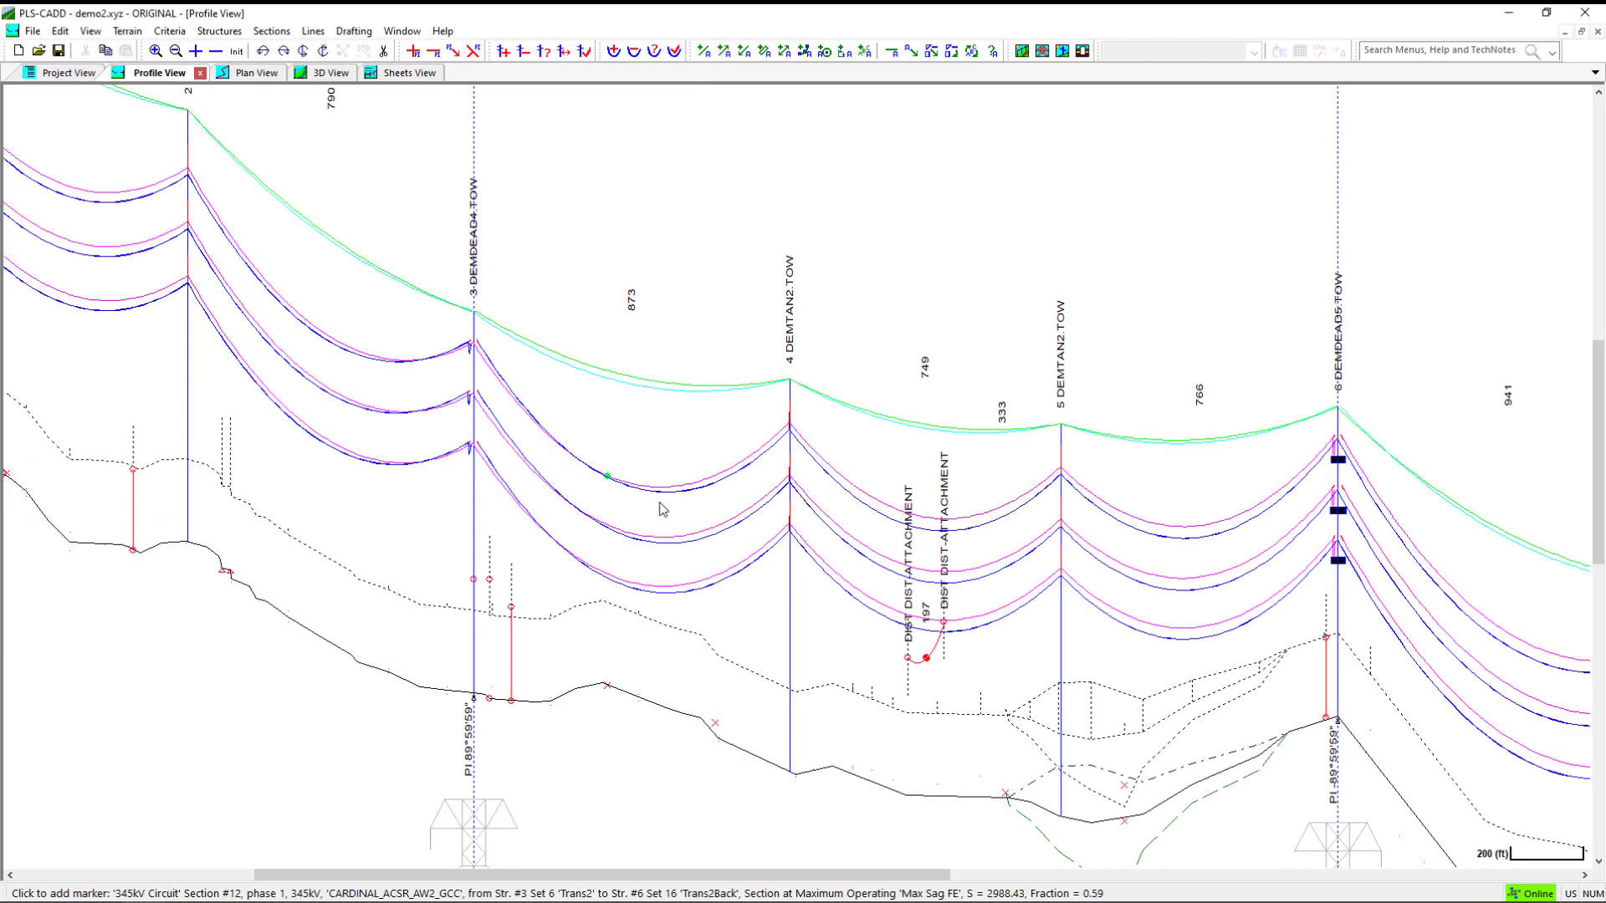
- Add eight more green marker balls along the cable from near structure 4 to near structure 3
click(719, 482)
click(742, 464)
click(756, 455)
click(761, 451)
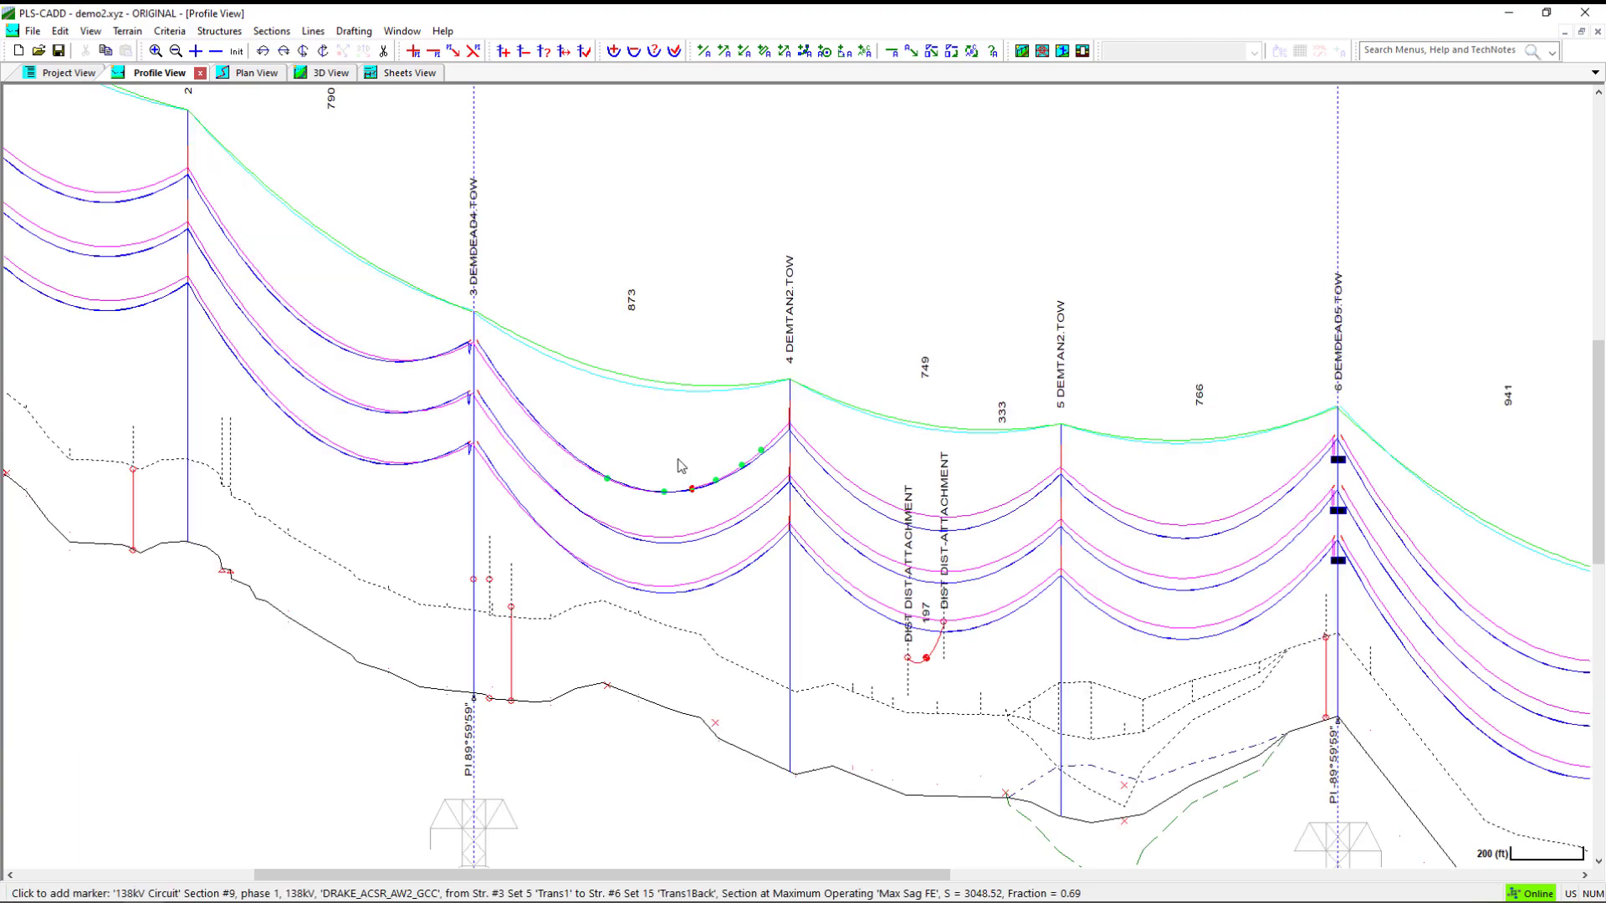
click(574, 458)
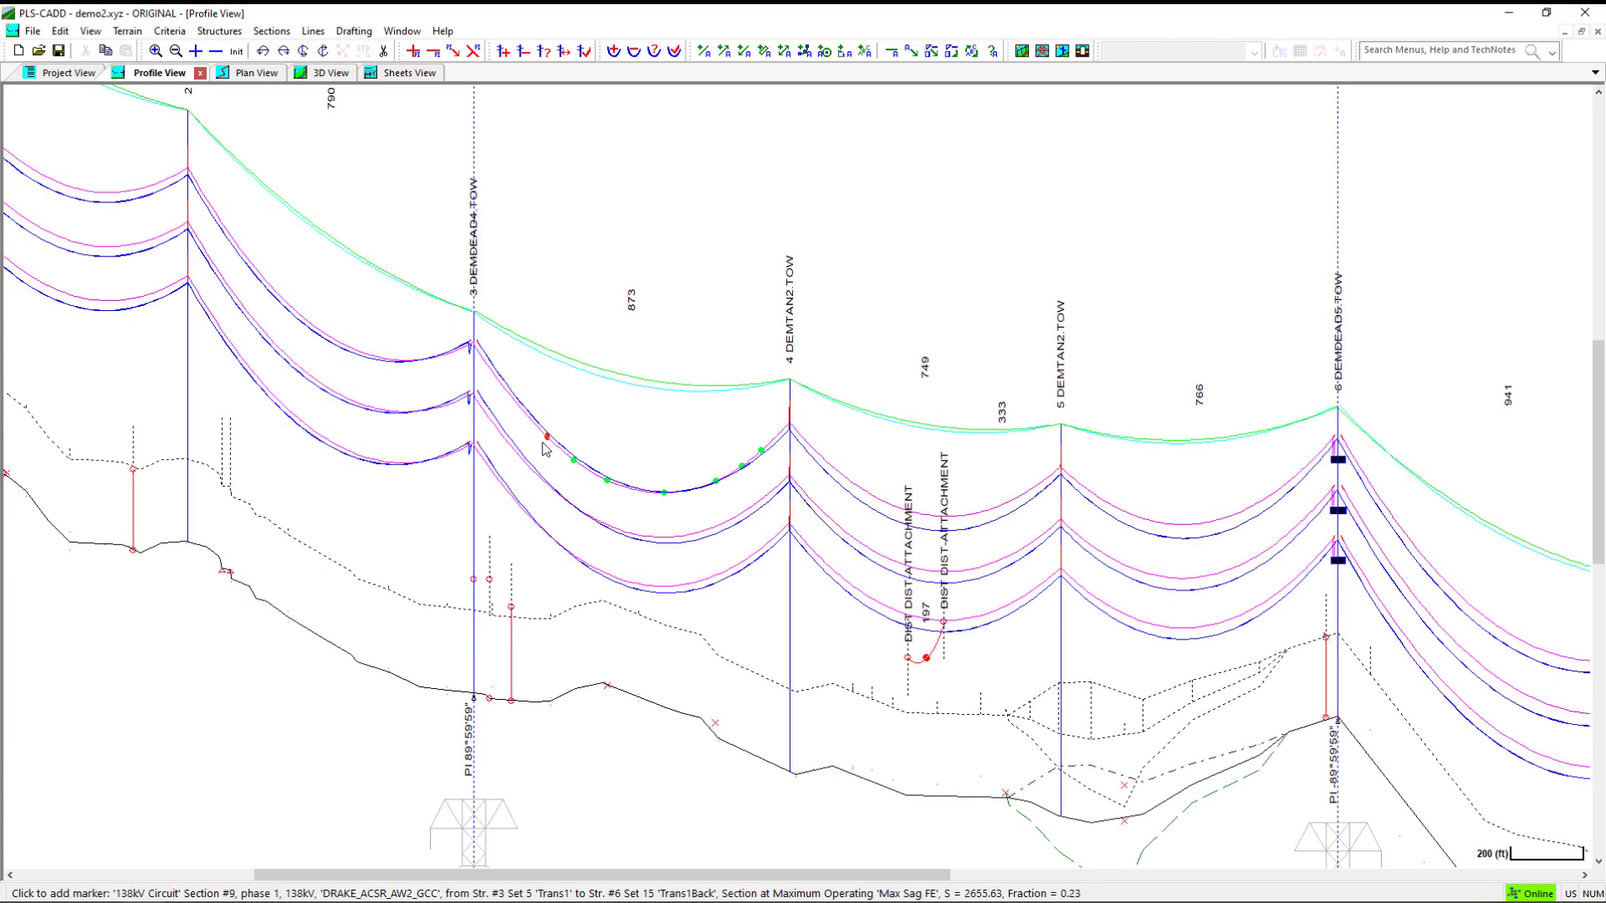
click(539, 443)
click(513, 403)
click(495, 378)
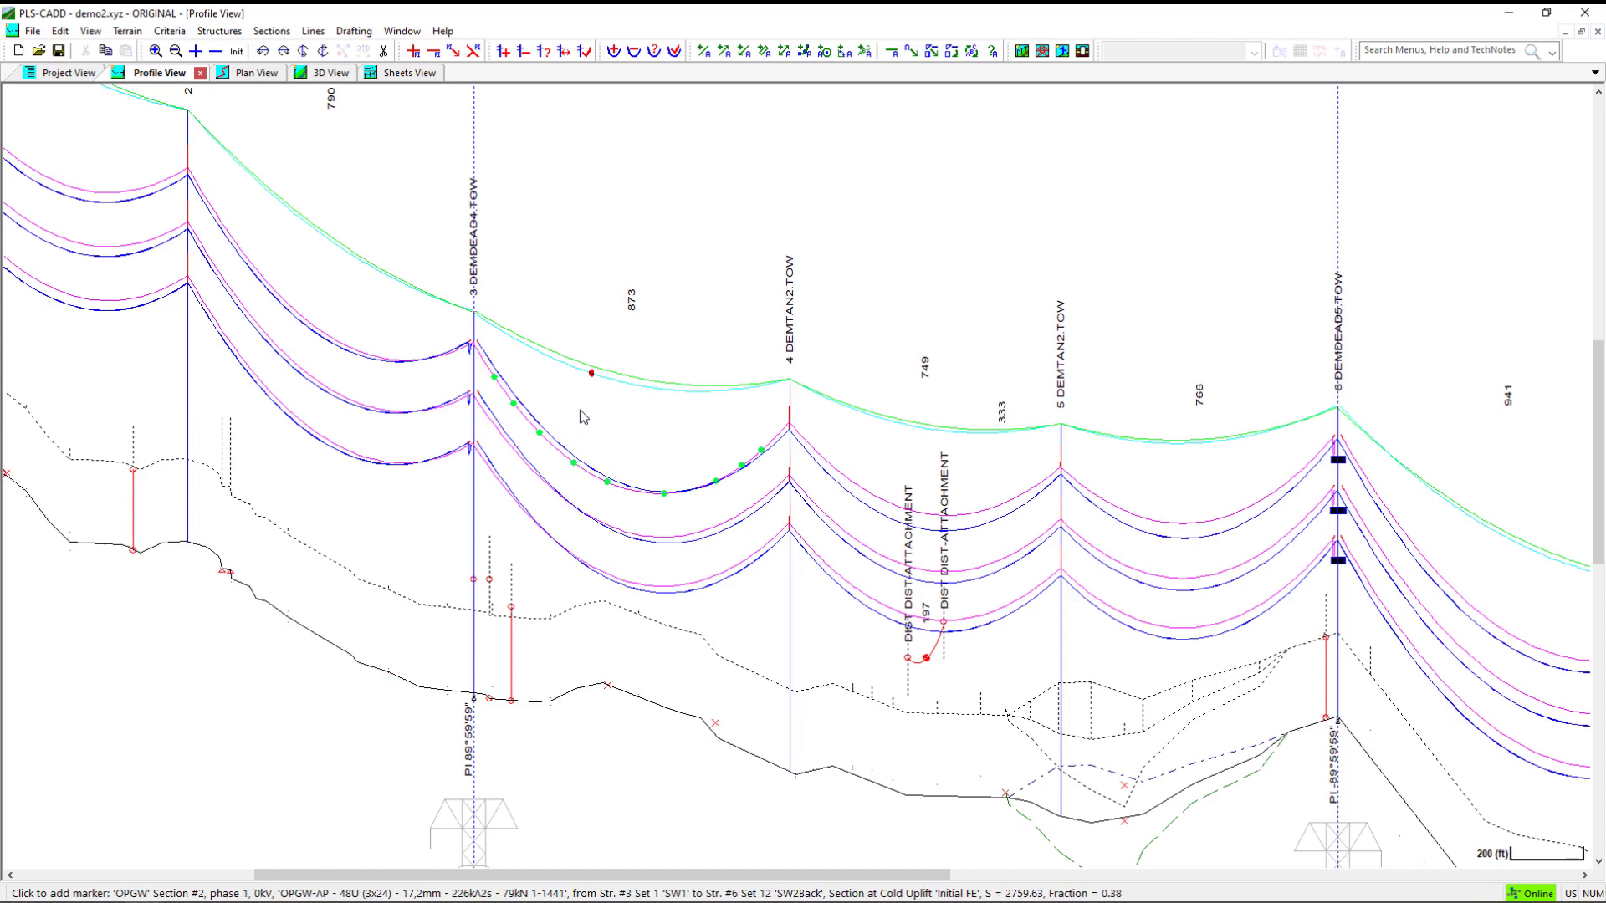
key(Escape)
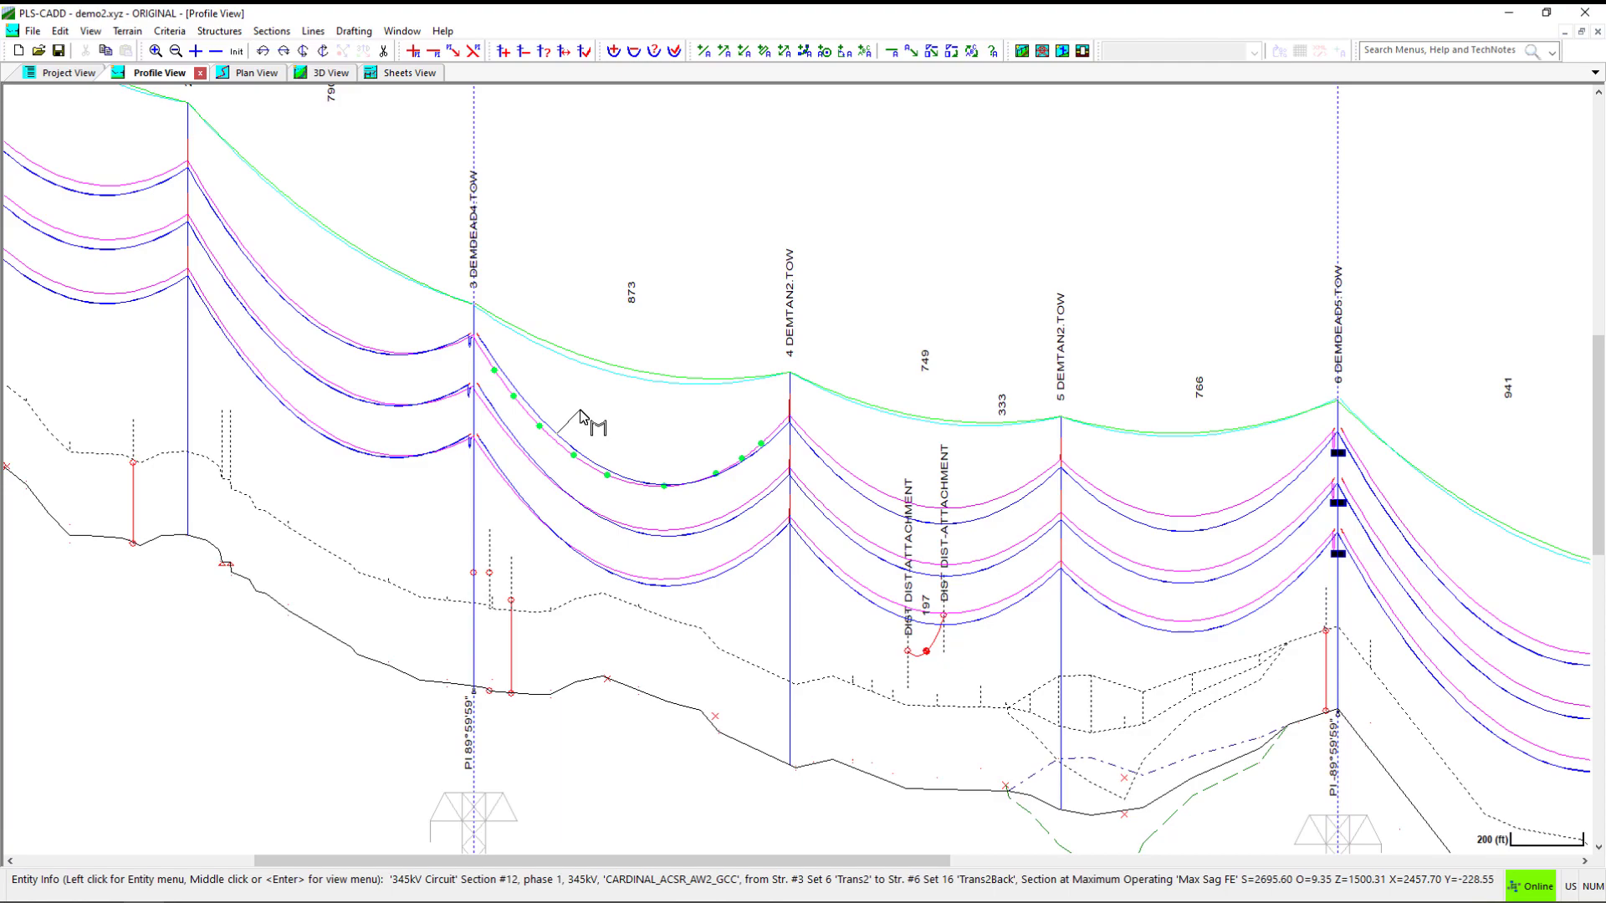
- Move one marker ball on the top 138kV wire to a new point in the structure 3–4 span
click(272, 31)
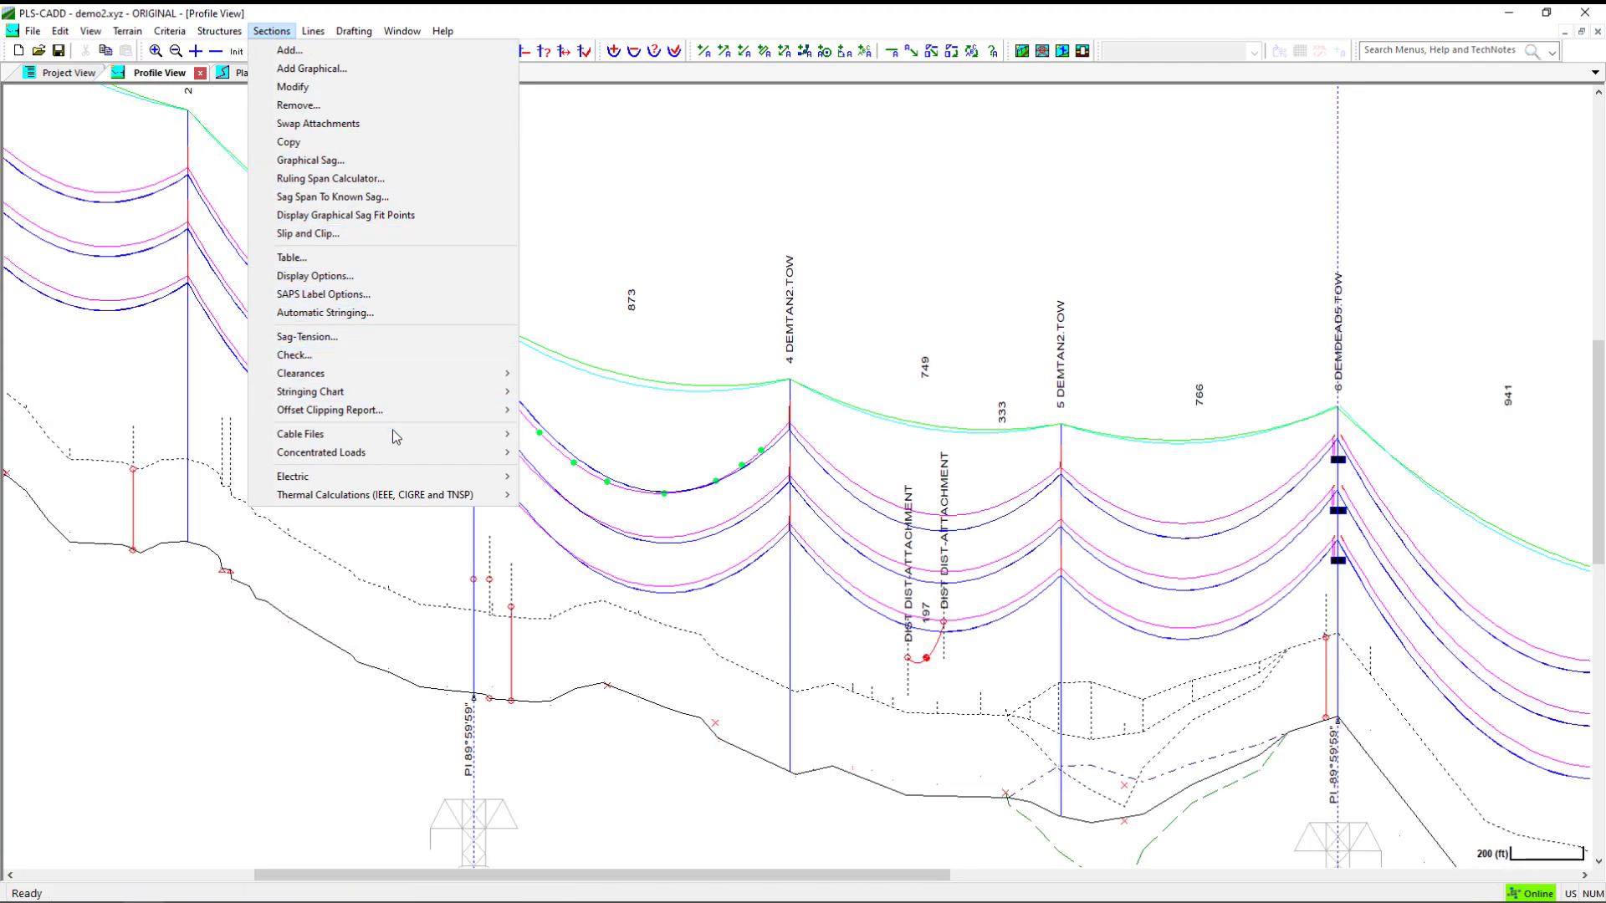
mouse_move(399, 463)
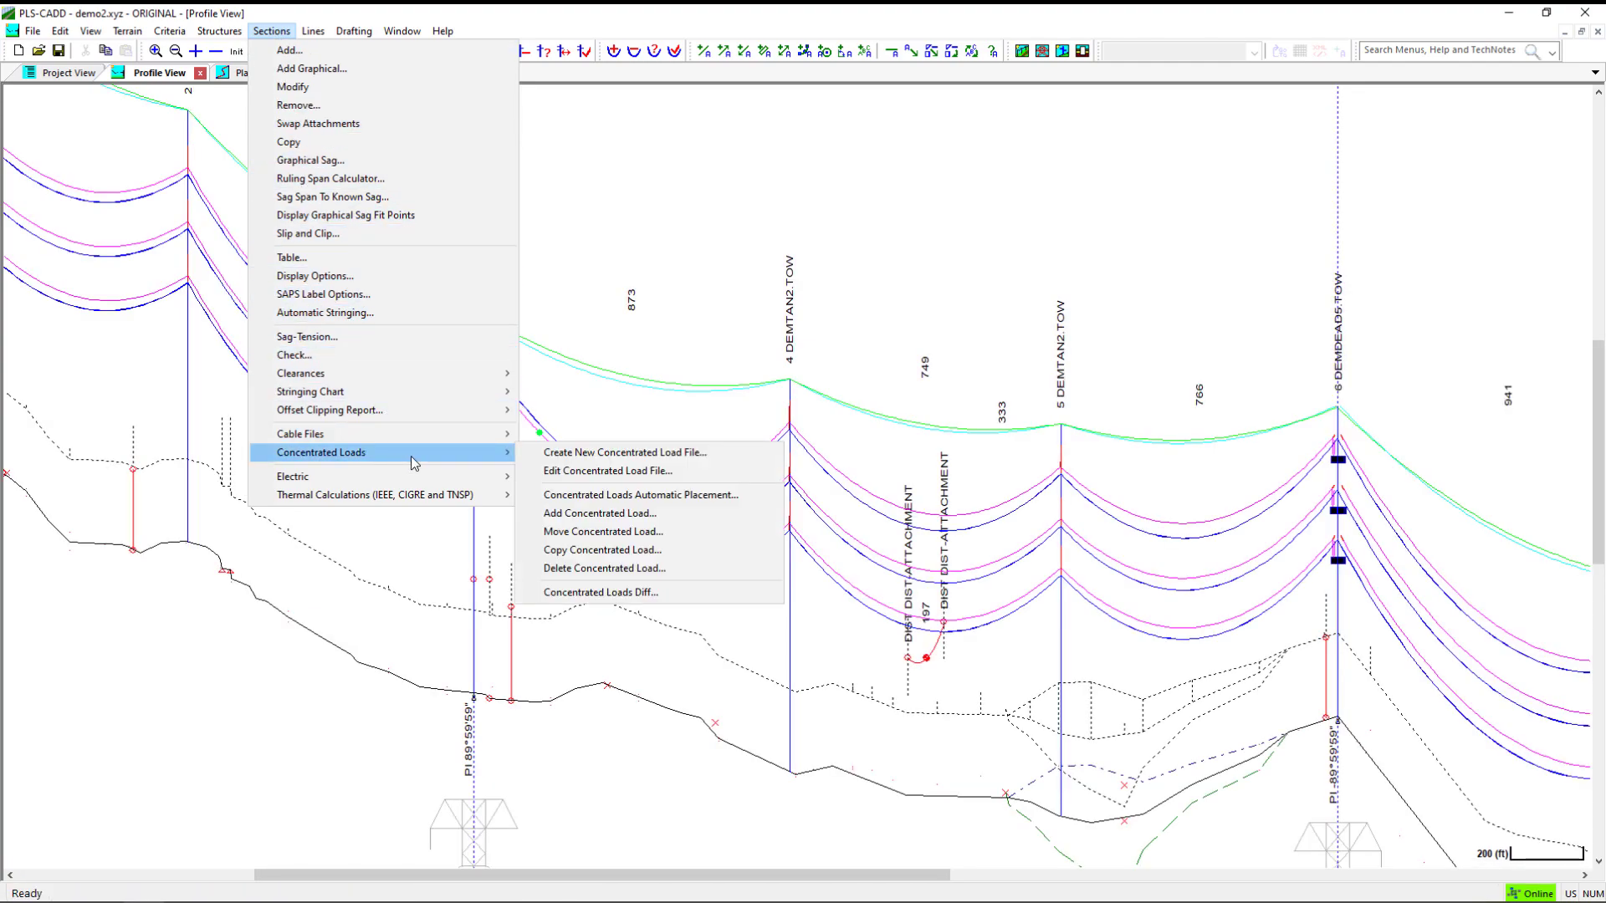
click(667, 537)
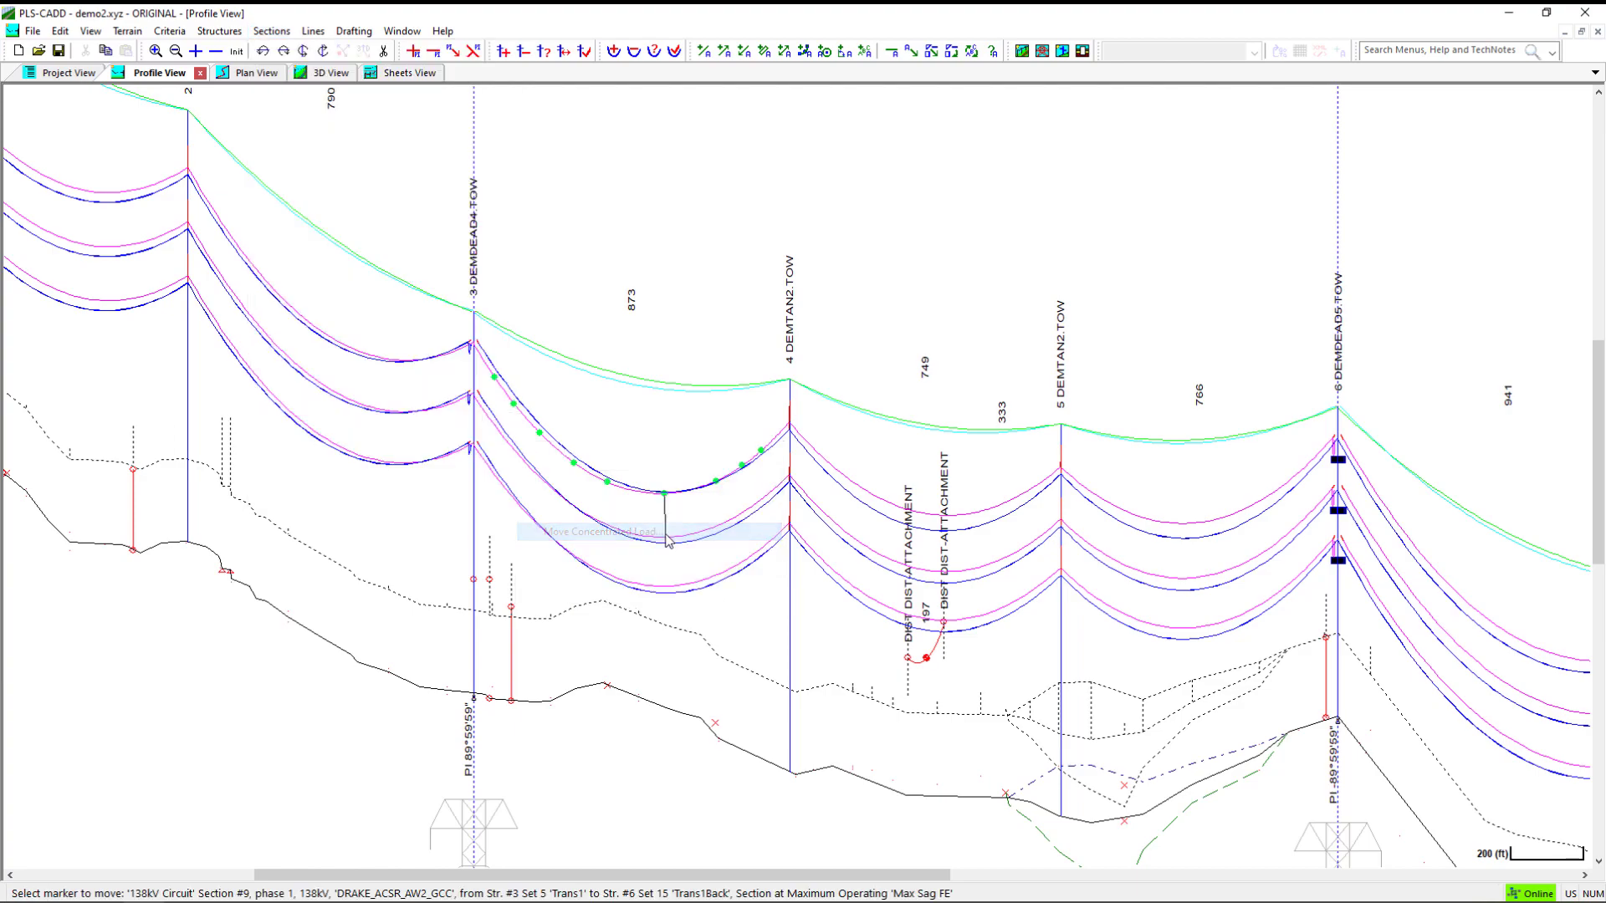
click(608, 492)
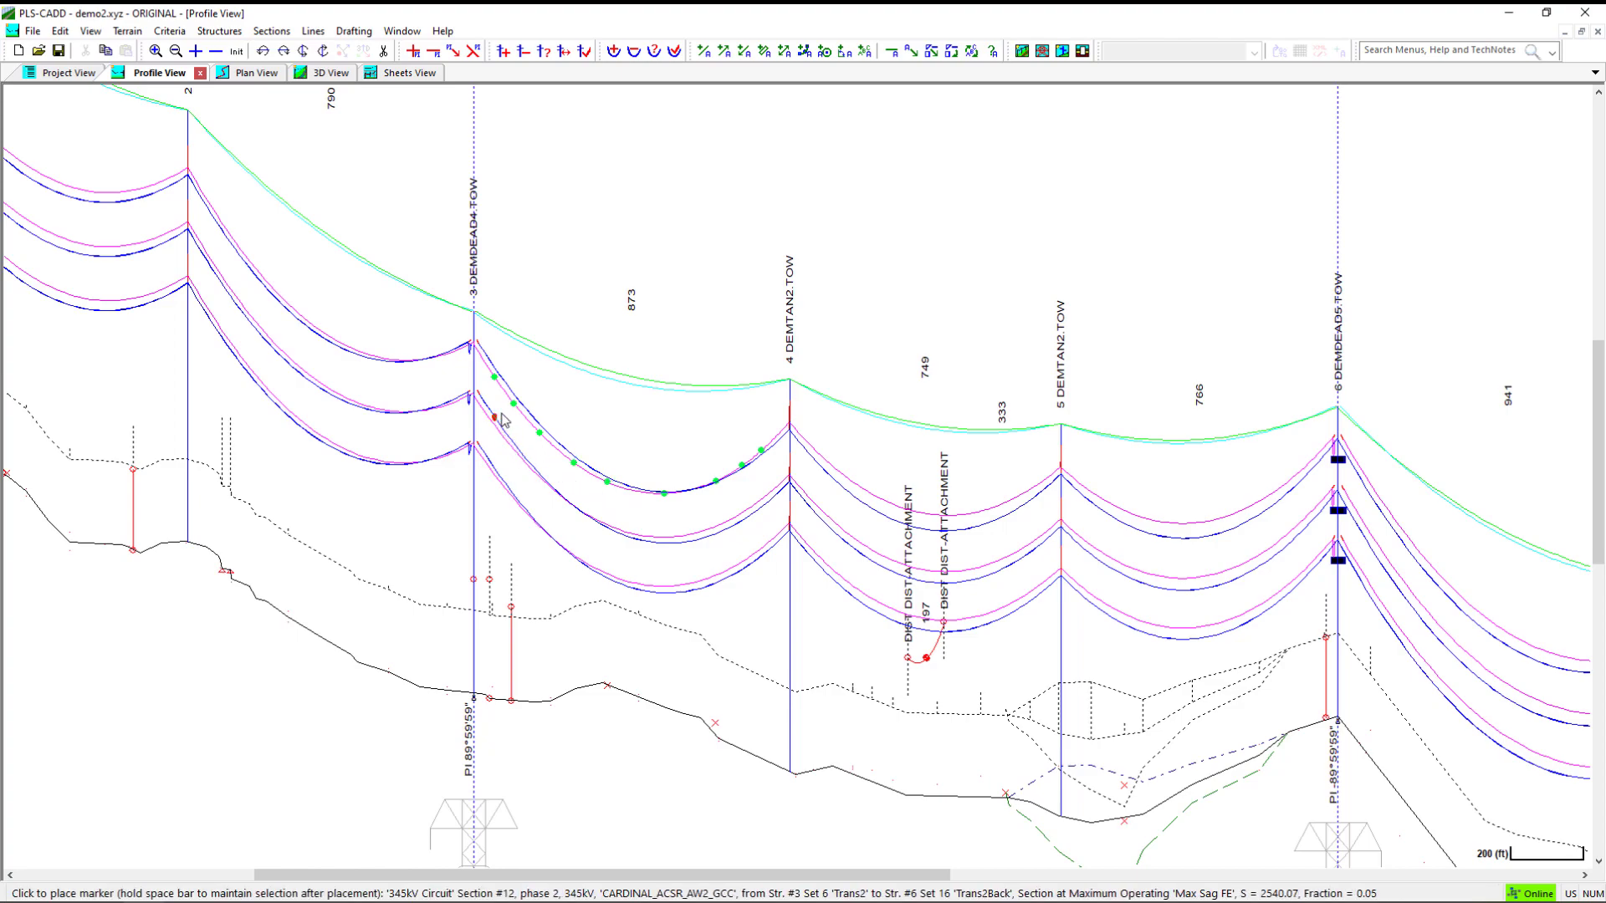
click(574, 464)
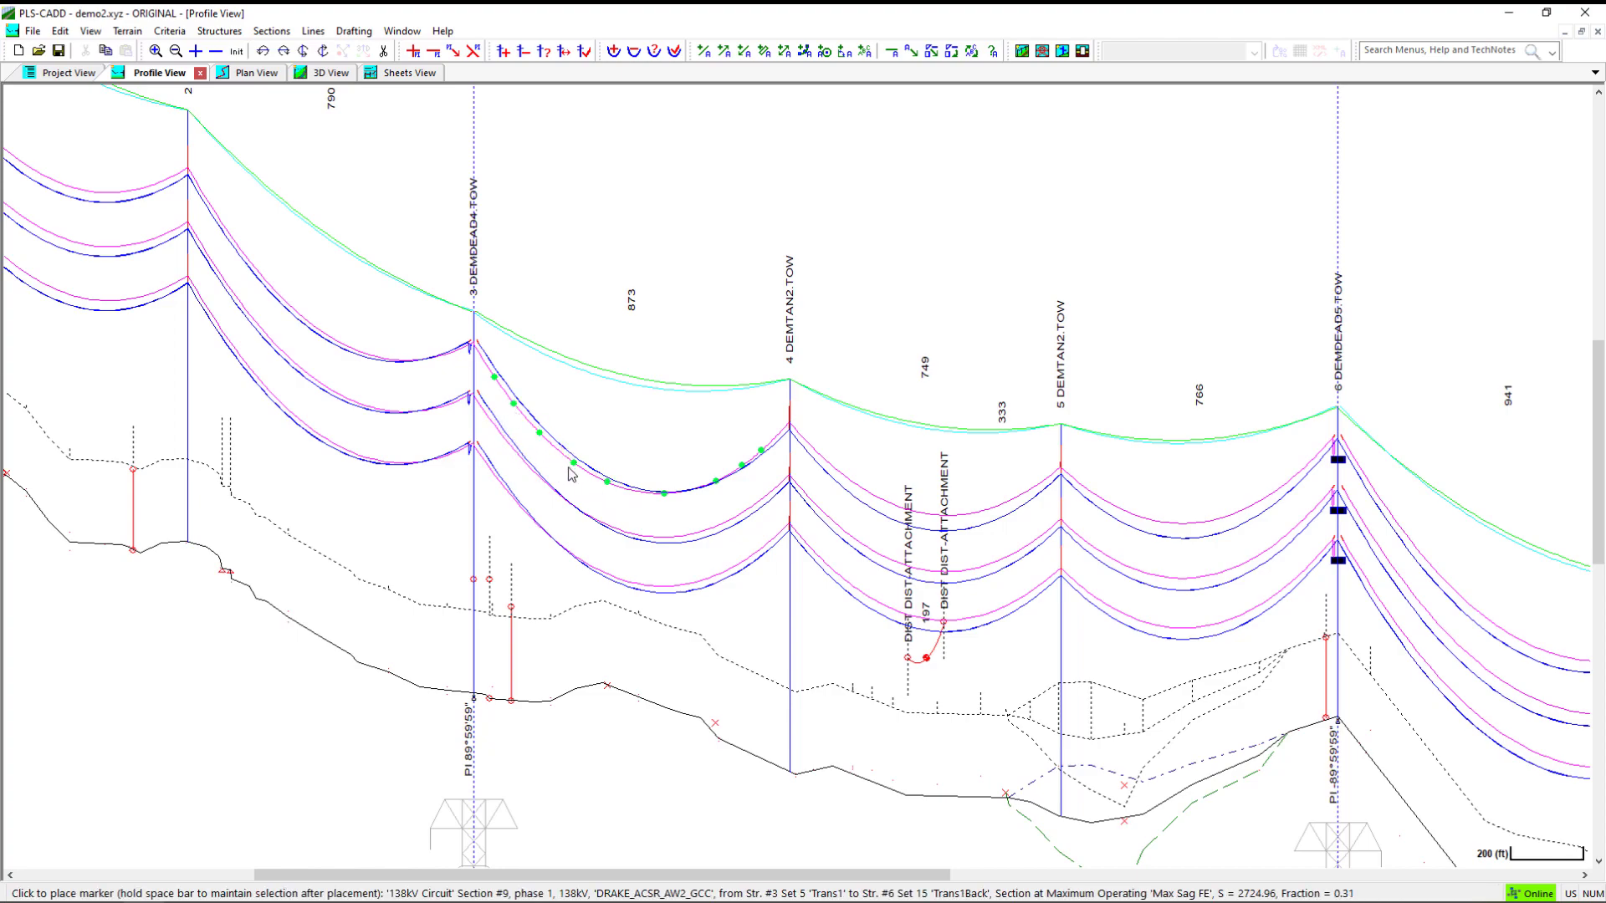
click(616, 491)
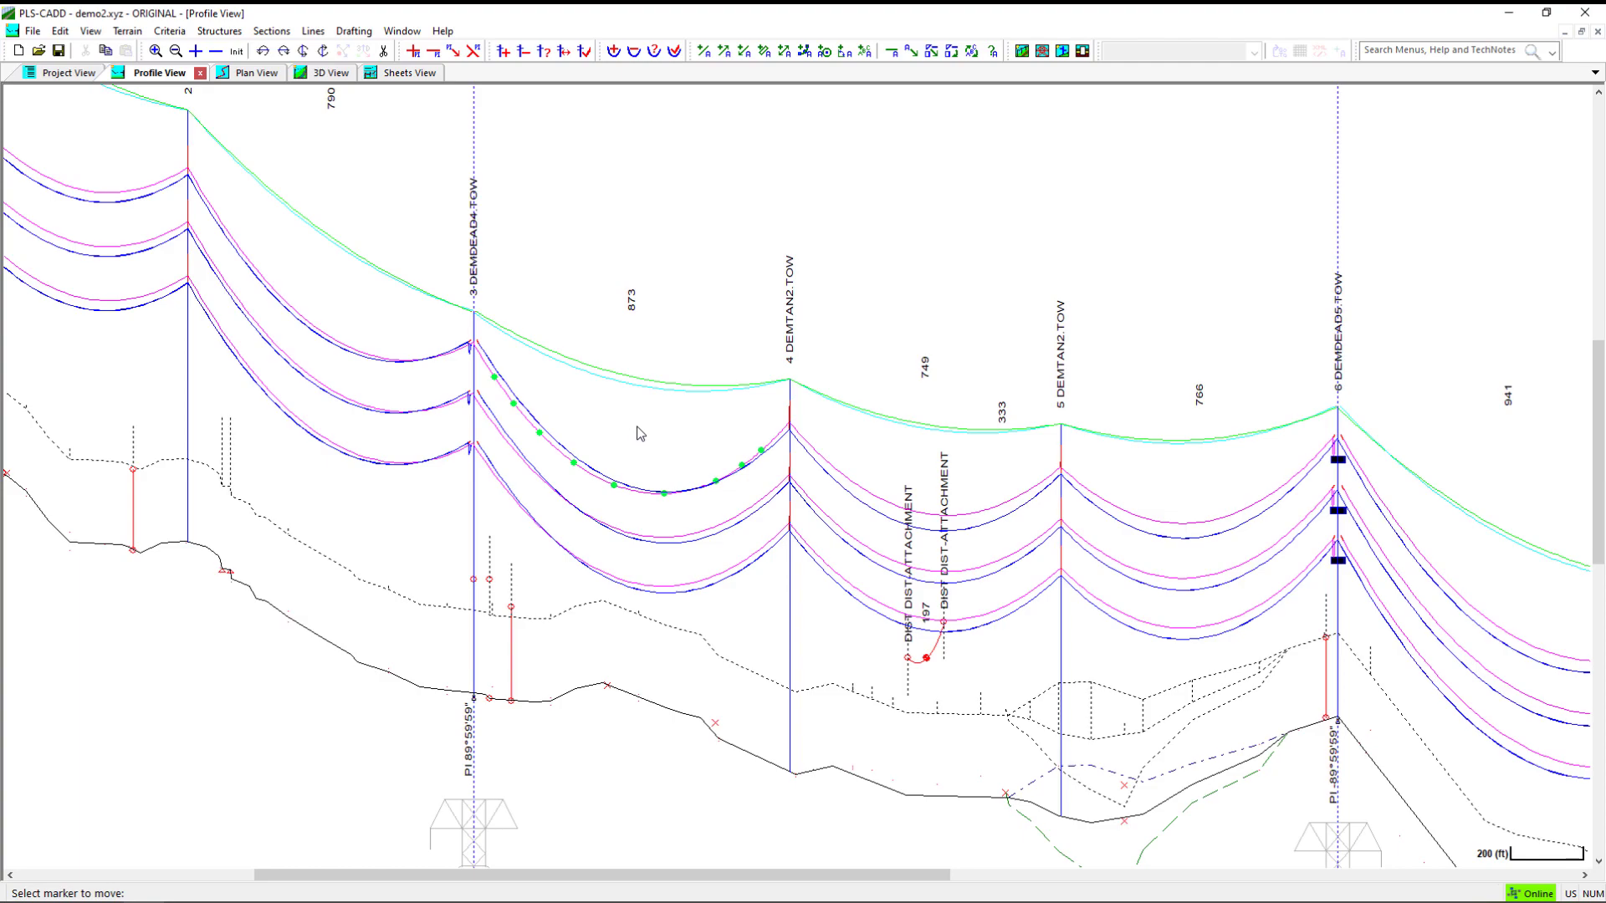
key(Escape)
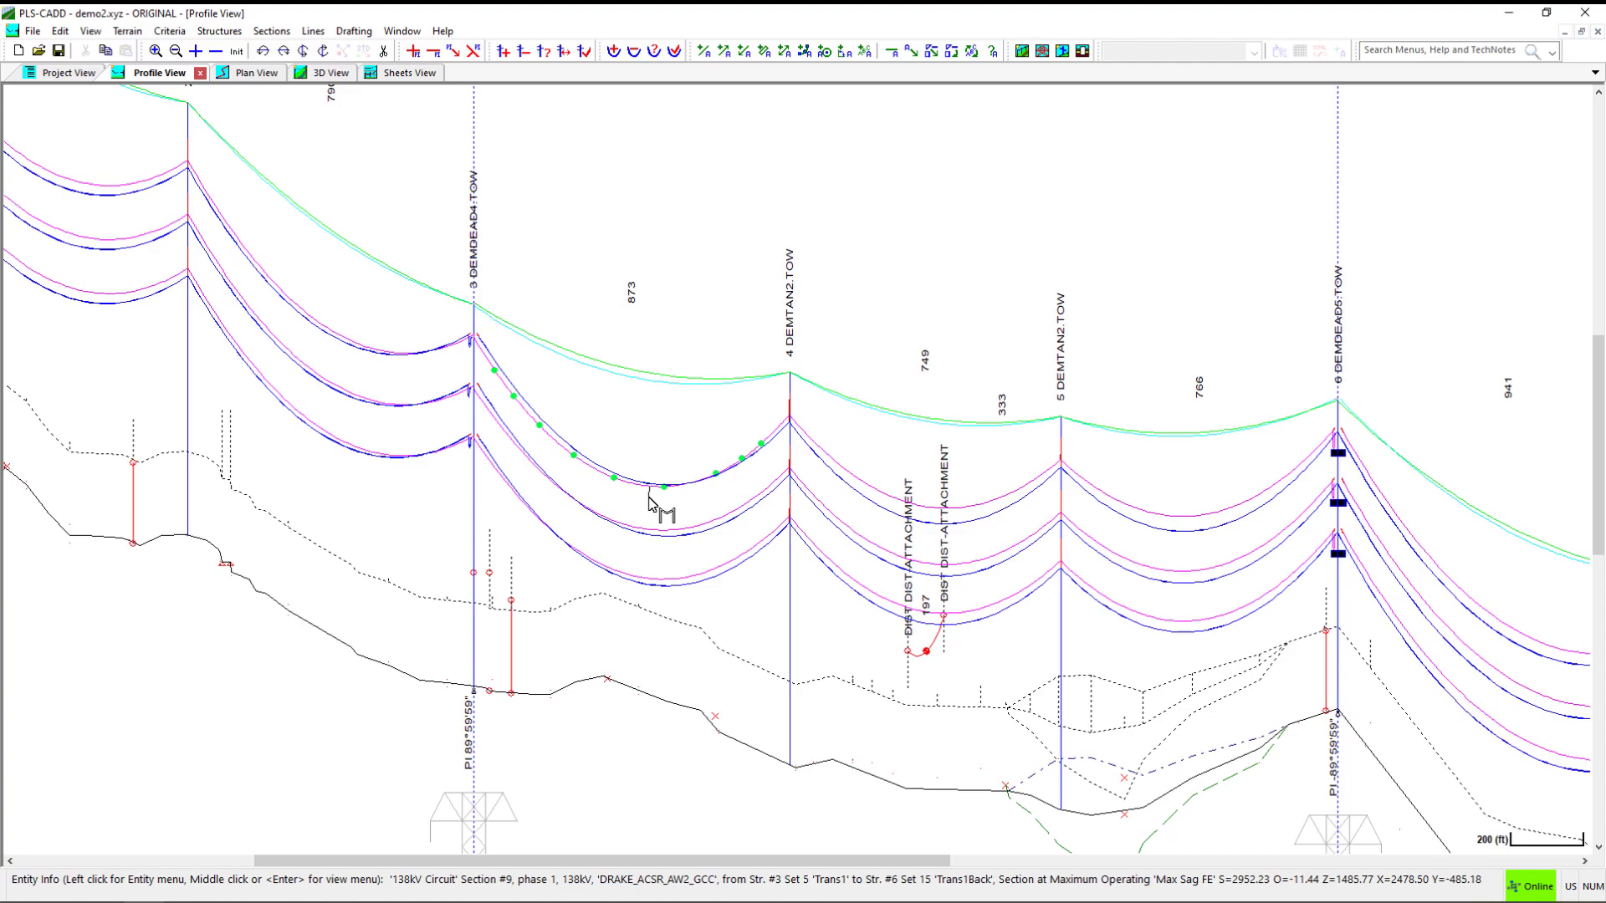
- Copy a marker ball from the top wire onto the middle wire between structures 3 and 4
click(272, 31)
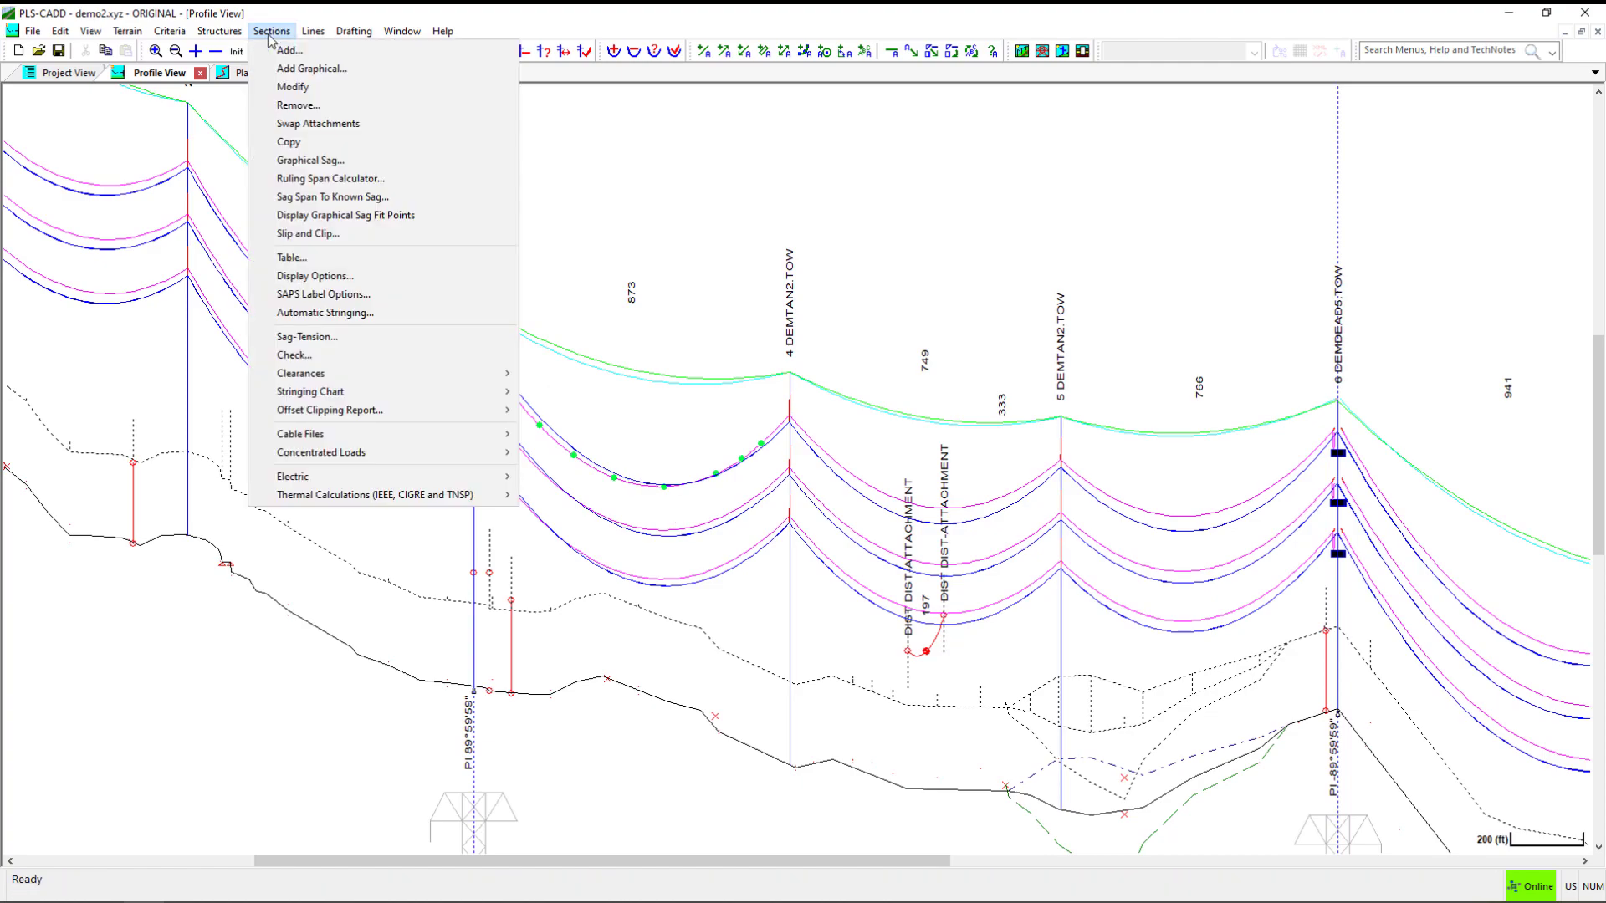
mouse_move(466, 458)
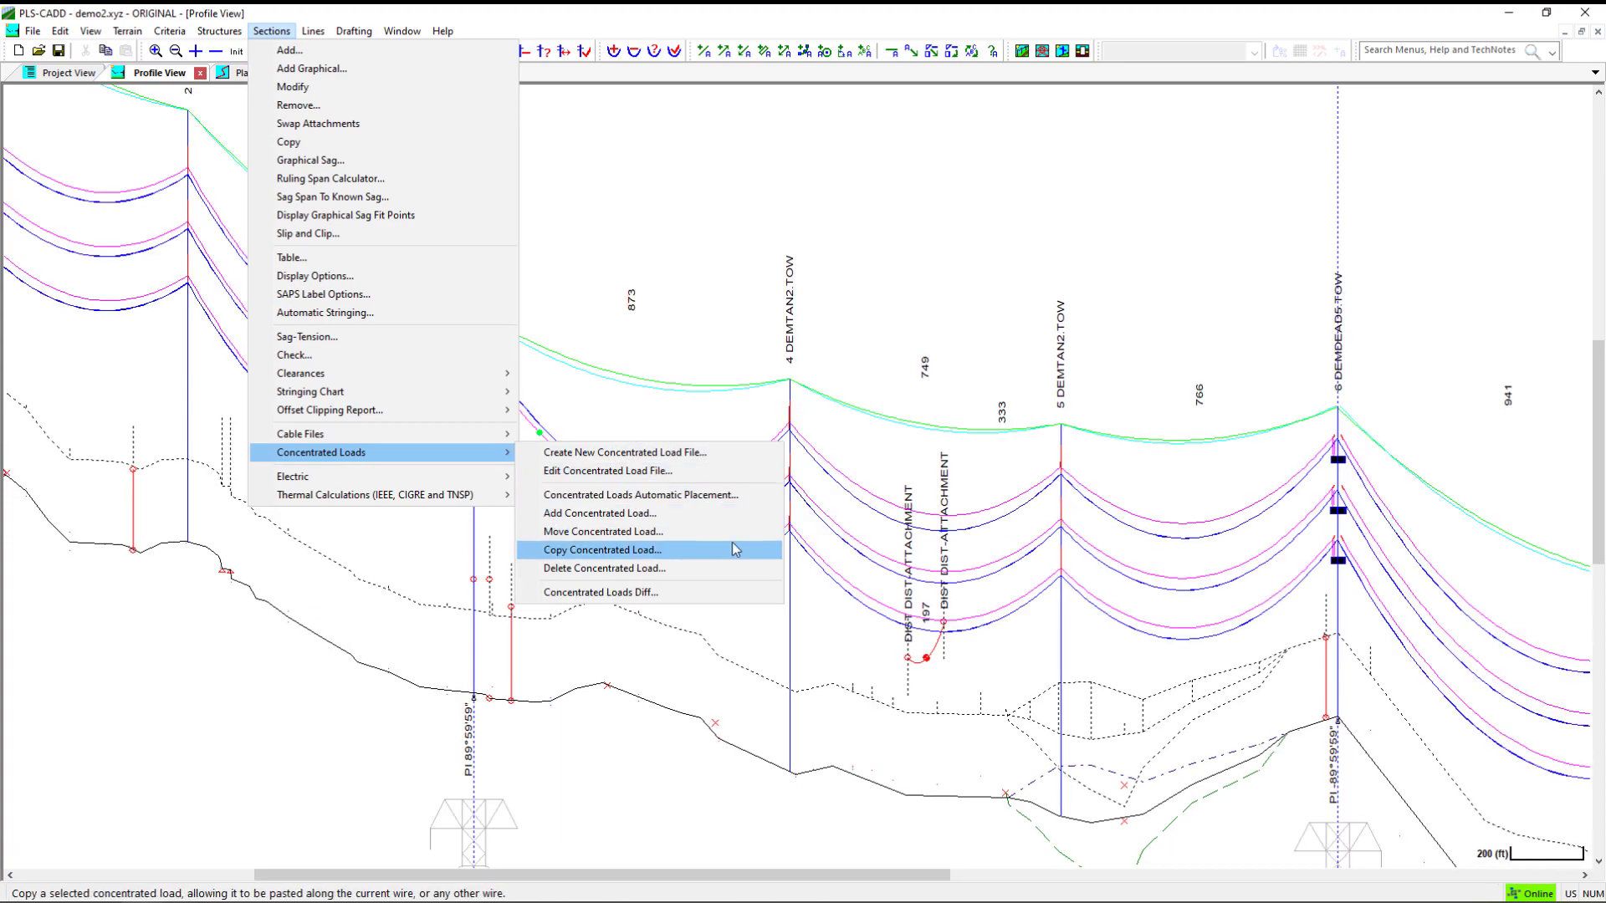
click(721, 551)
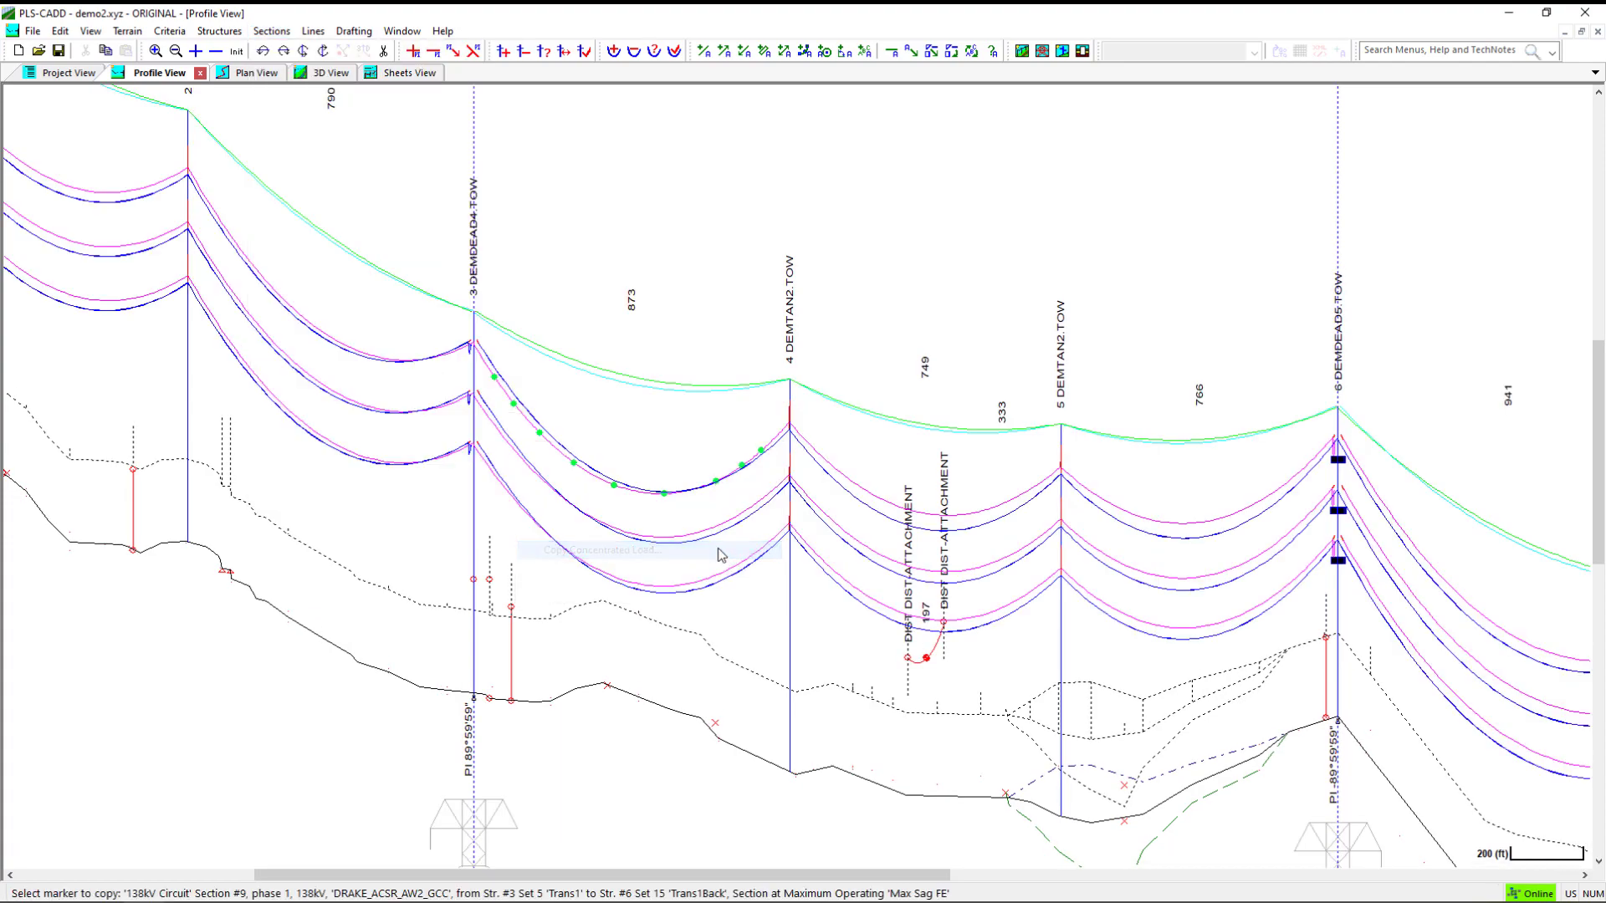
click(615, 486)
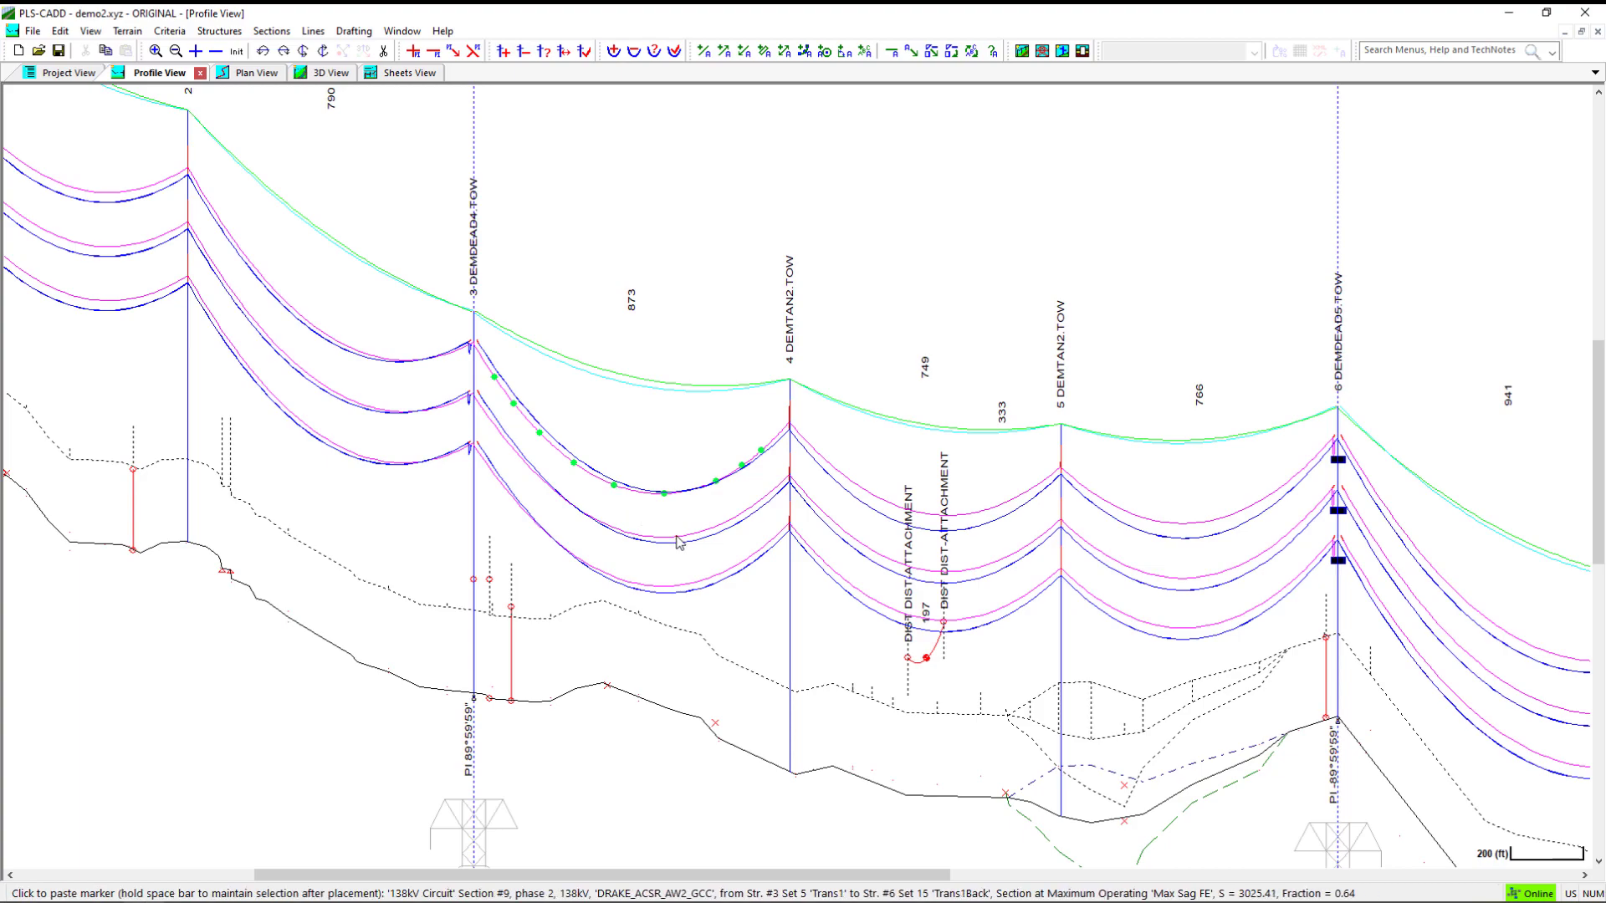
click(676, 540)
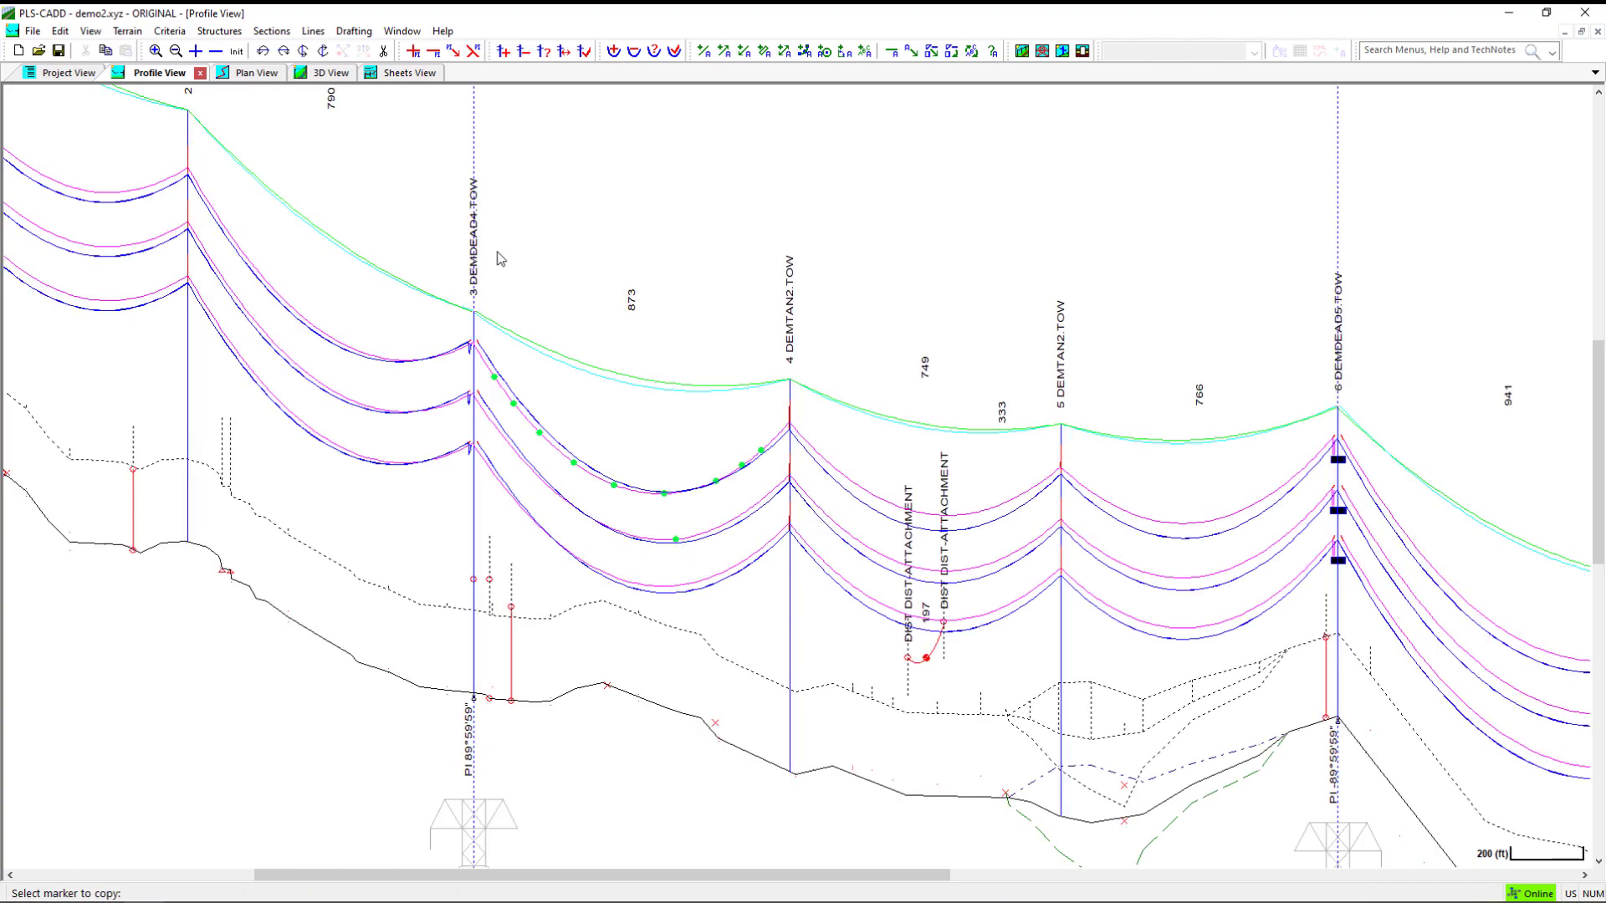
- Delete the copied marker ball from the middle wire
click(271, 31)
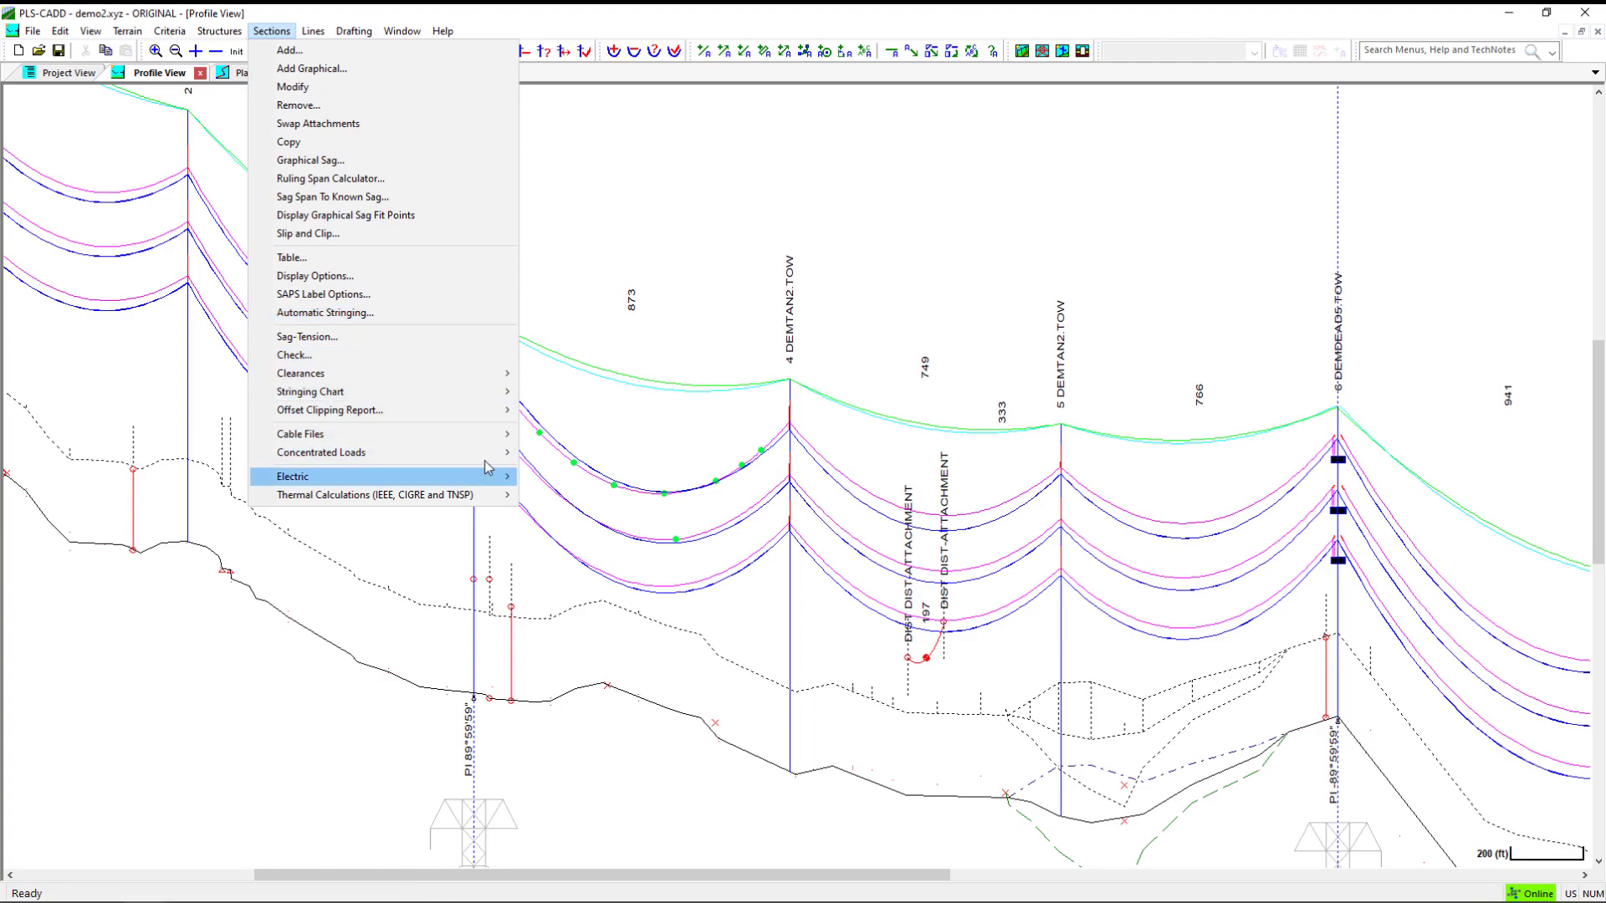
mouse_move(500, 457)
click(645, 567)
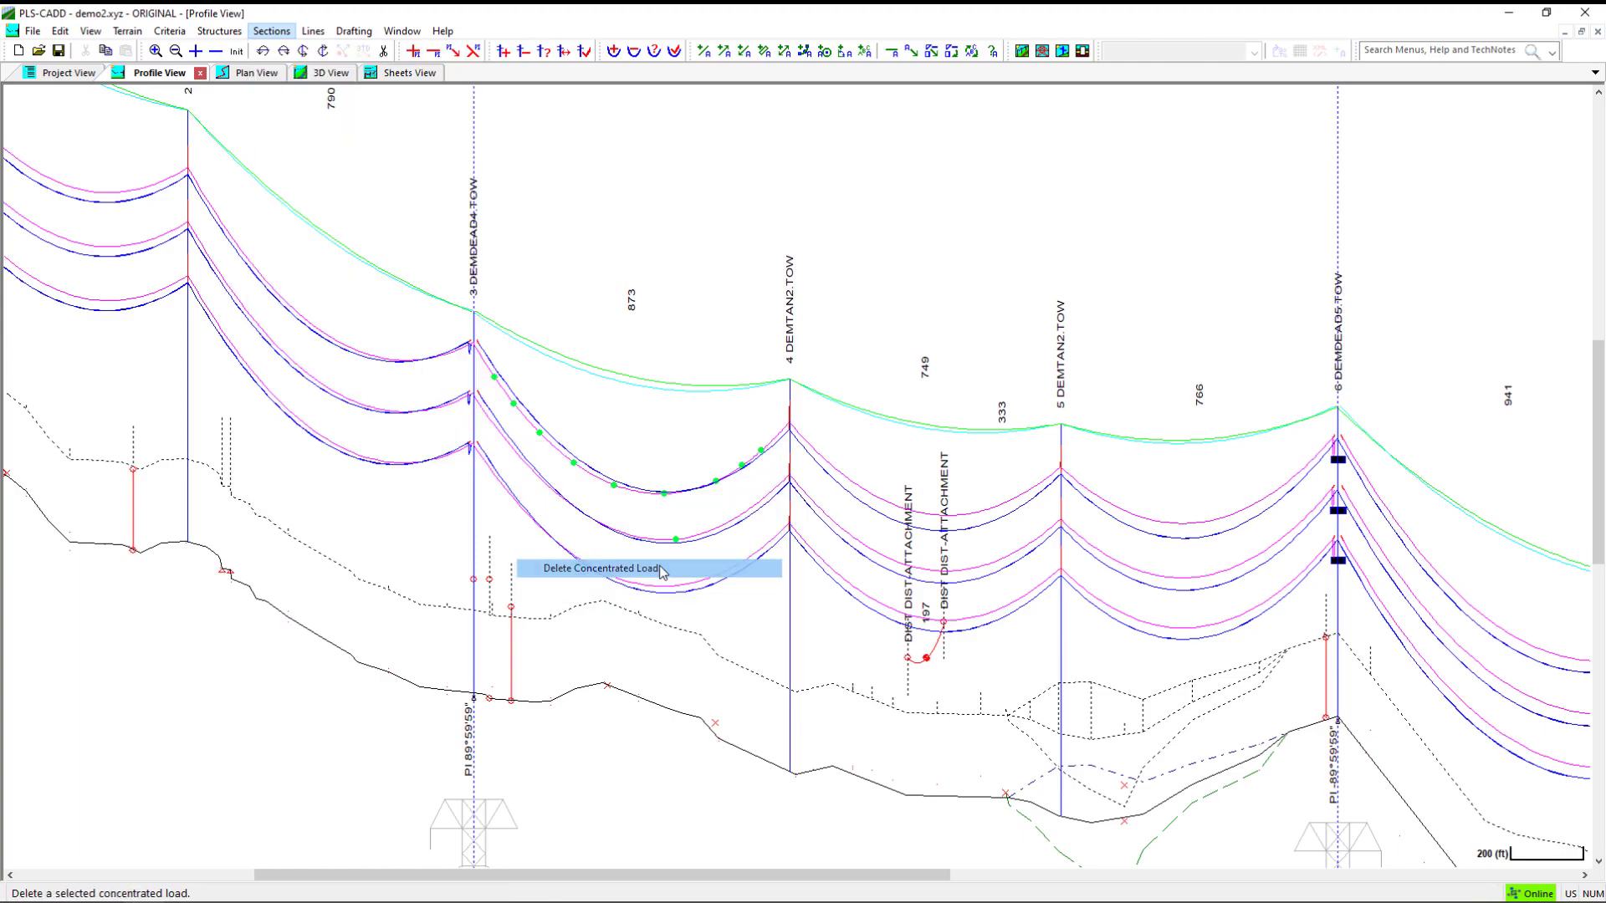
click(691, 539)
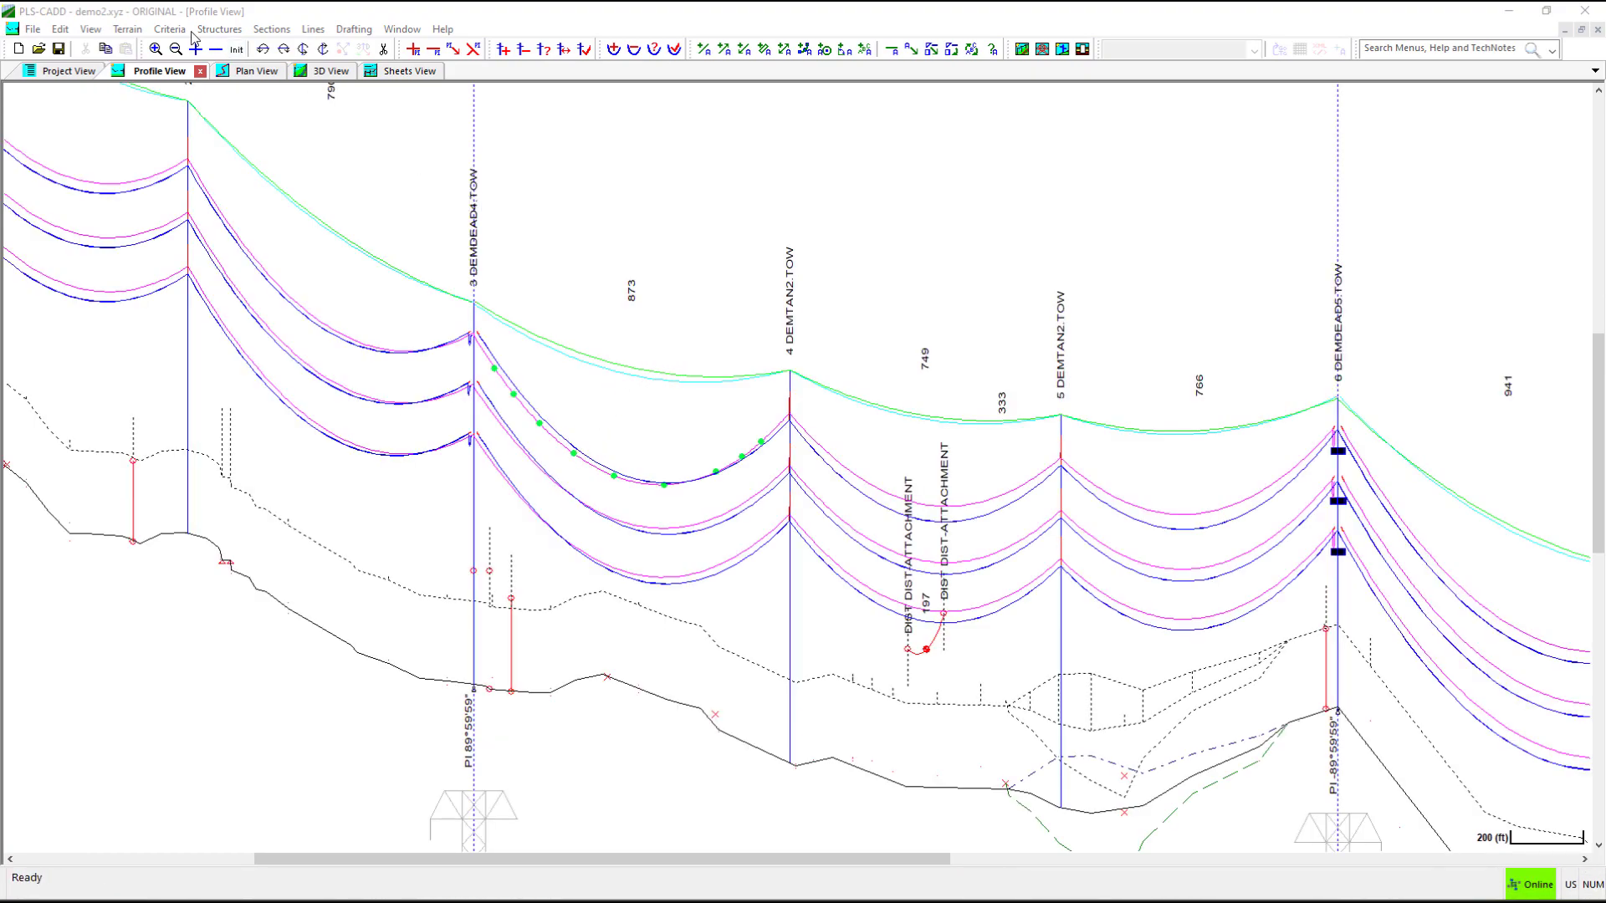
- Clear all entity info snap types and enable only Marker Balls
click(90, 30)
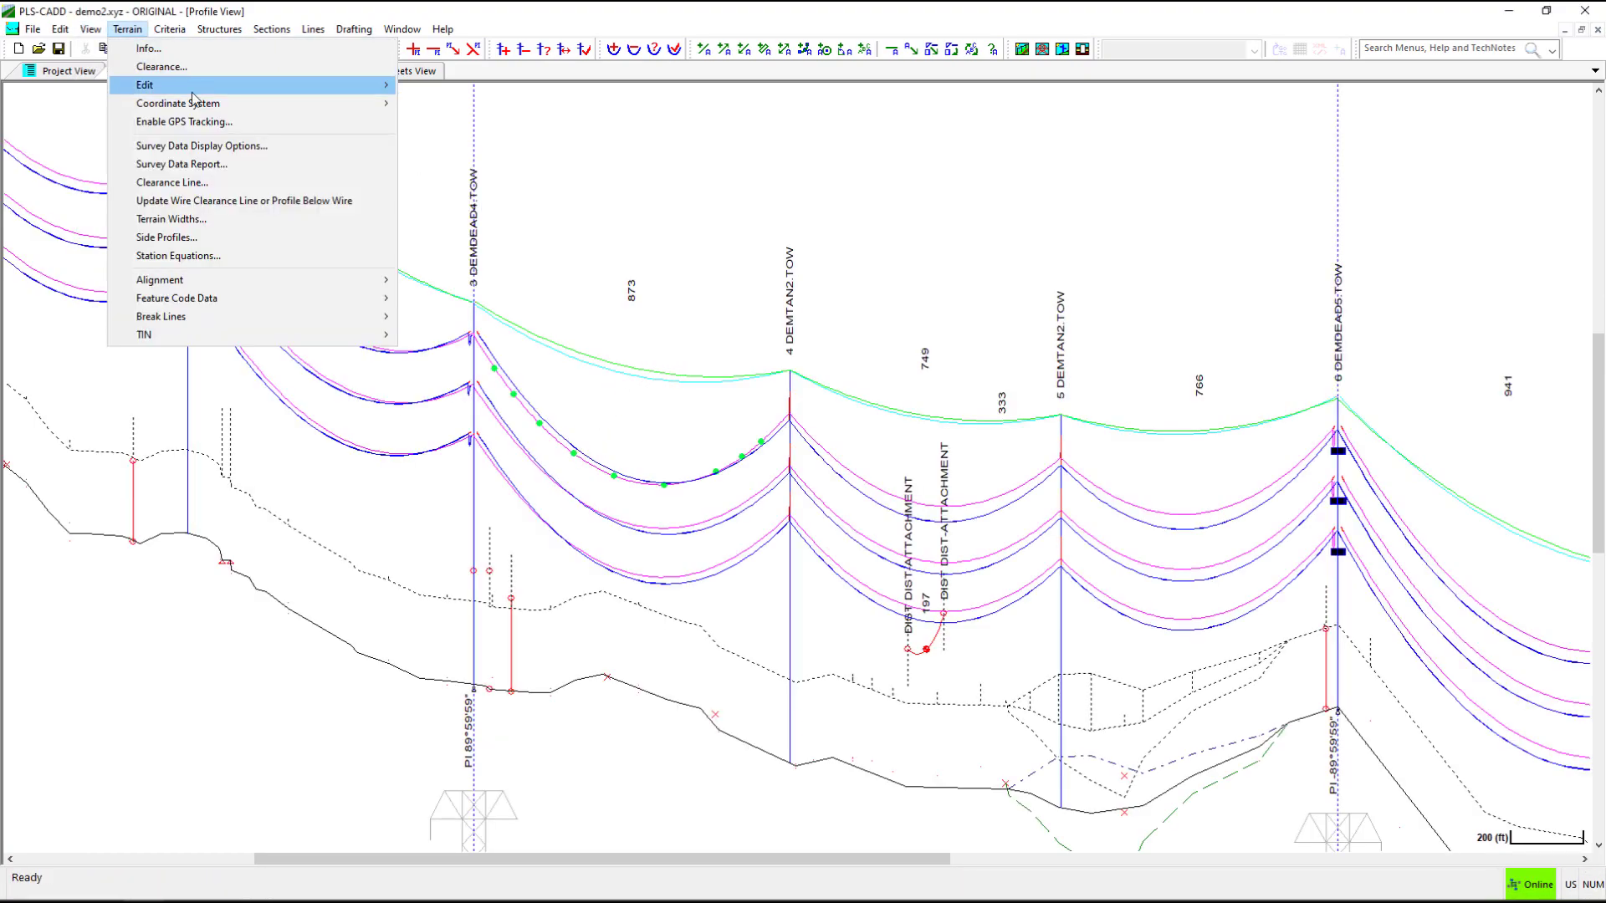
click(128, 29)
click(91, 29)
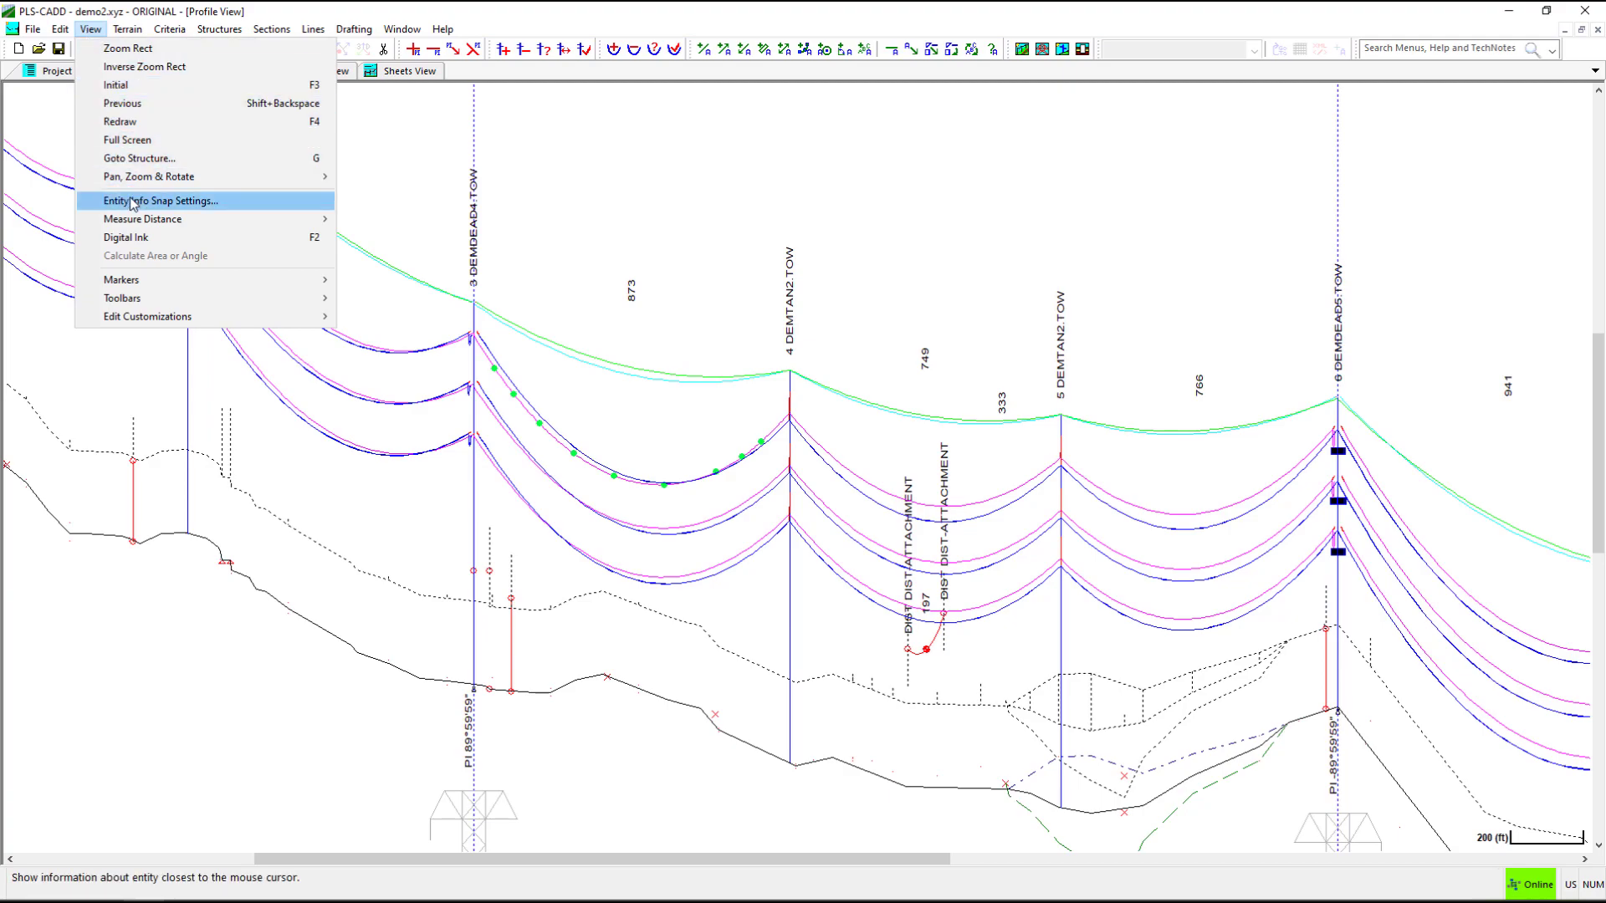
click(231, 203)
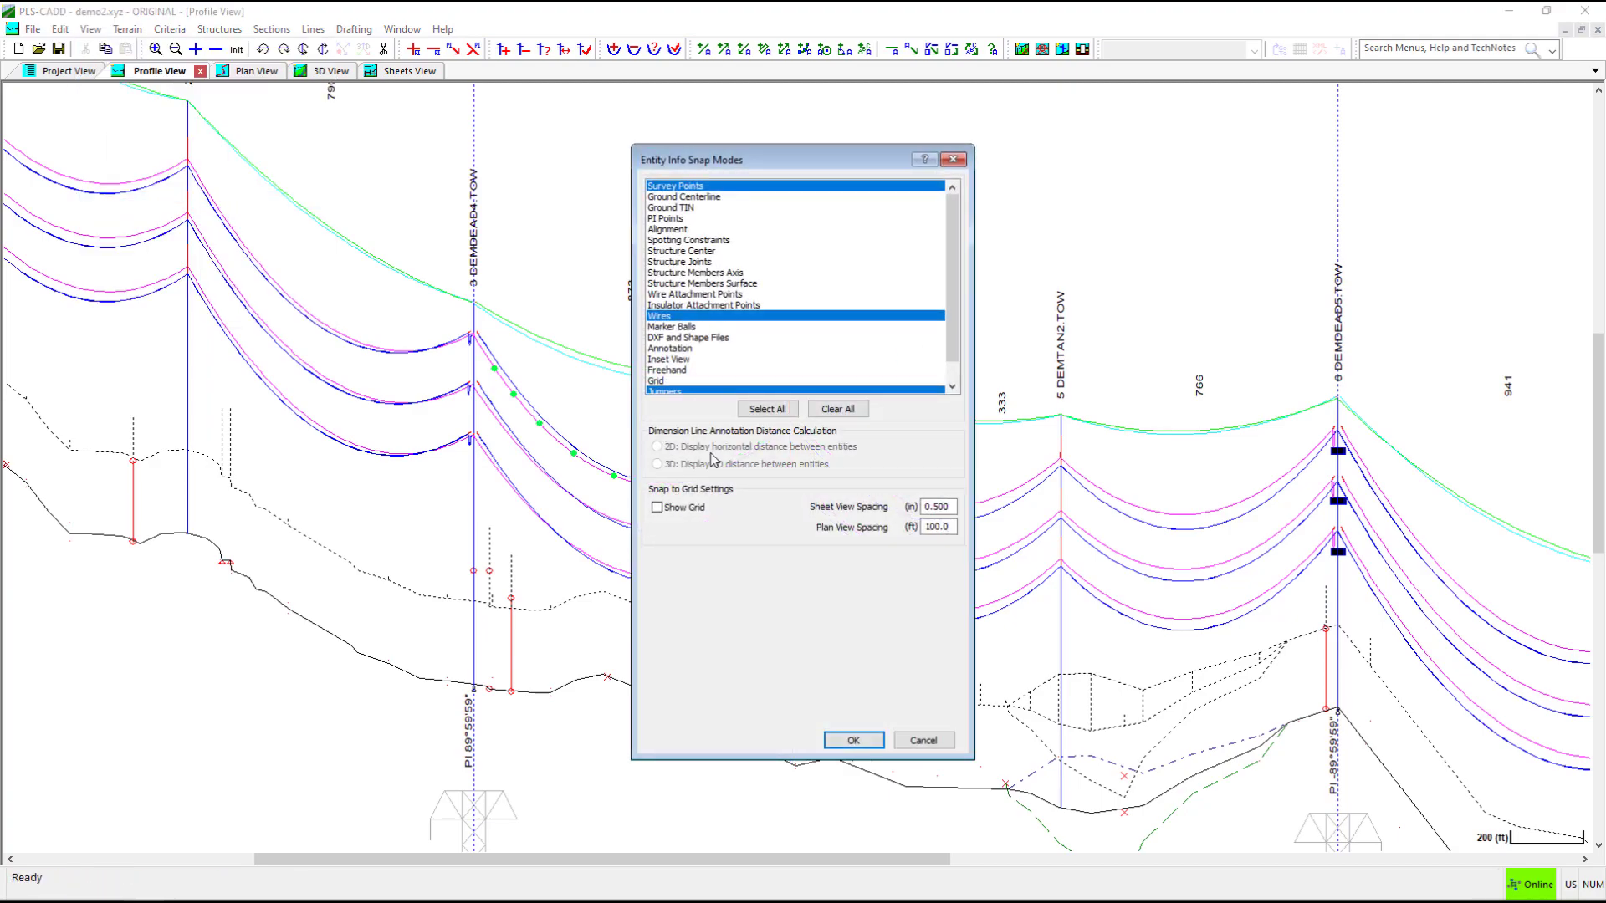
click(838, 409)
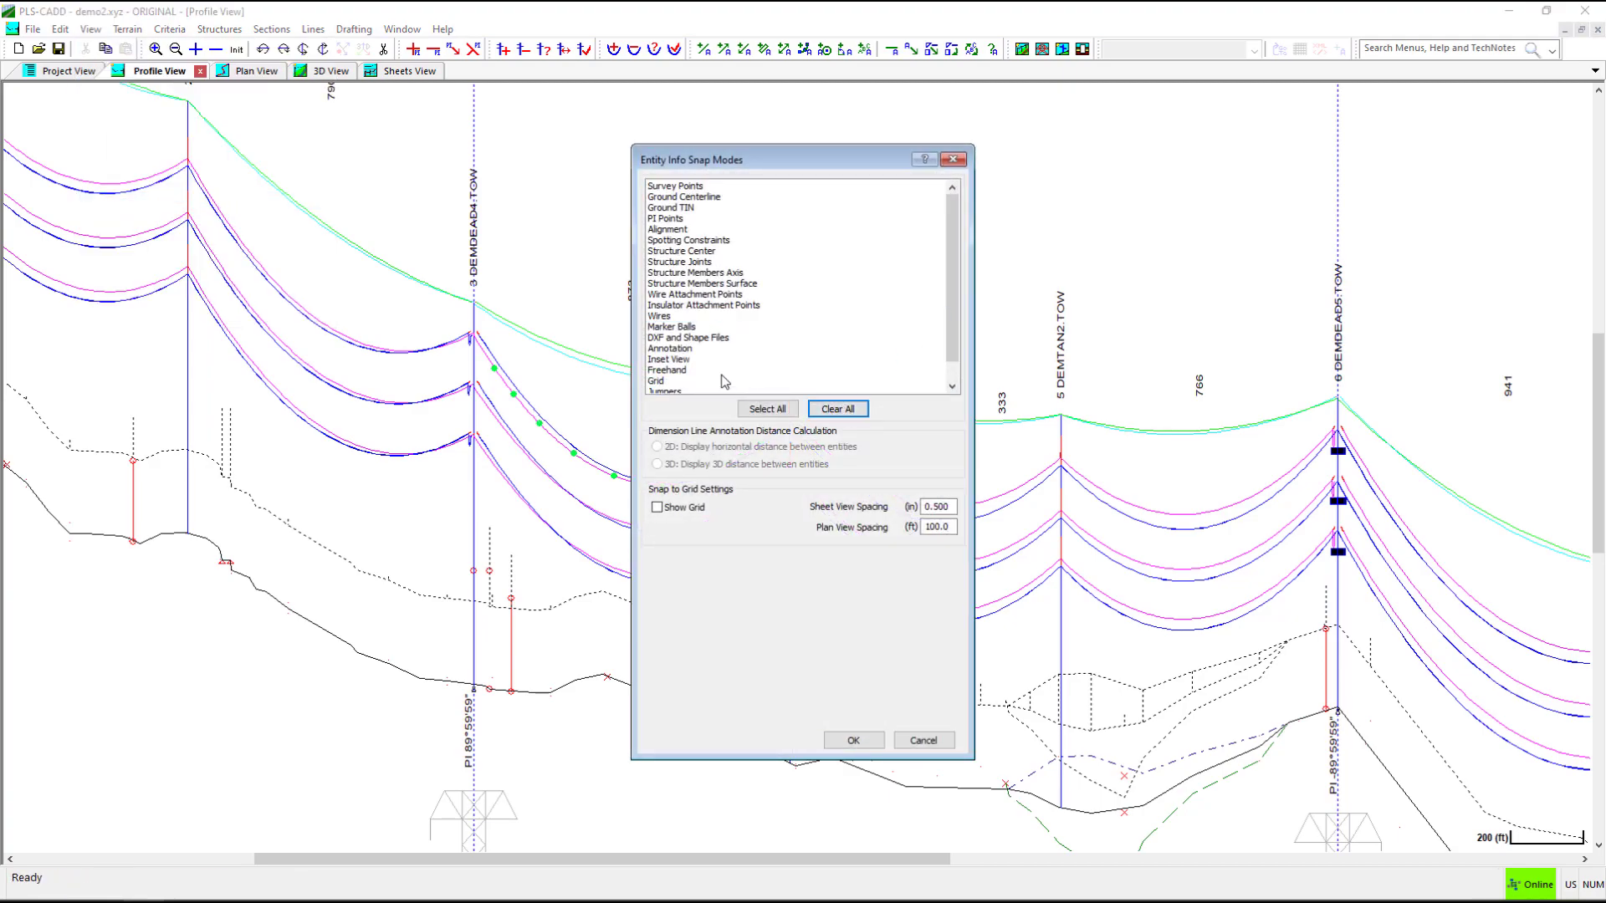
click(675, 327)
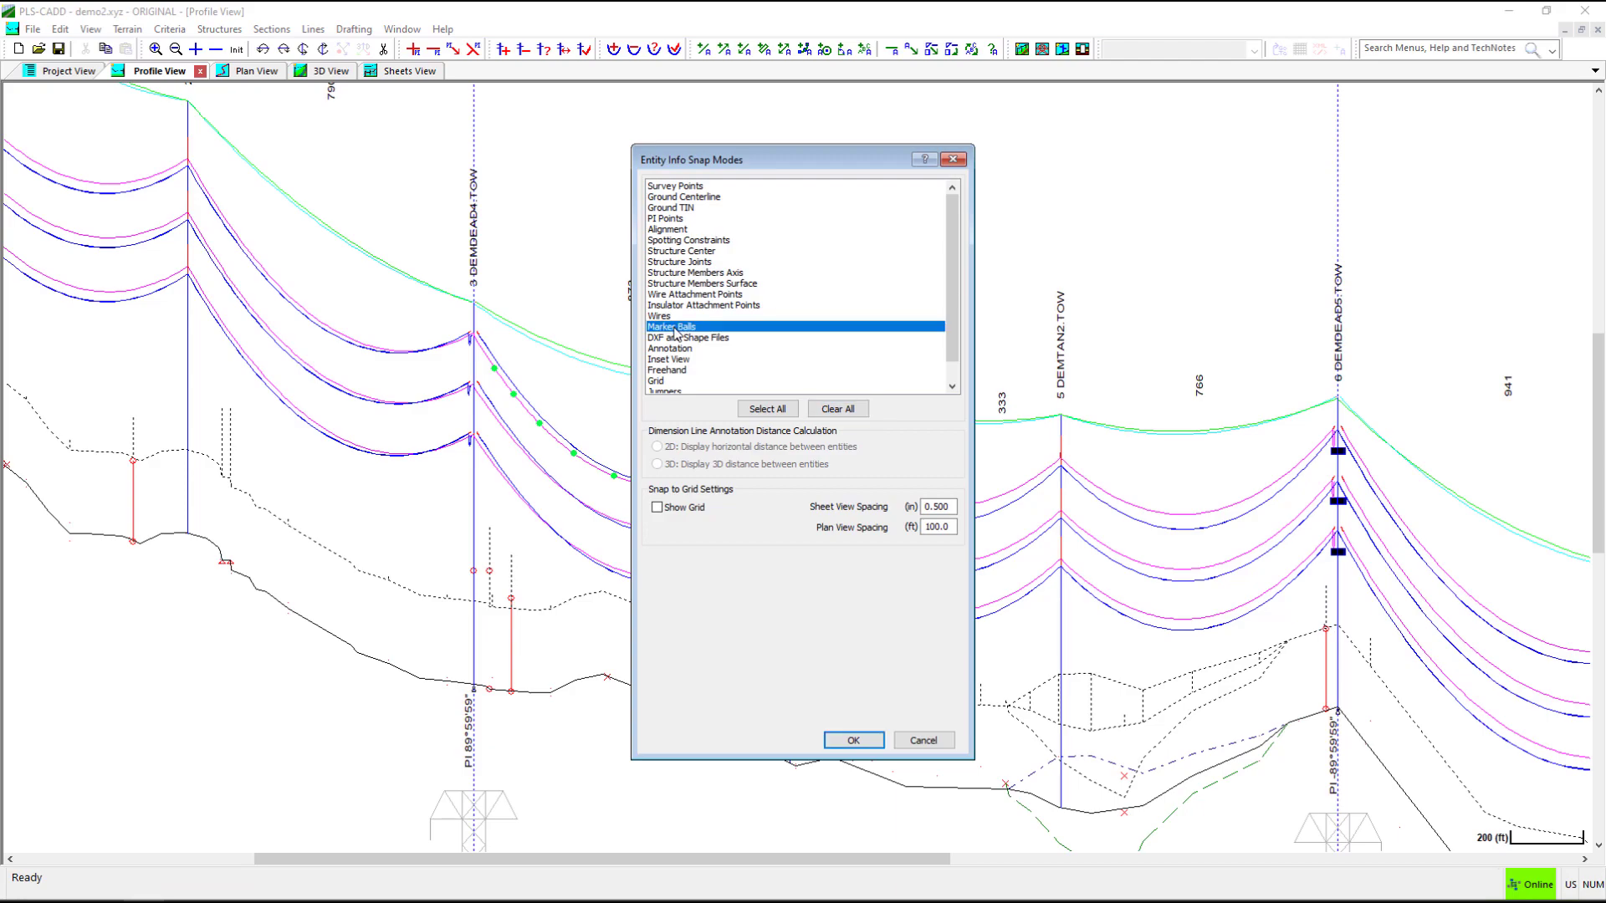
click(852, 741)
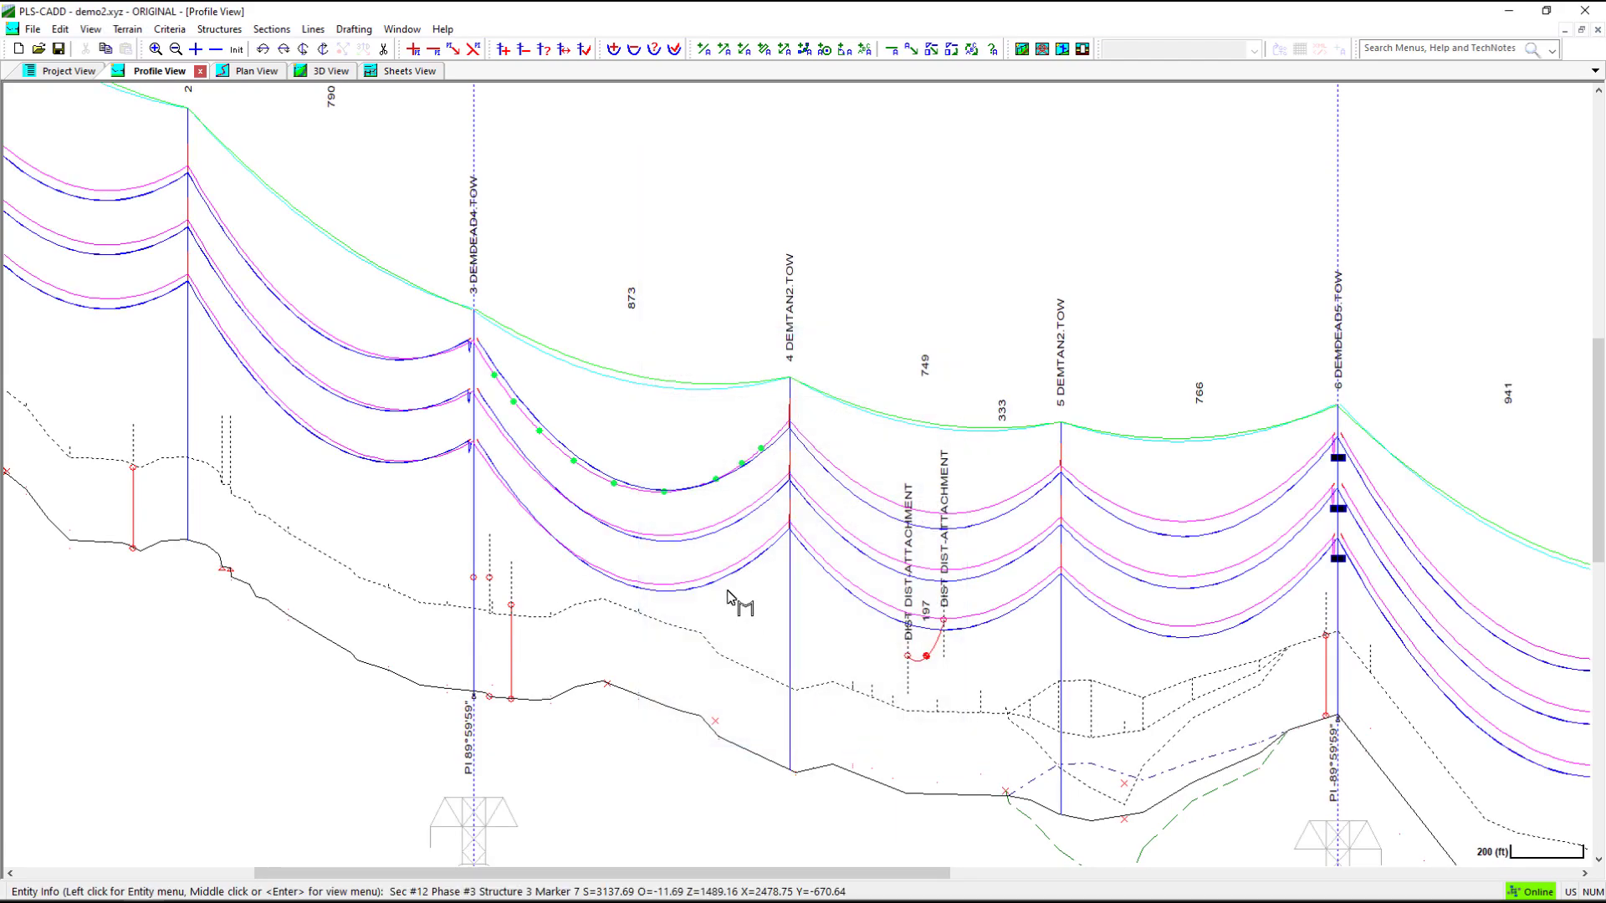
- Move a marker ball from the top wire onto the middle wire using the wire's context menu
click(620, 504)
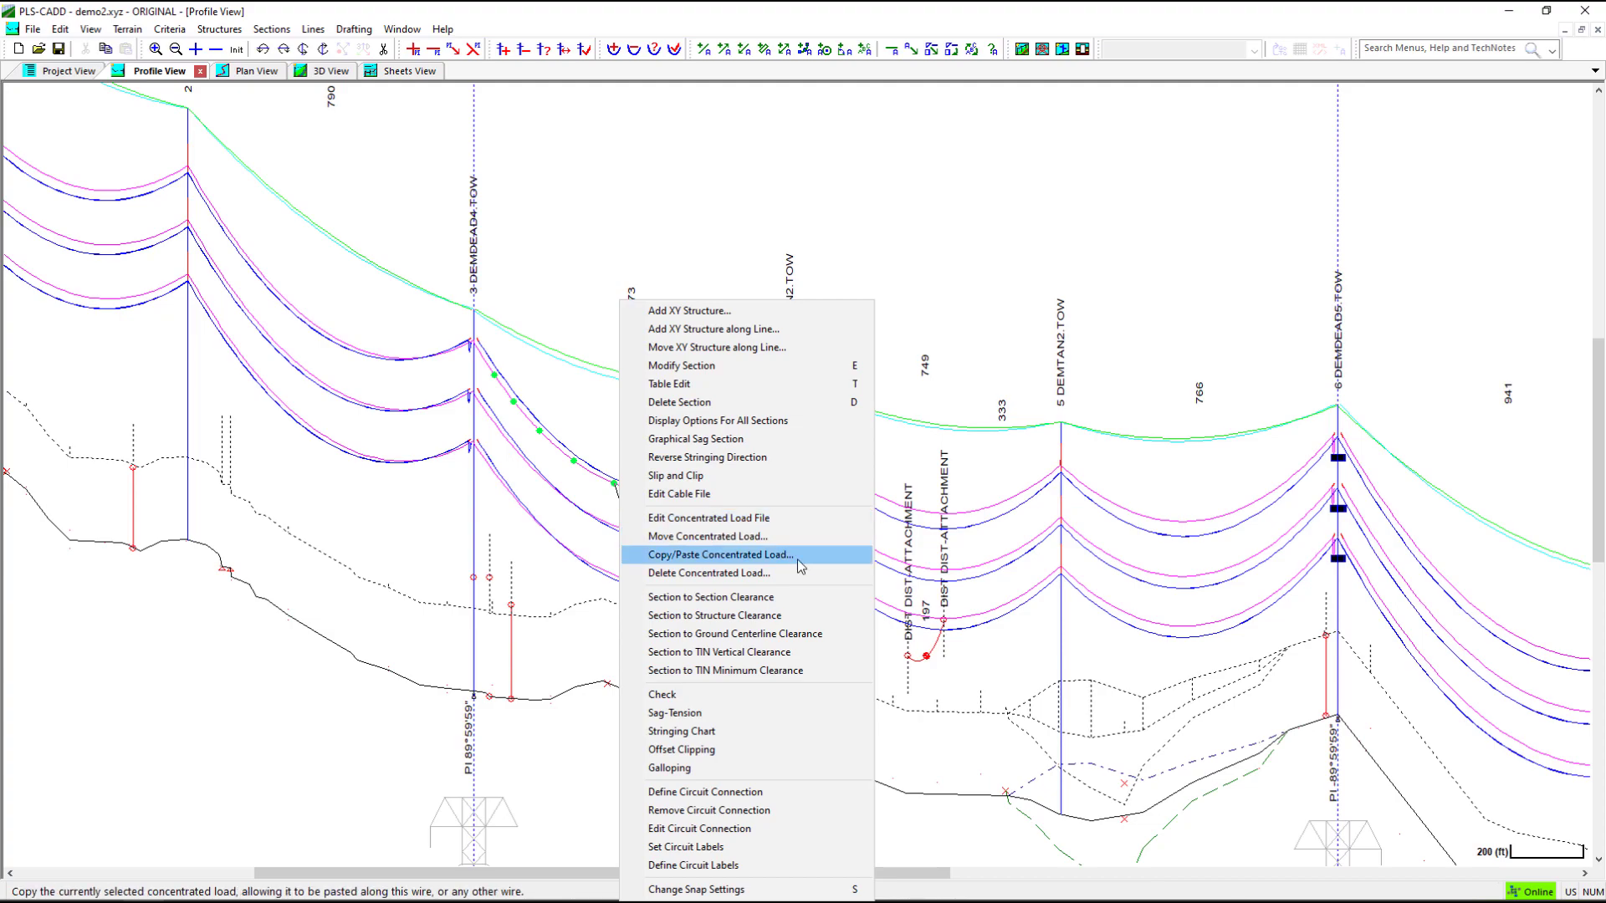
click(795, 538)
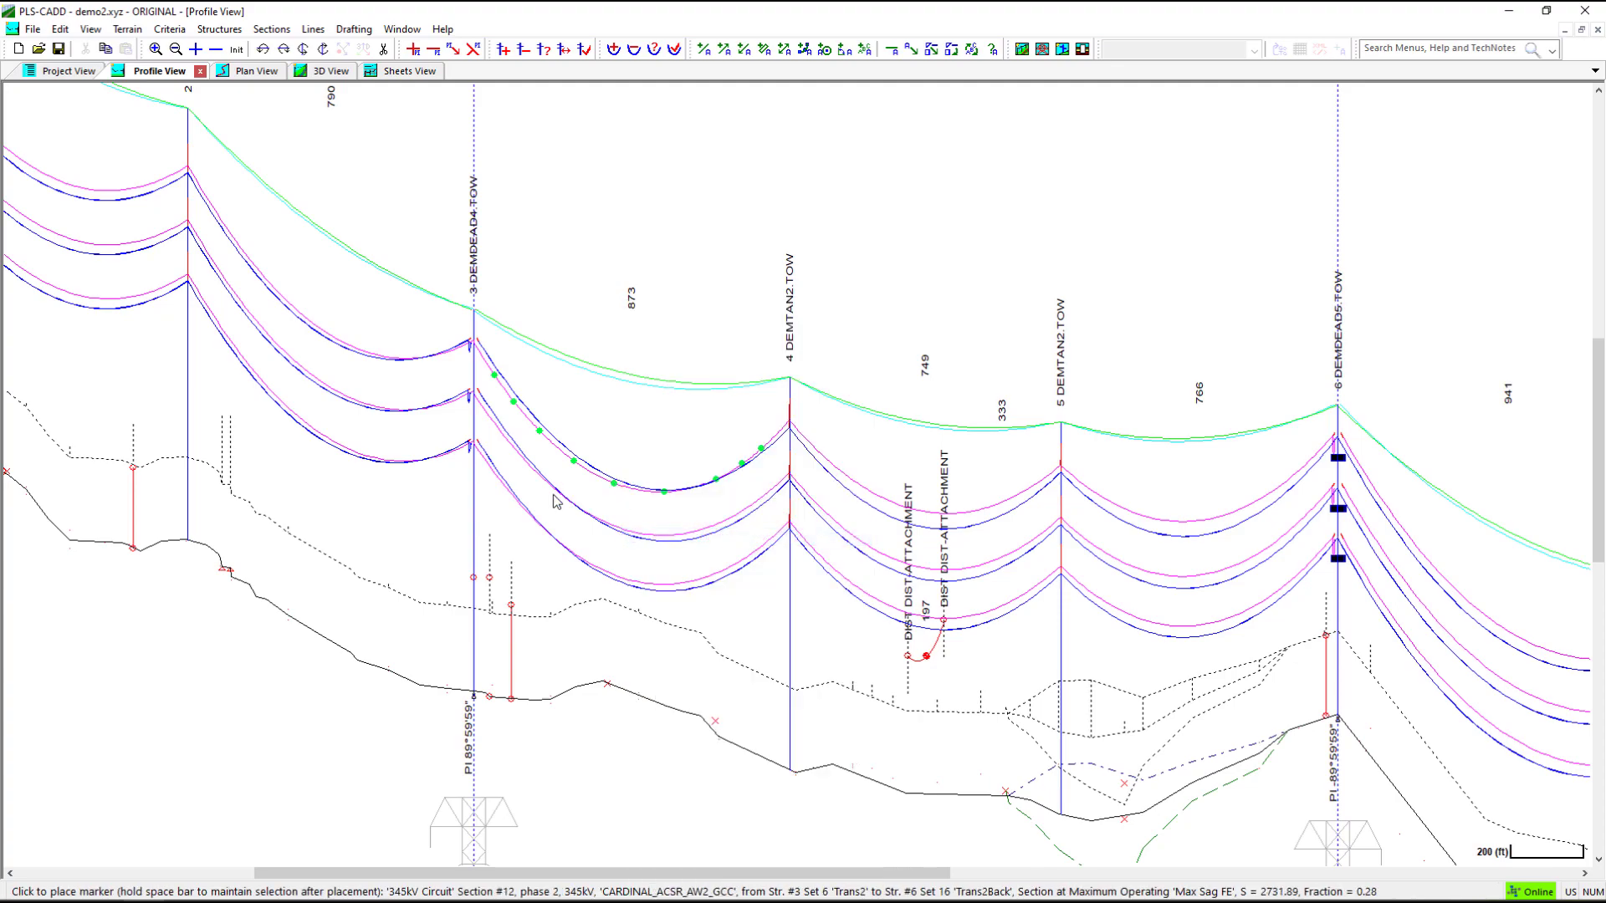
click(653, 537)
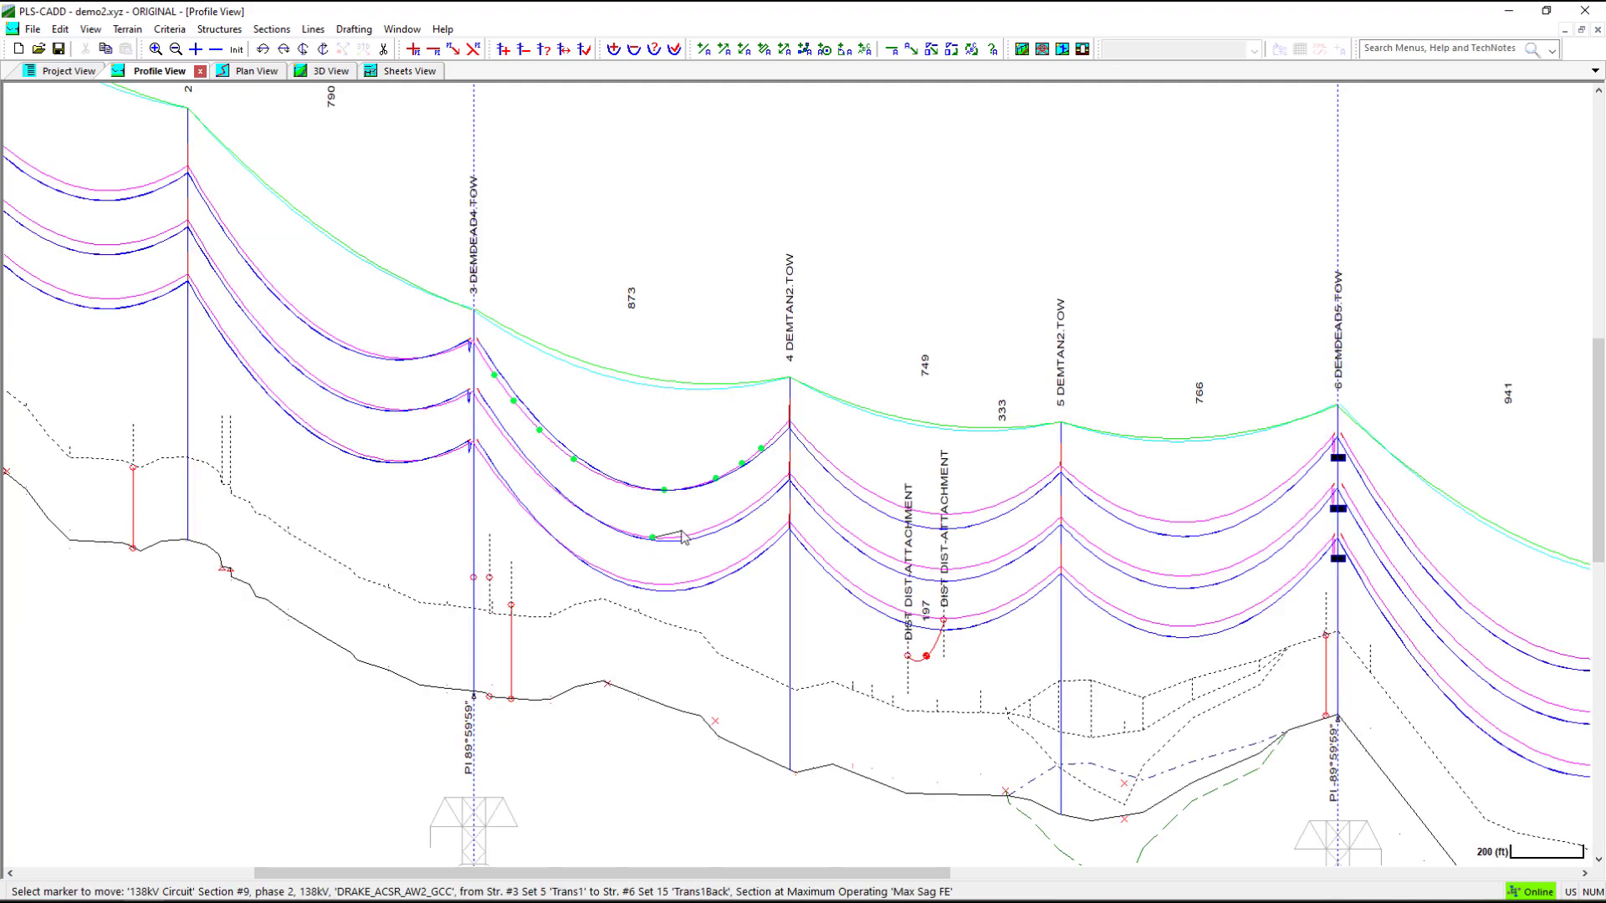
click(670, 534)
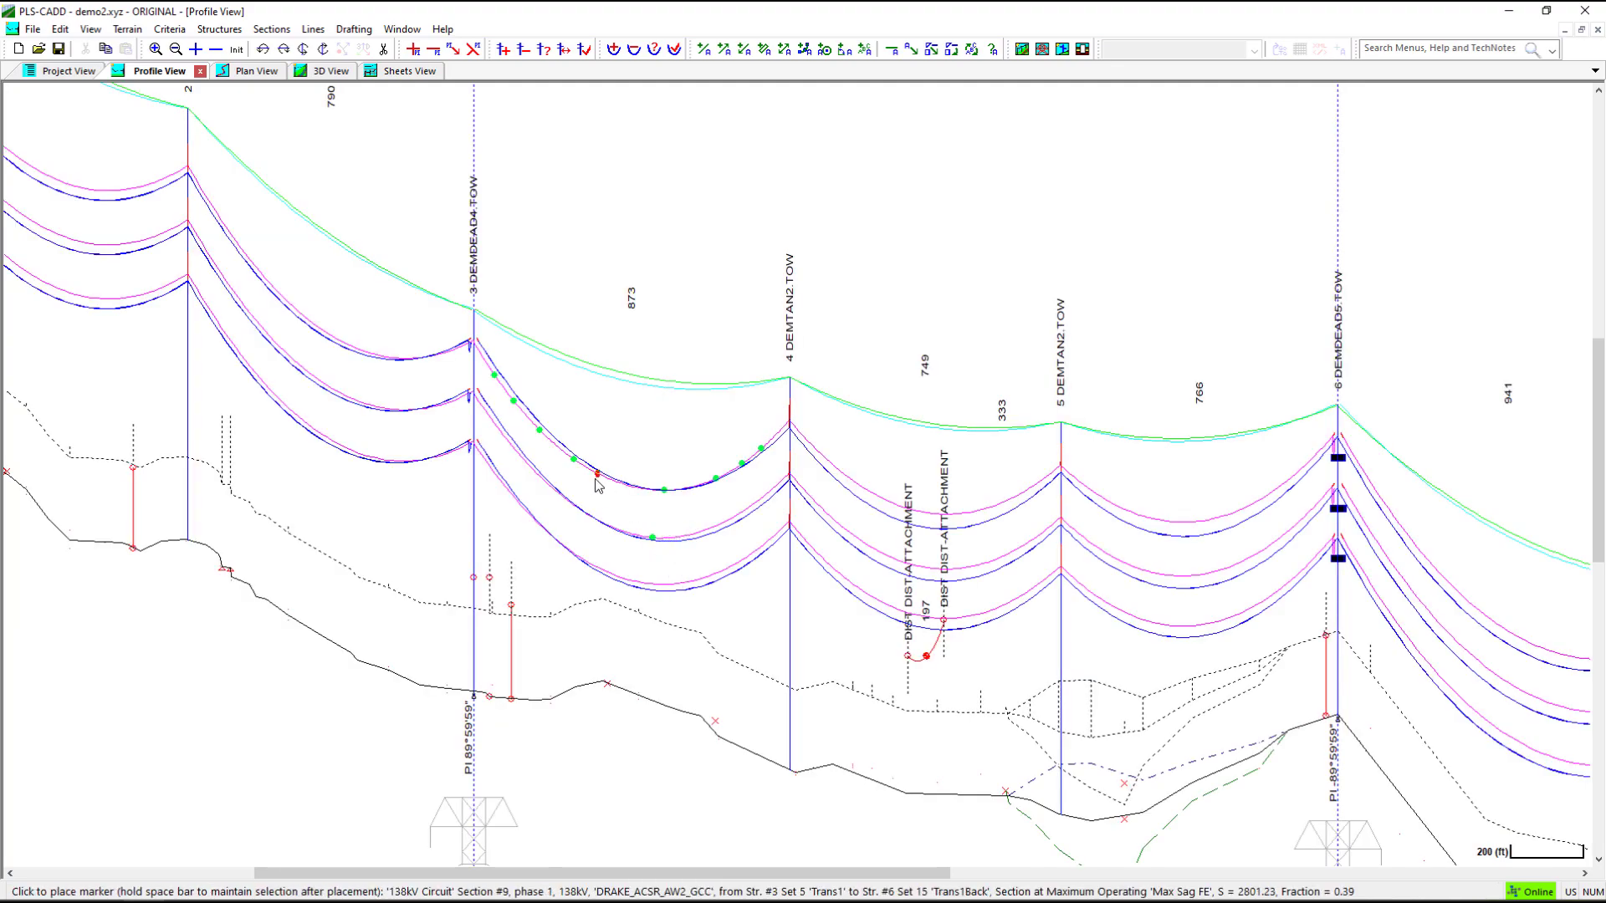
- Copy another top-wire marker ball onto the middle wire
click(661, 532)
click(661, 532)
click(686, 554)
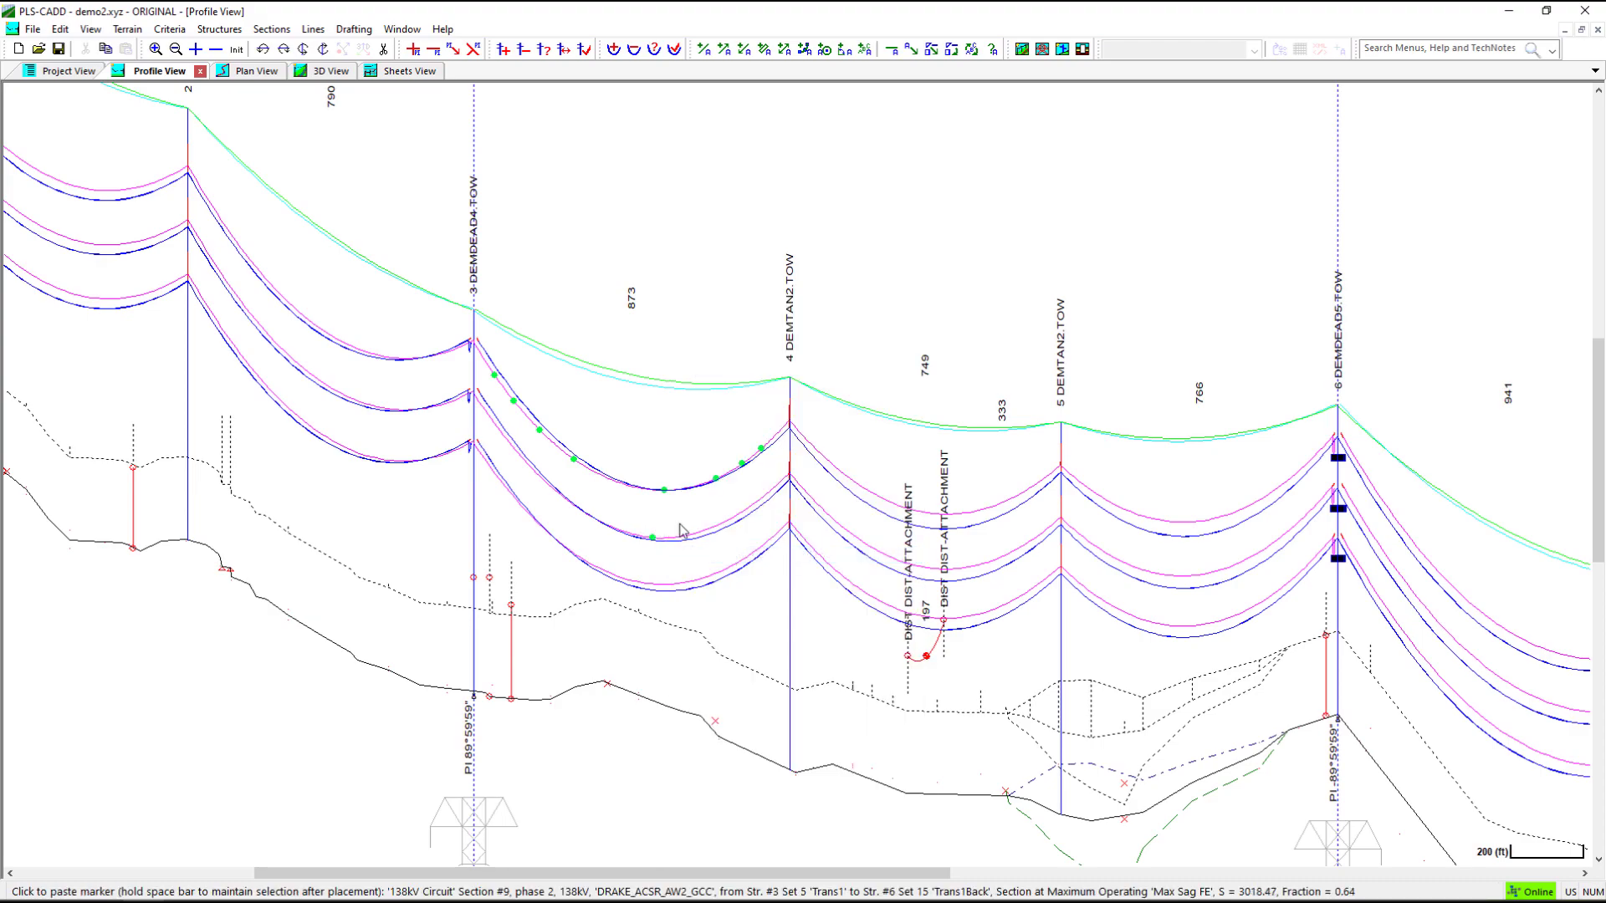
click(723, 514)
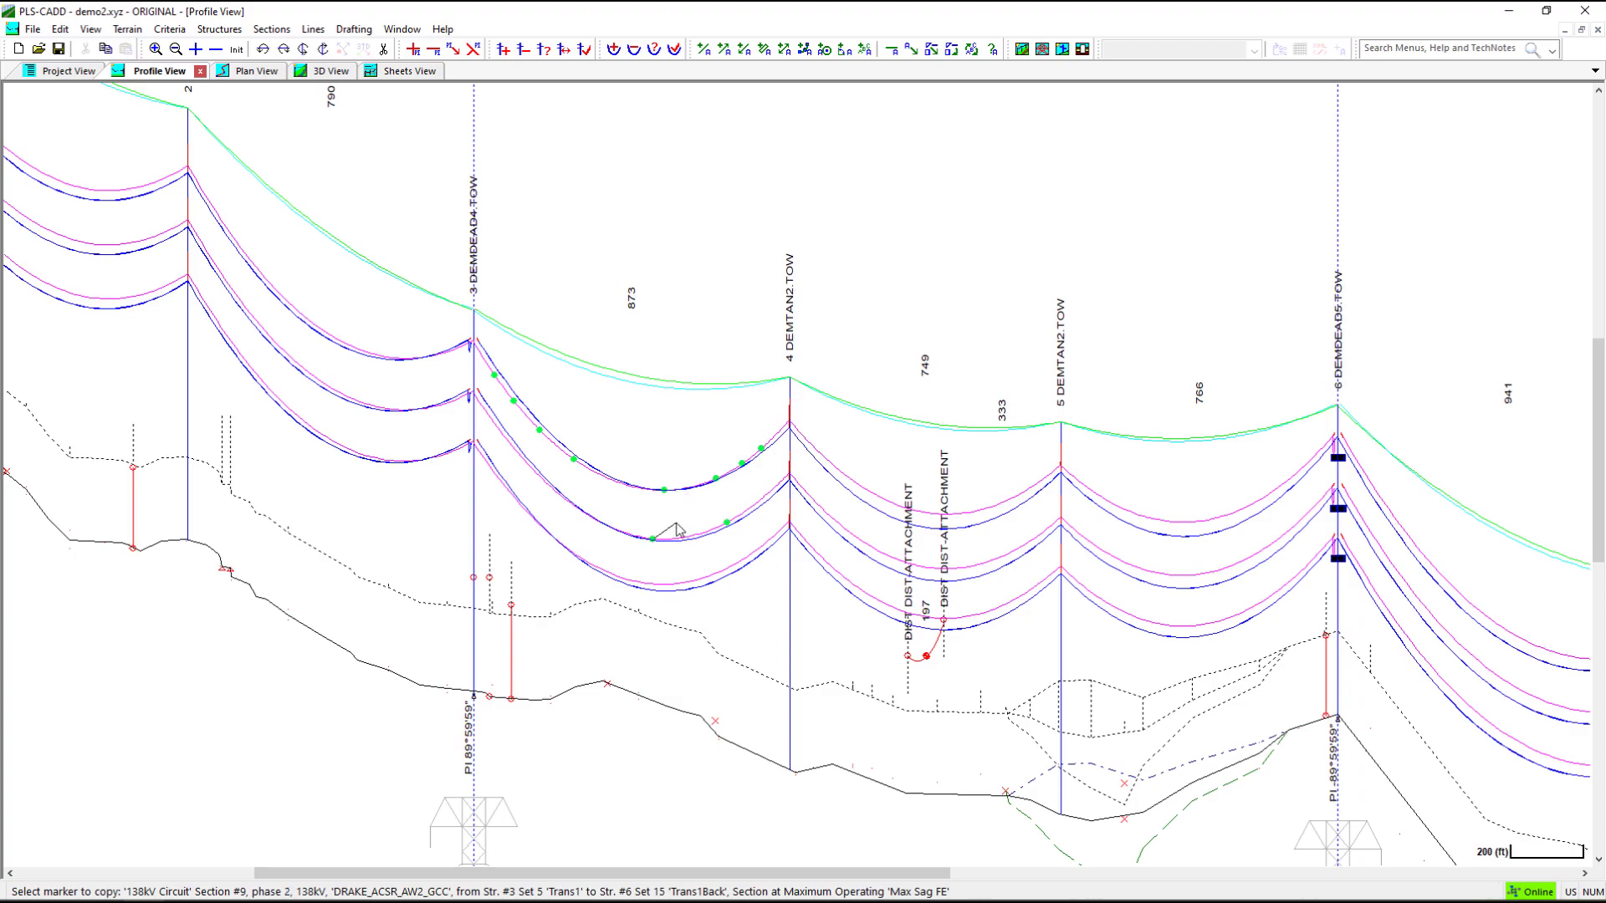
key(Escape)
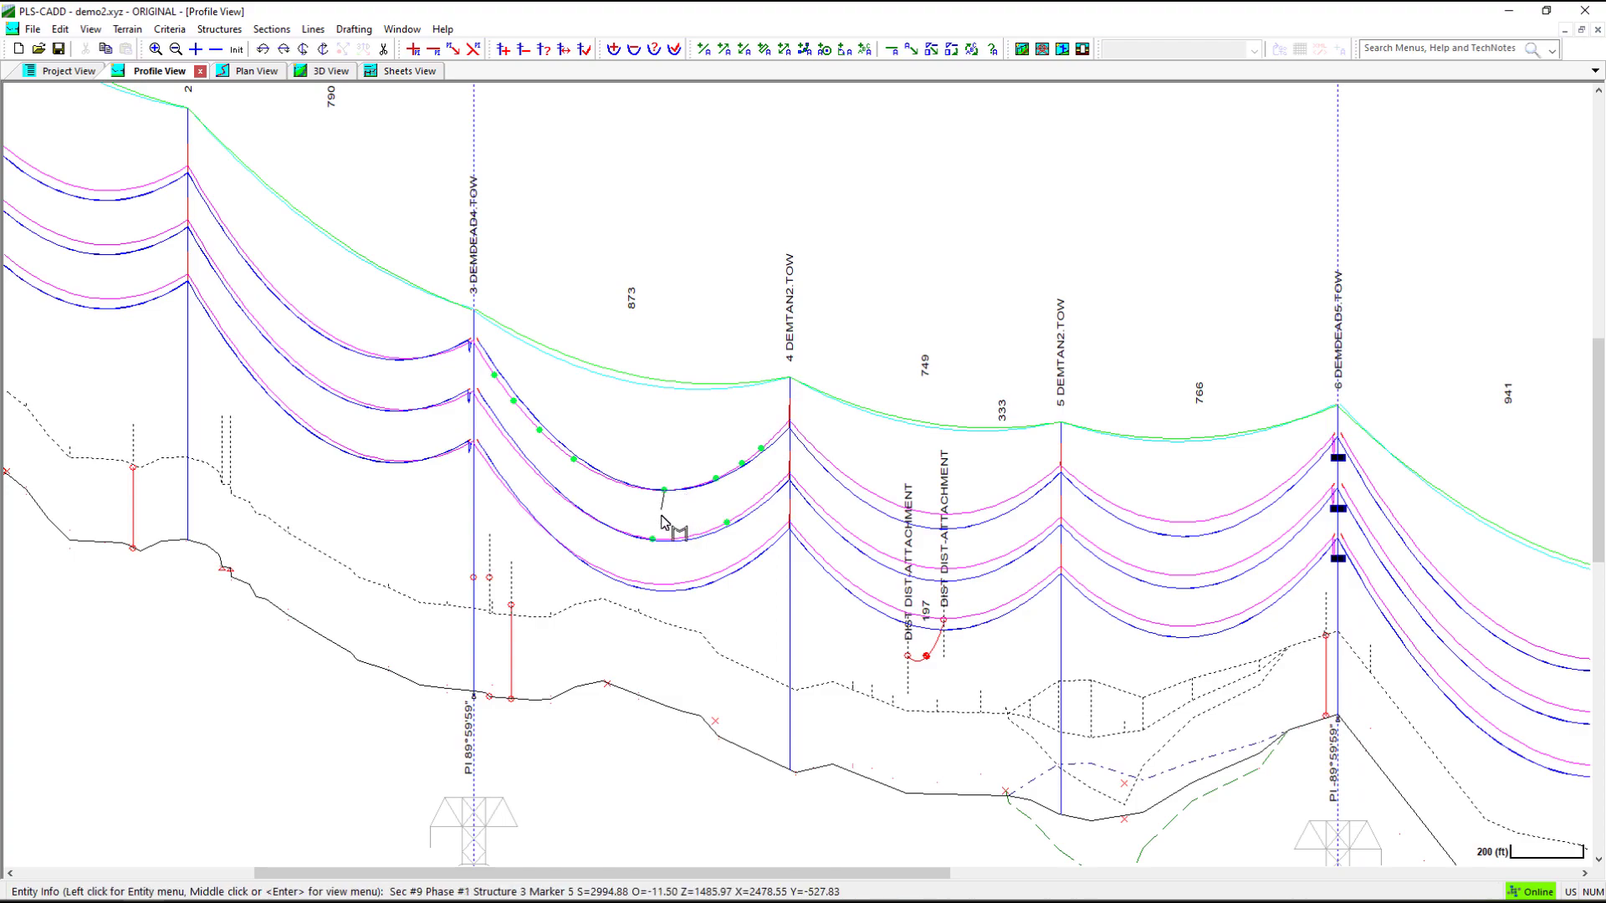
- Delete a green marker ball from the middle wire
click(661, 530)
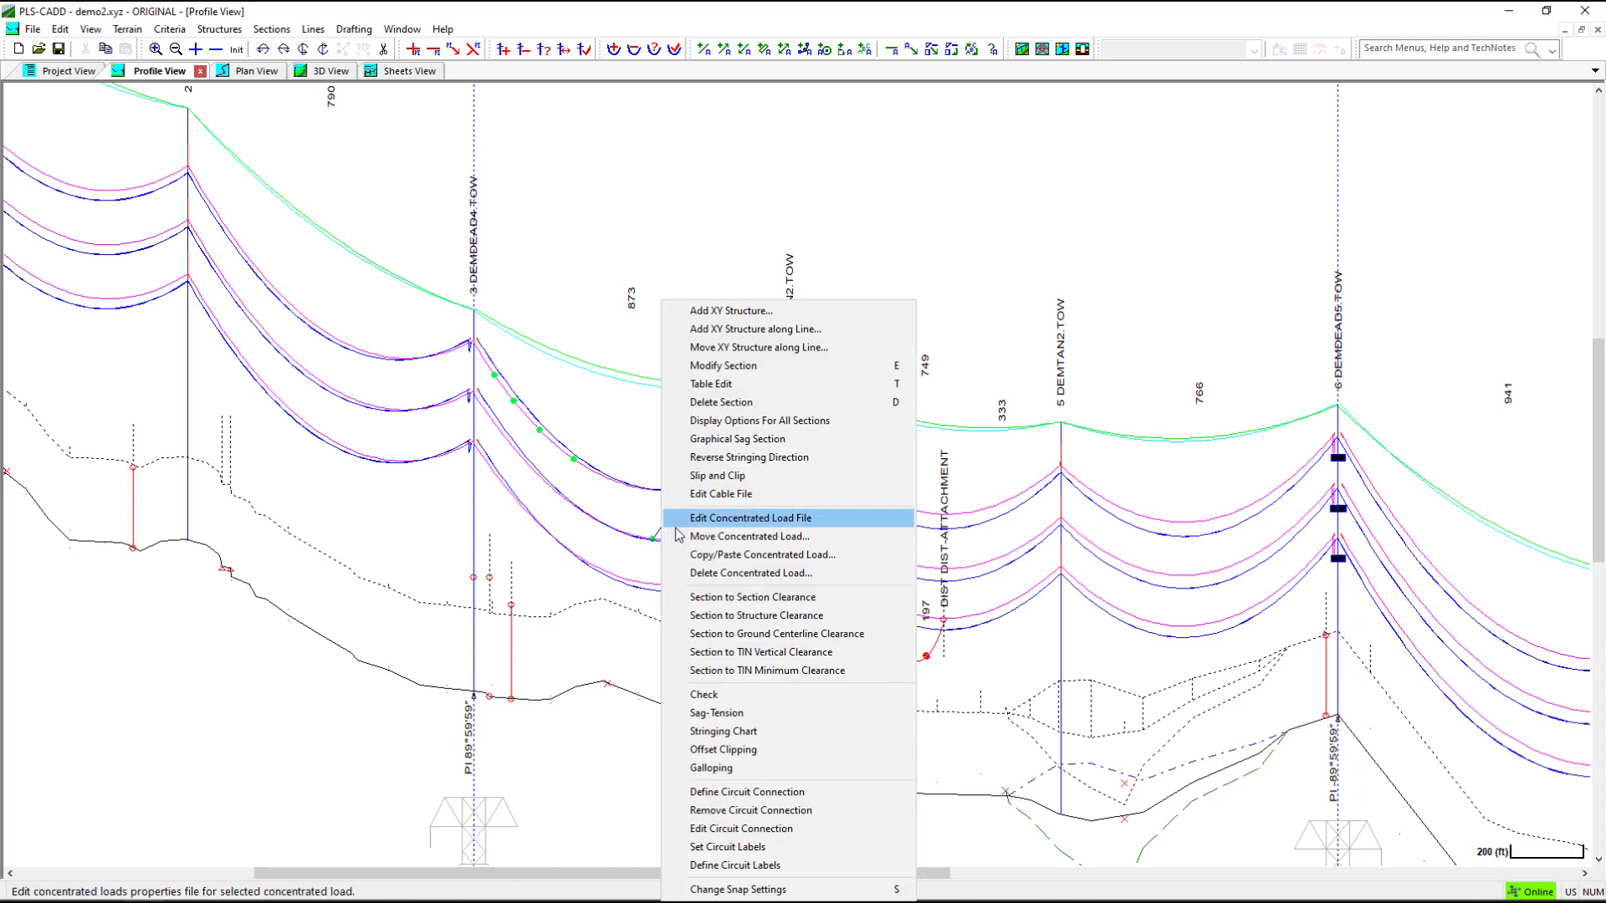
click(724, 575)
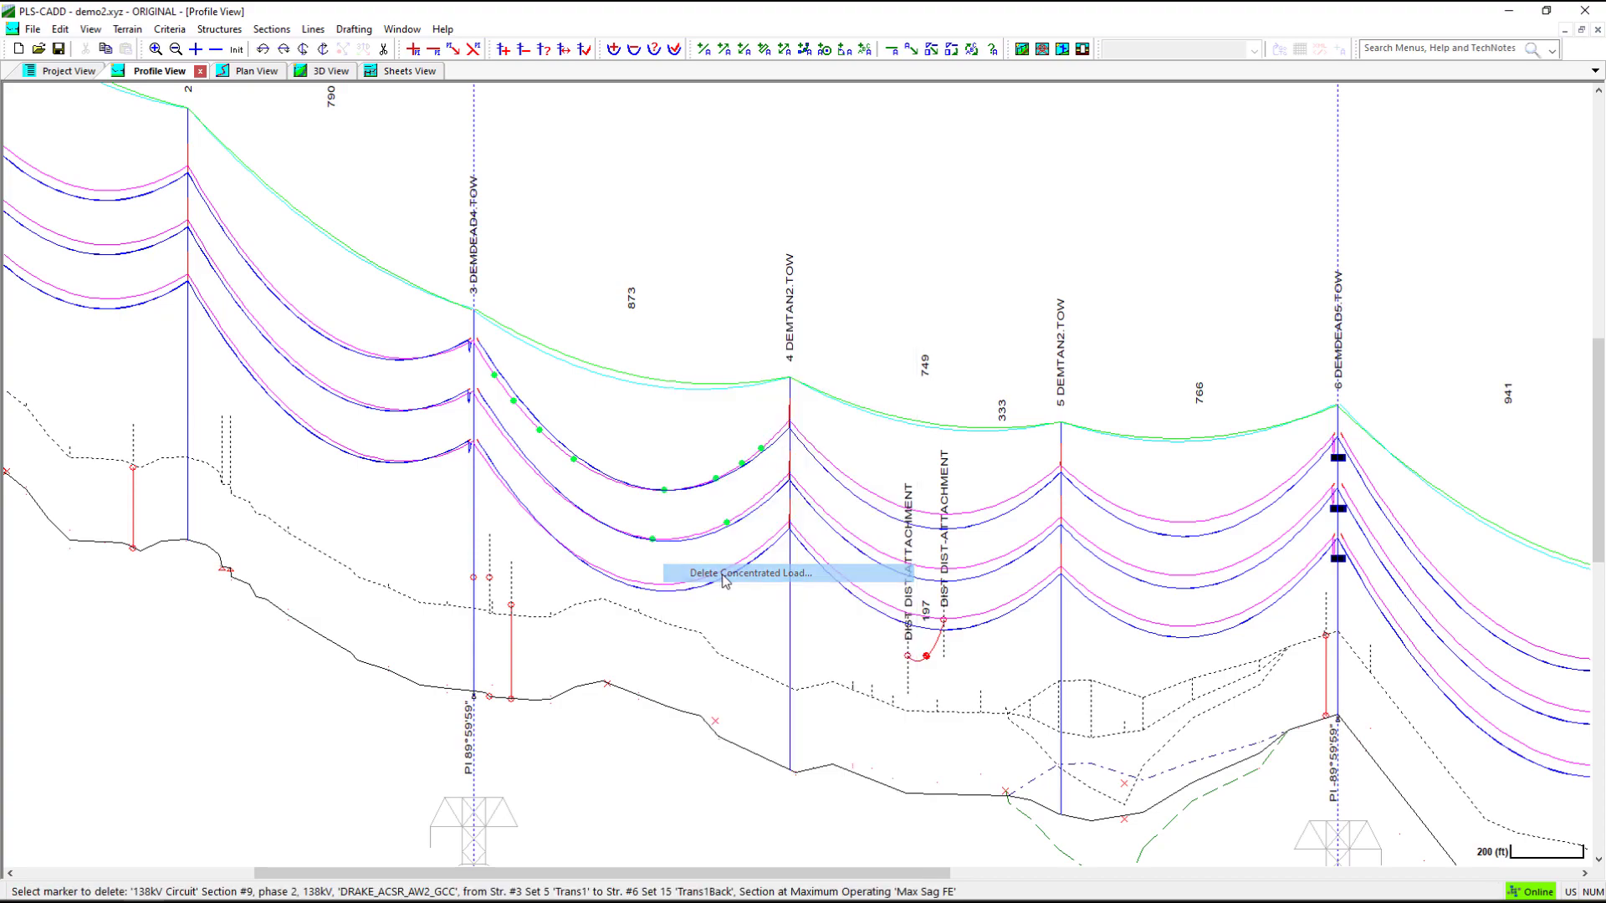
click(701, 521)
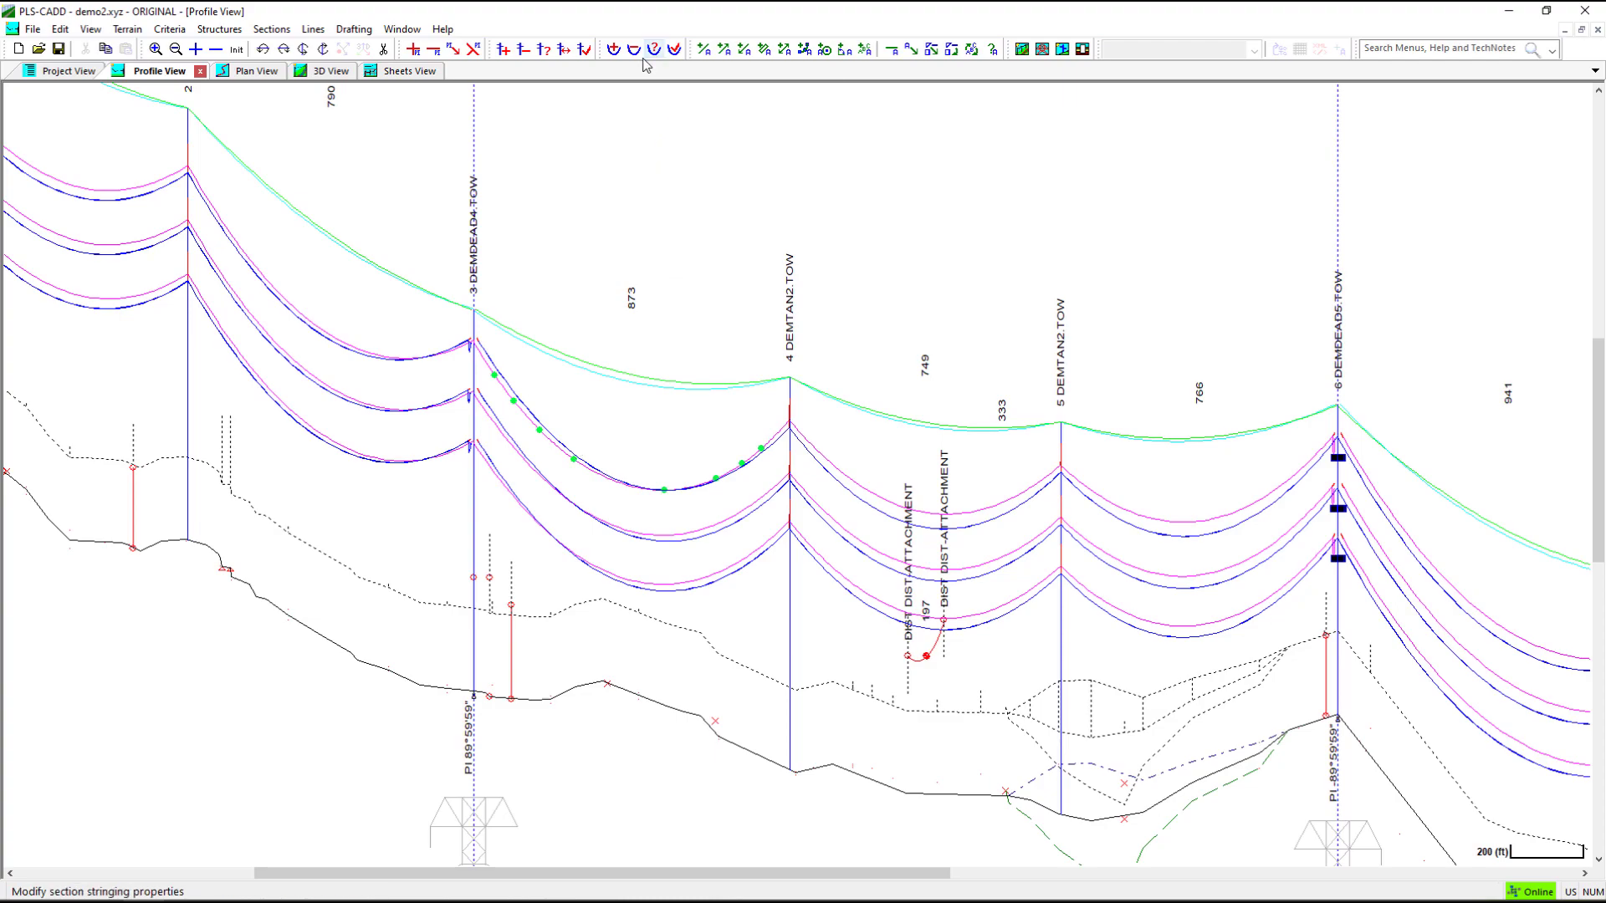
- Open Section Modify for section 9 (structures 3–6) and show its span-specific wire lengths and concentrated loads
click(266, 32)
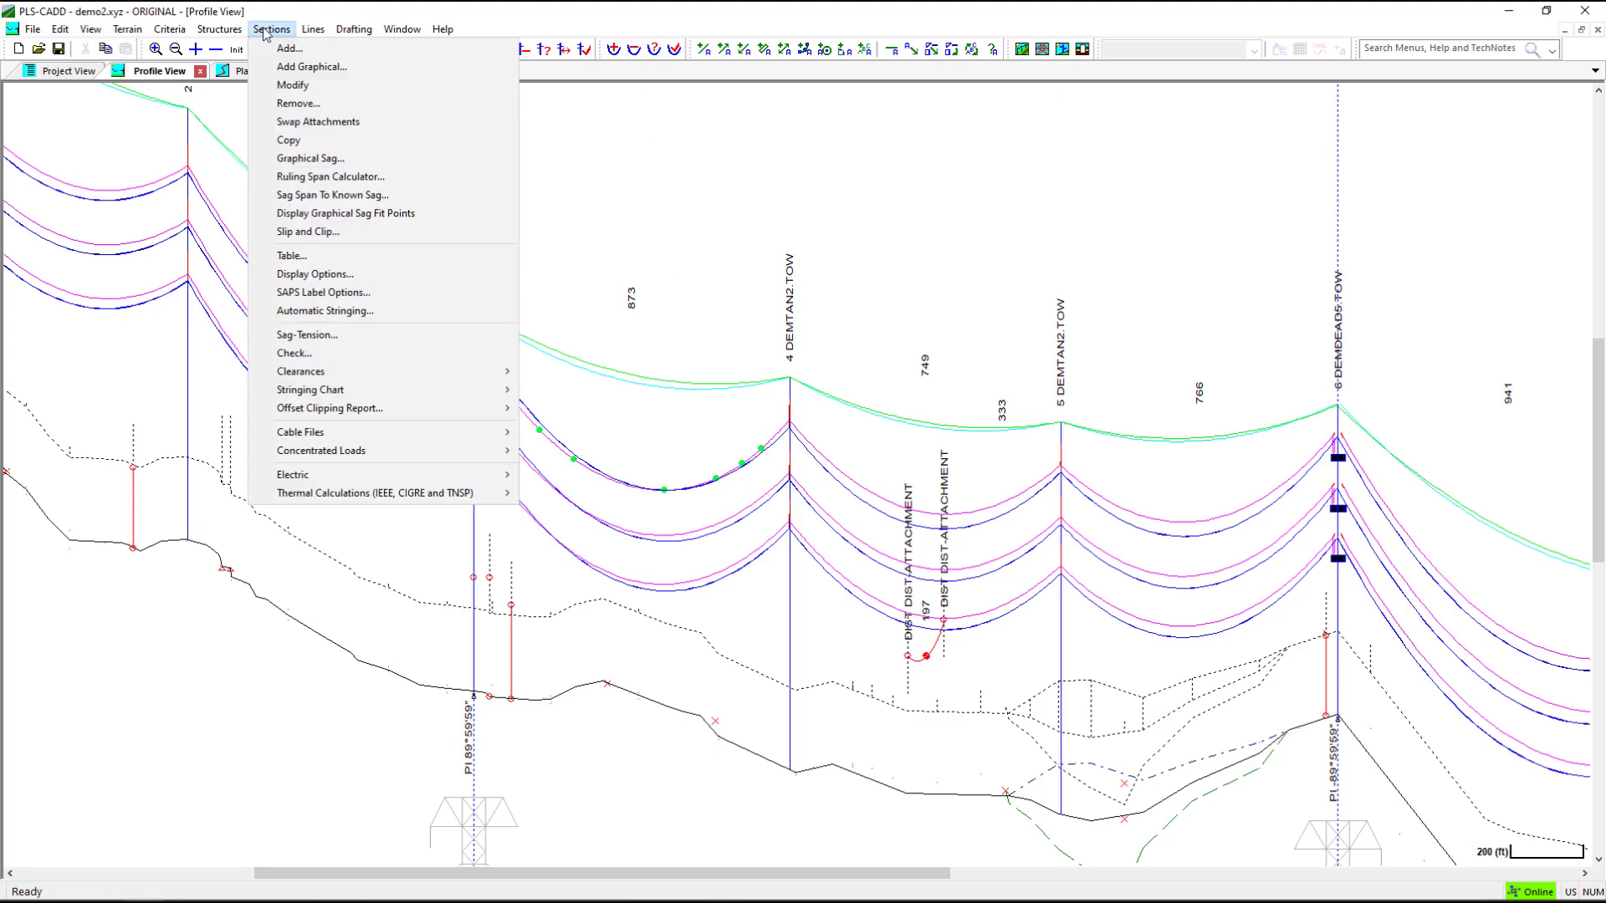
click(294, 86)
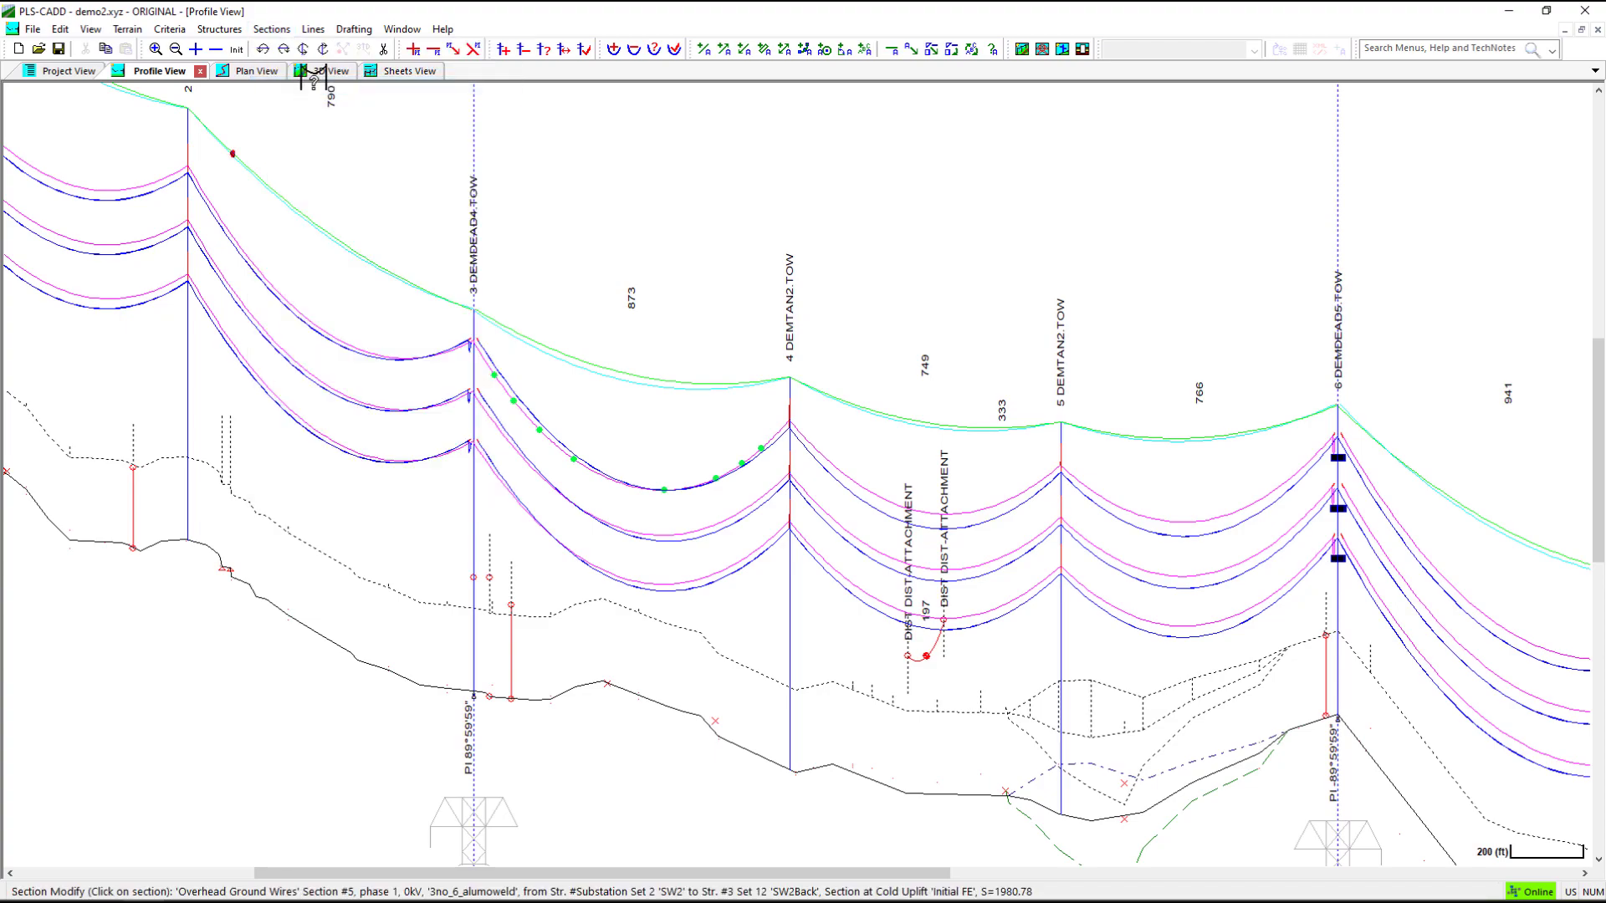
click(565, 435)
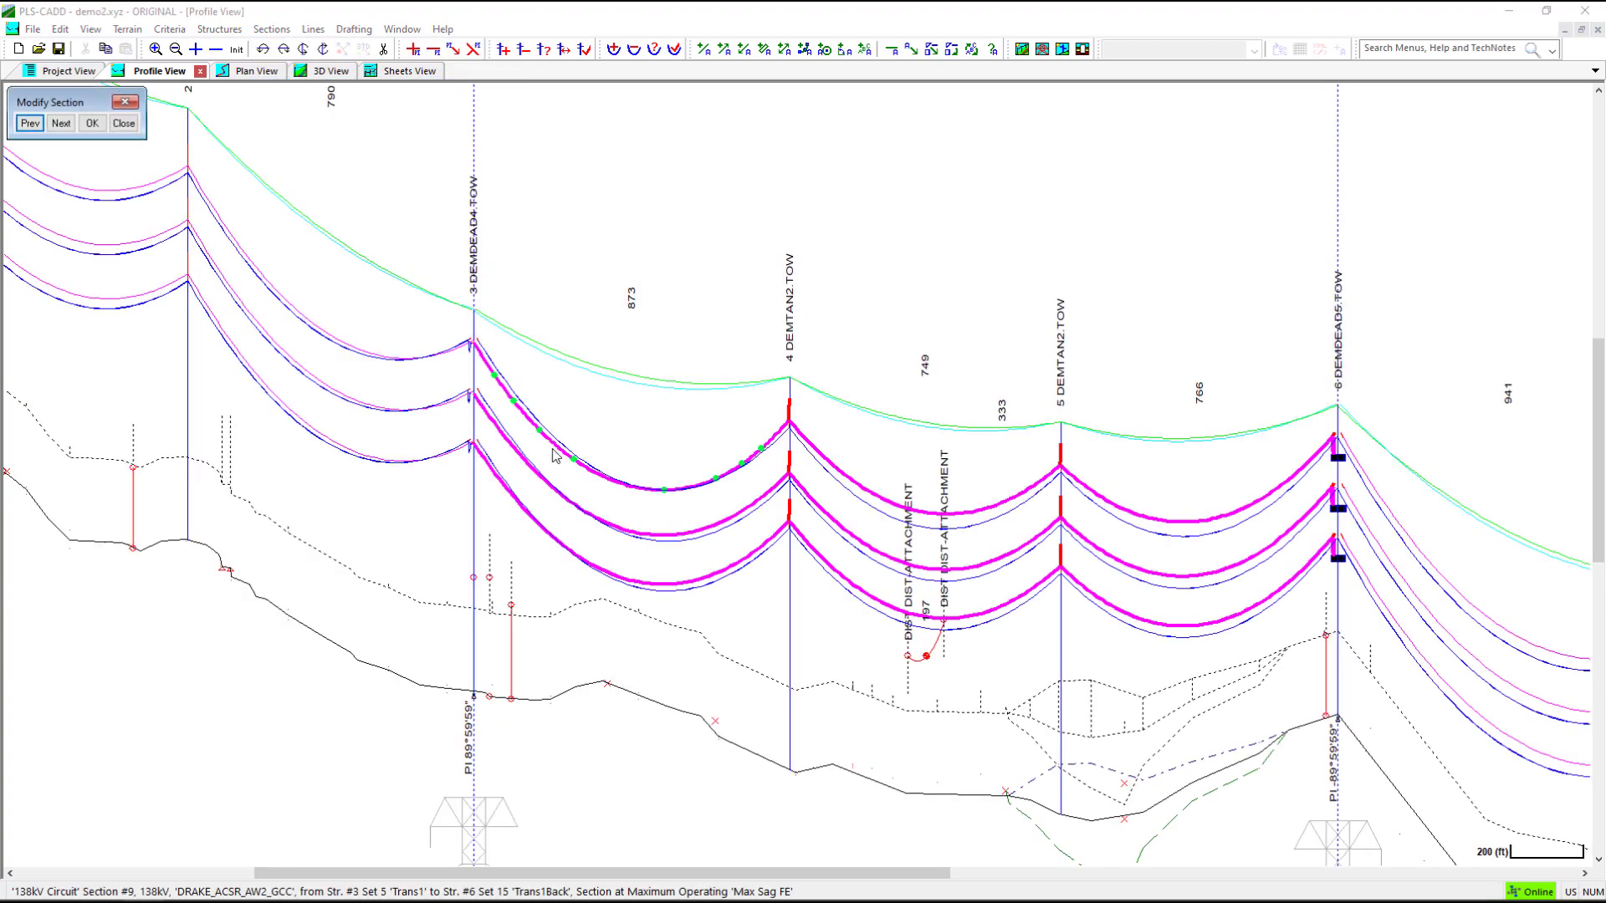
click(93, 124)
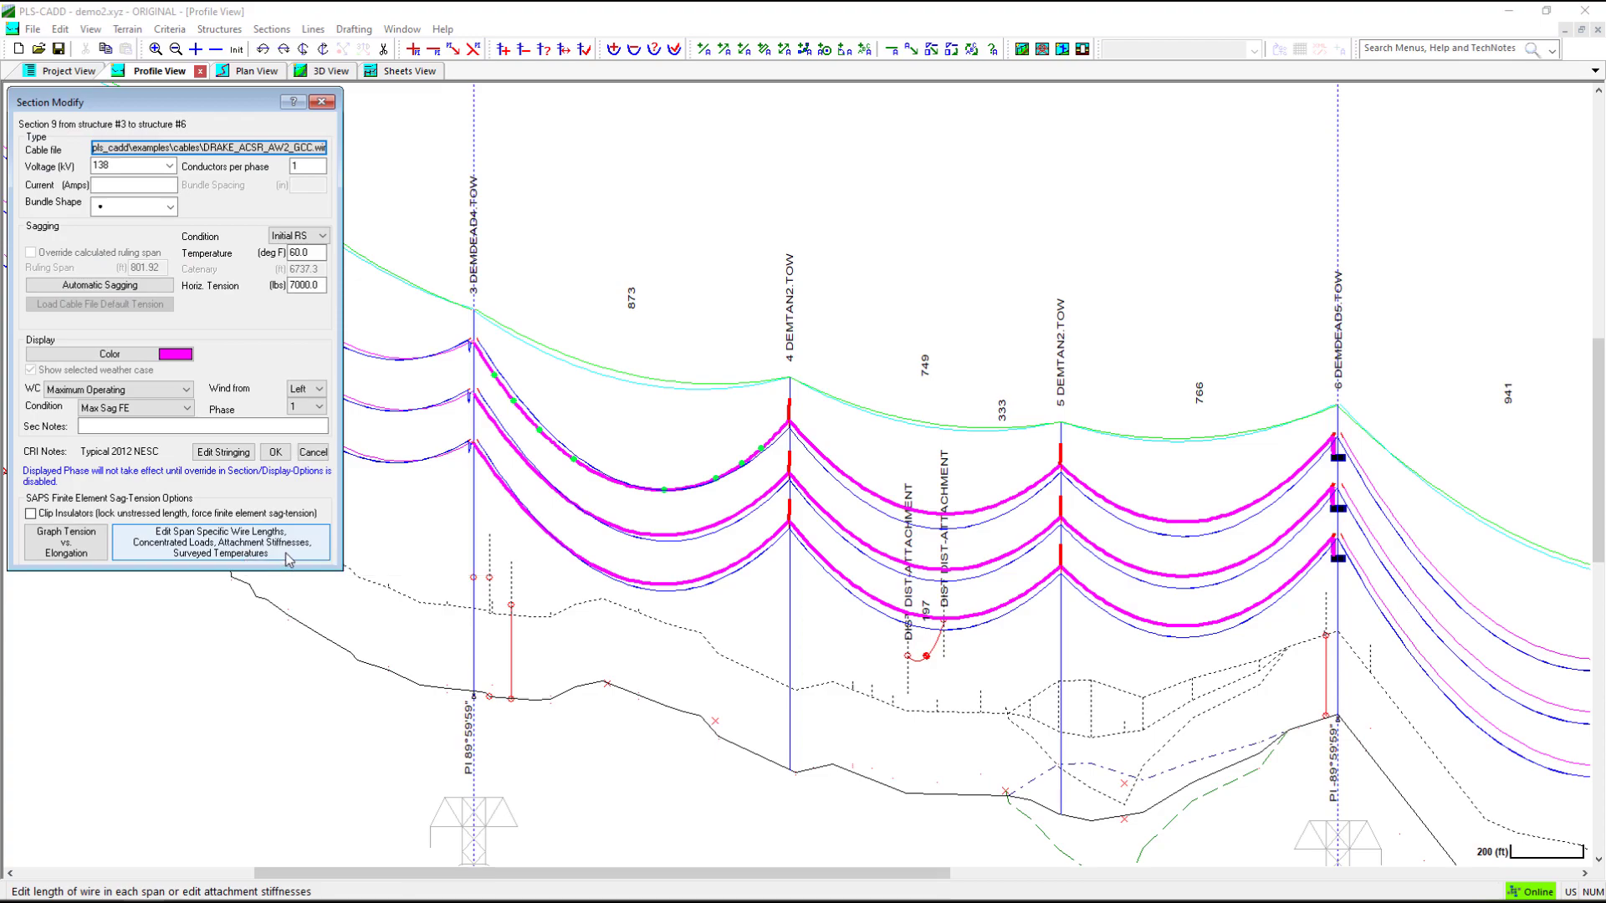
click(288, 556)
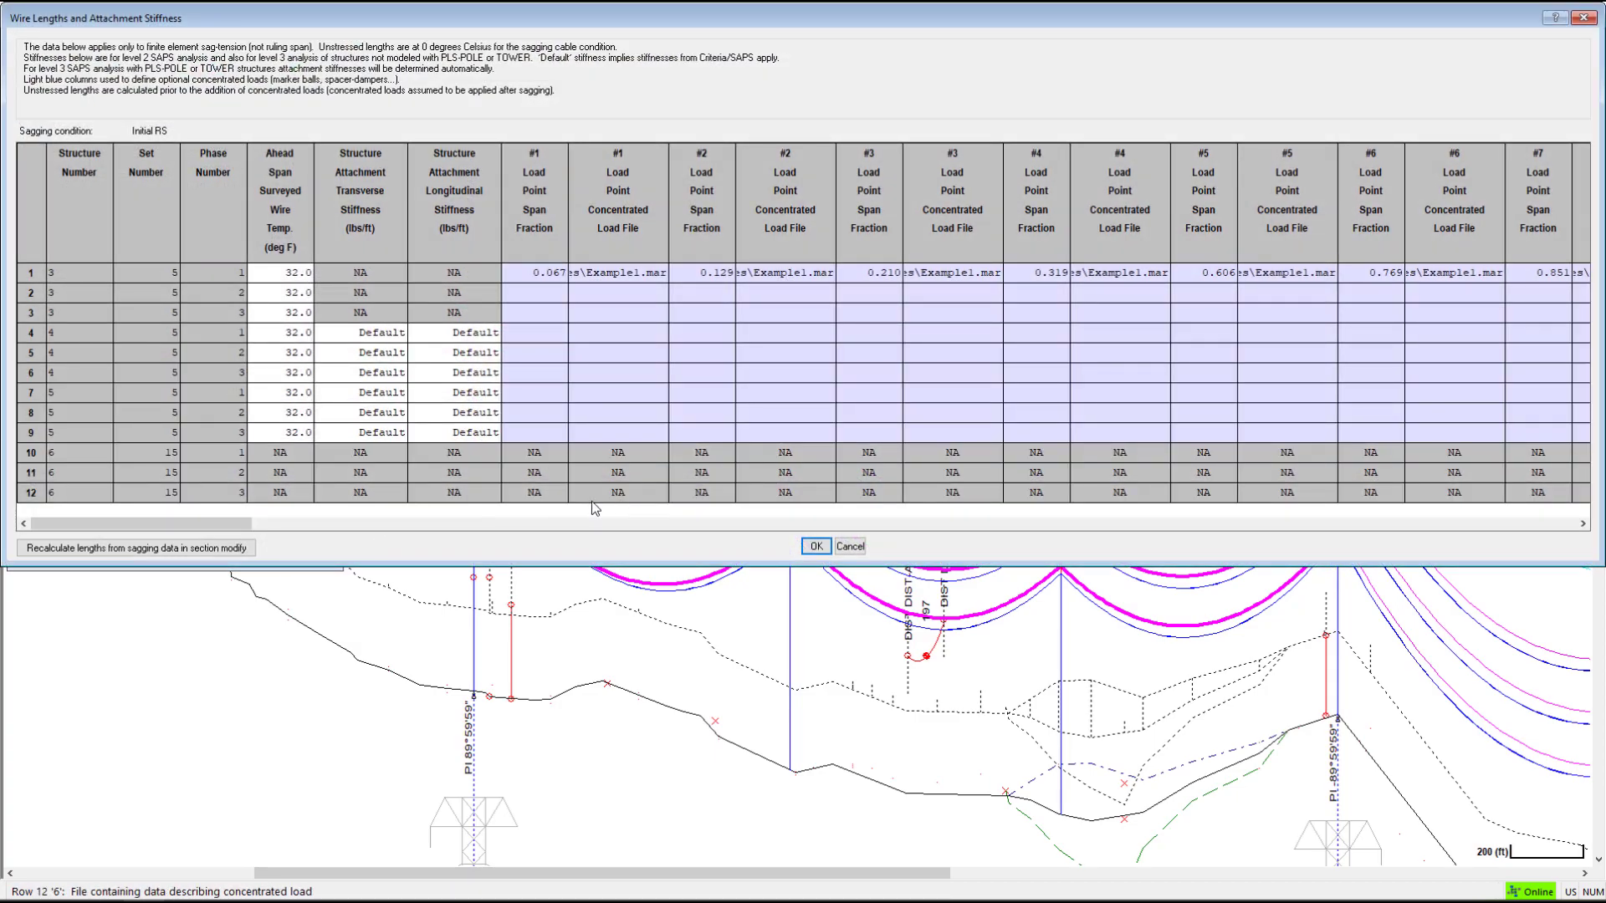
- Set load point 1's span fraction to 0.1 and assign it the Example1.mar marker ball file
drag(227, 525, 282, 530)
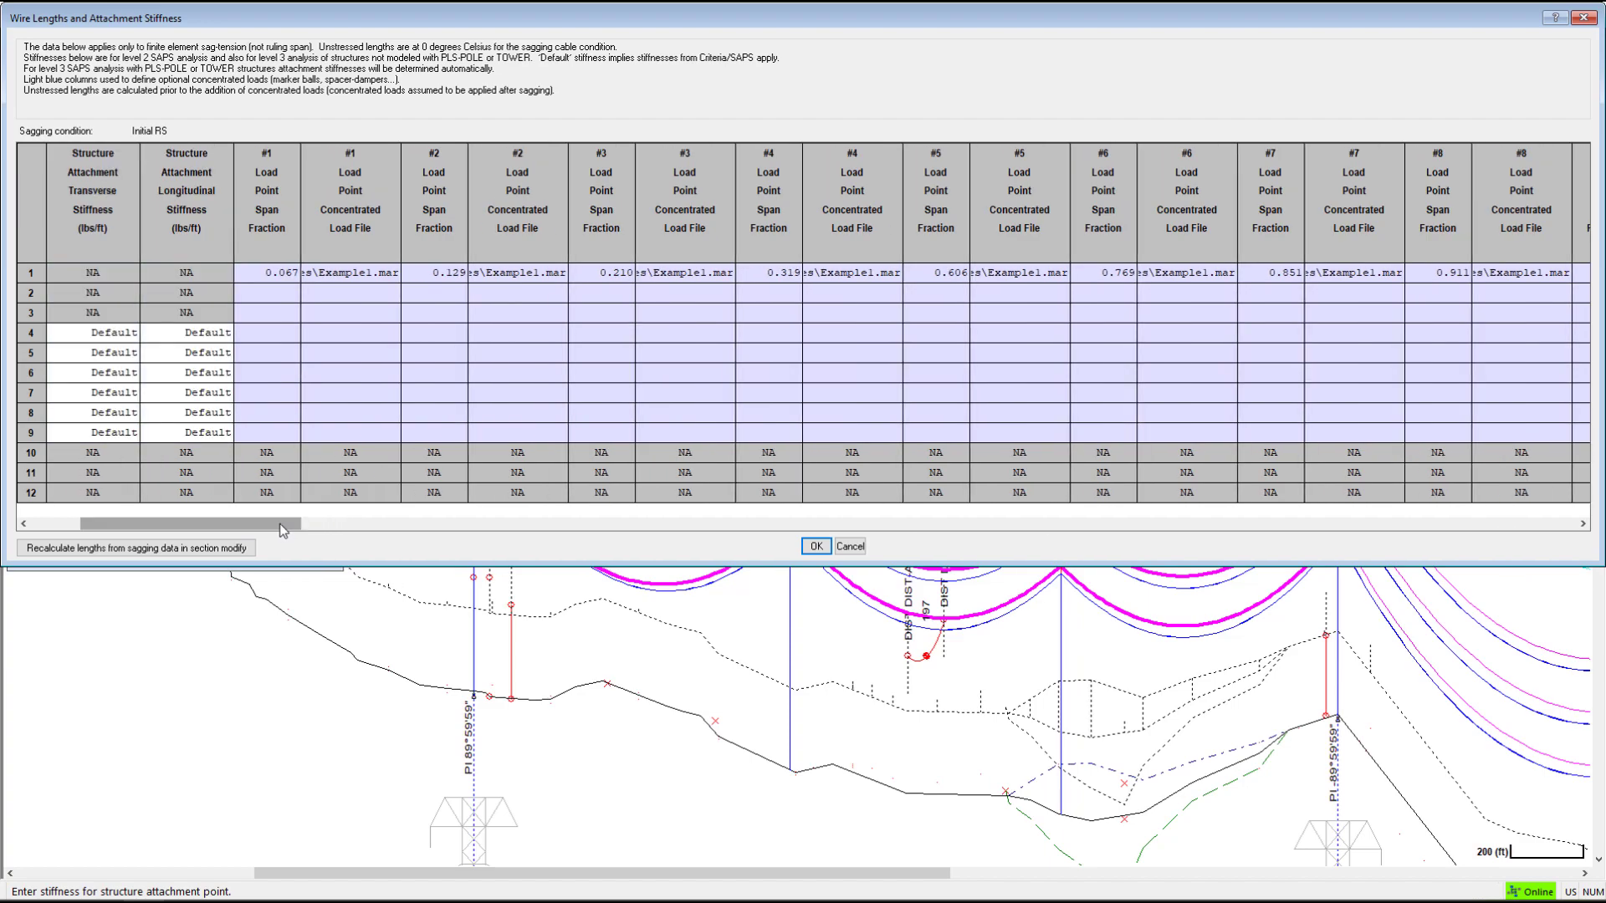
double_click(269, 273)
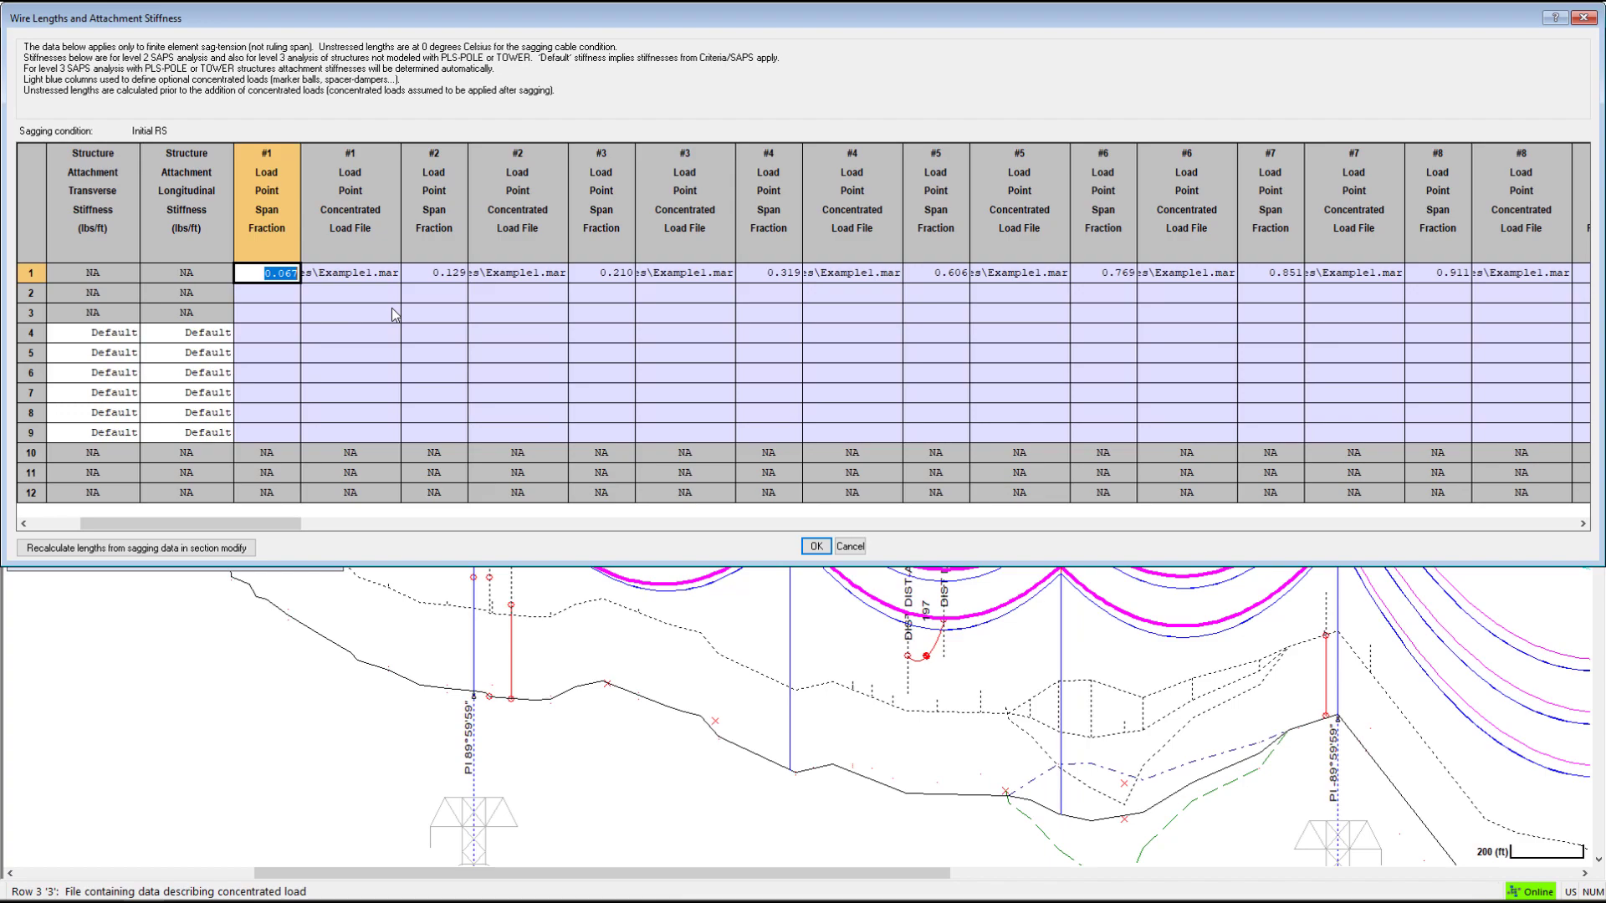
text(.9)
text(1)
key(Tab)
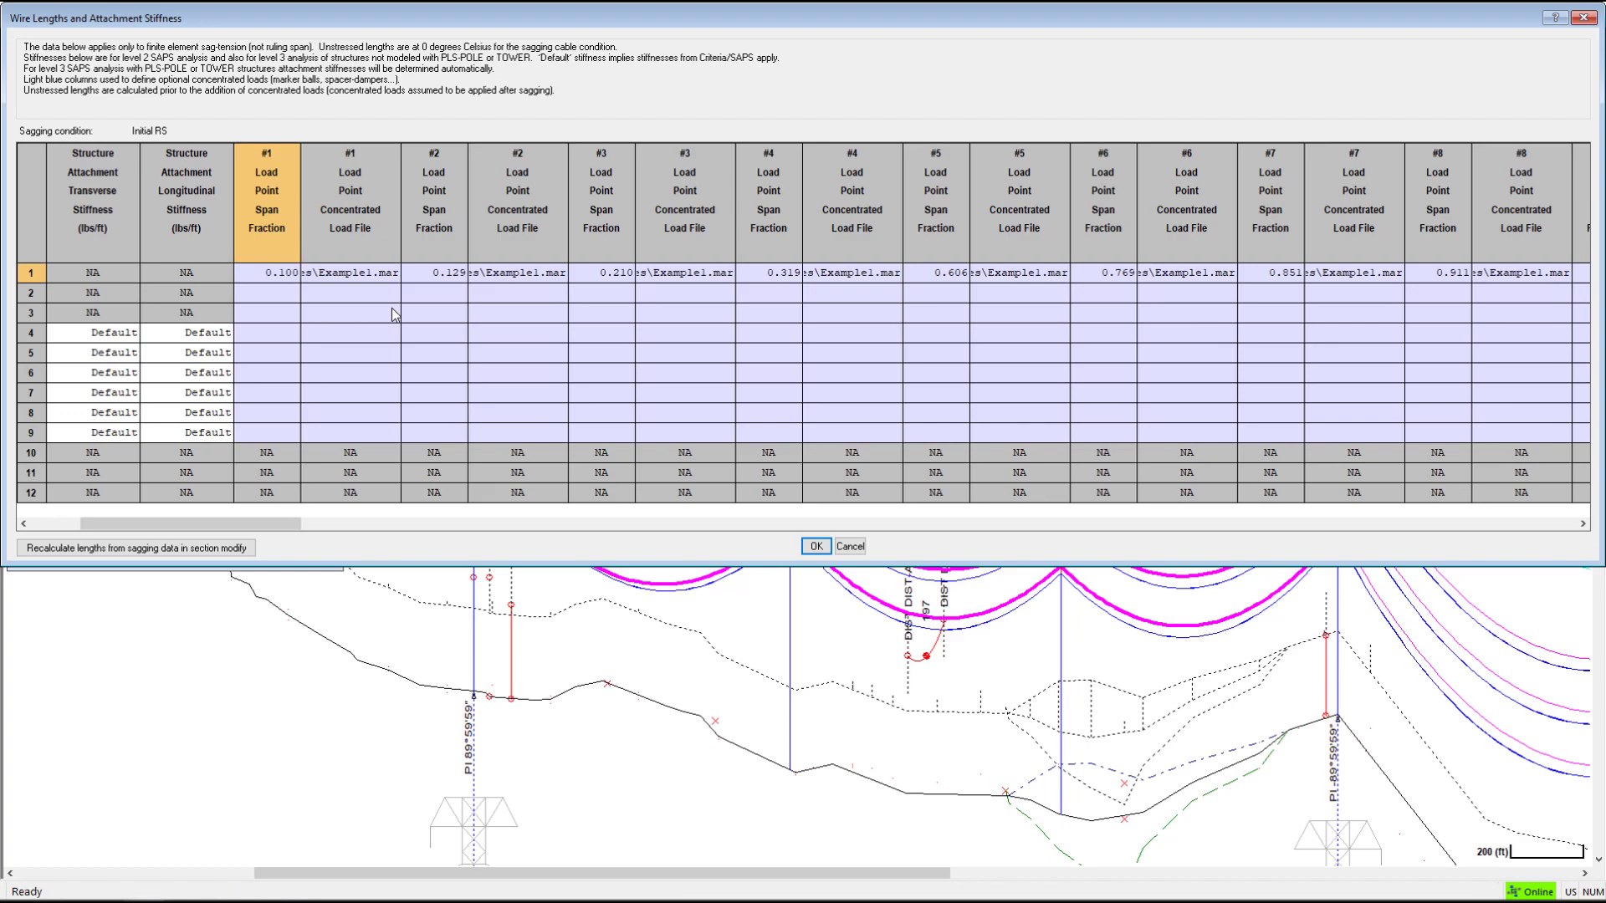
click(368, 276)
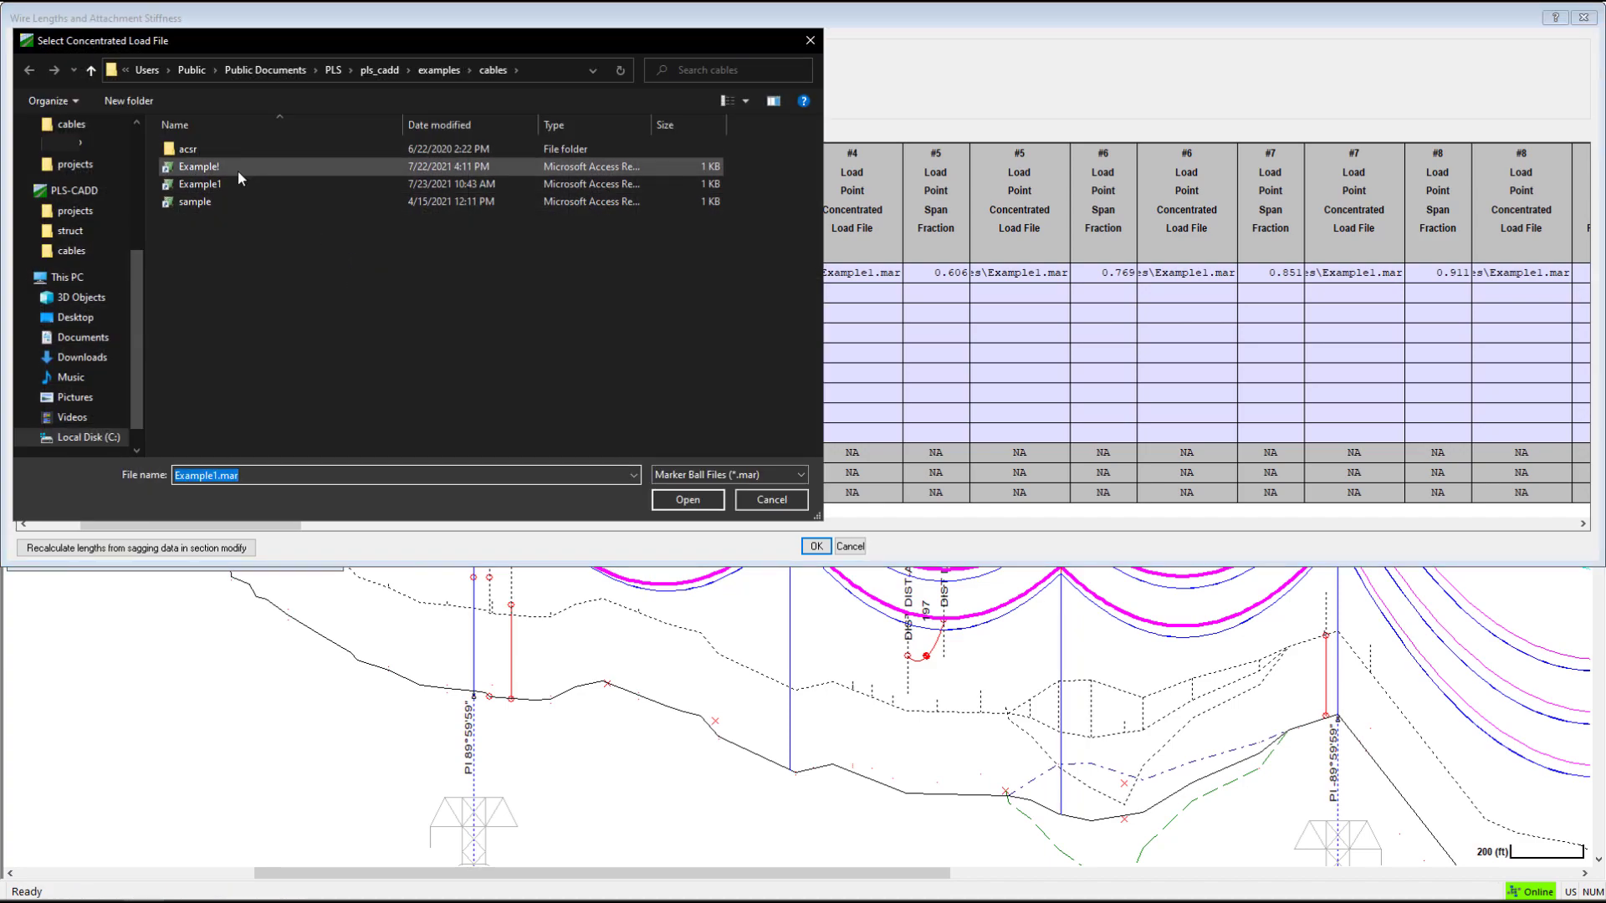
click(209, 183)
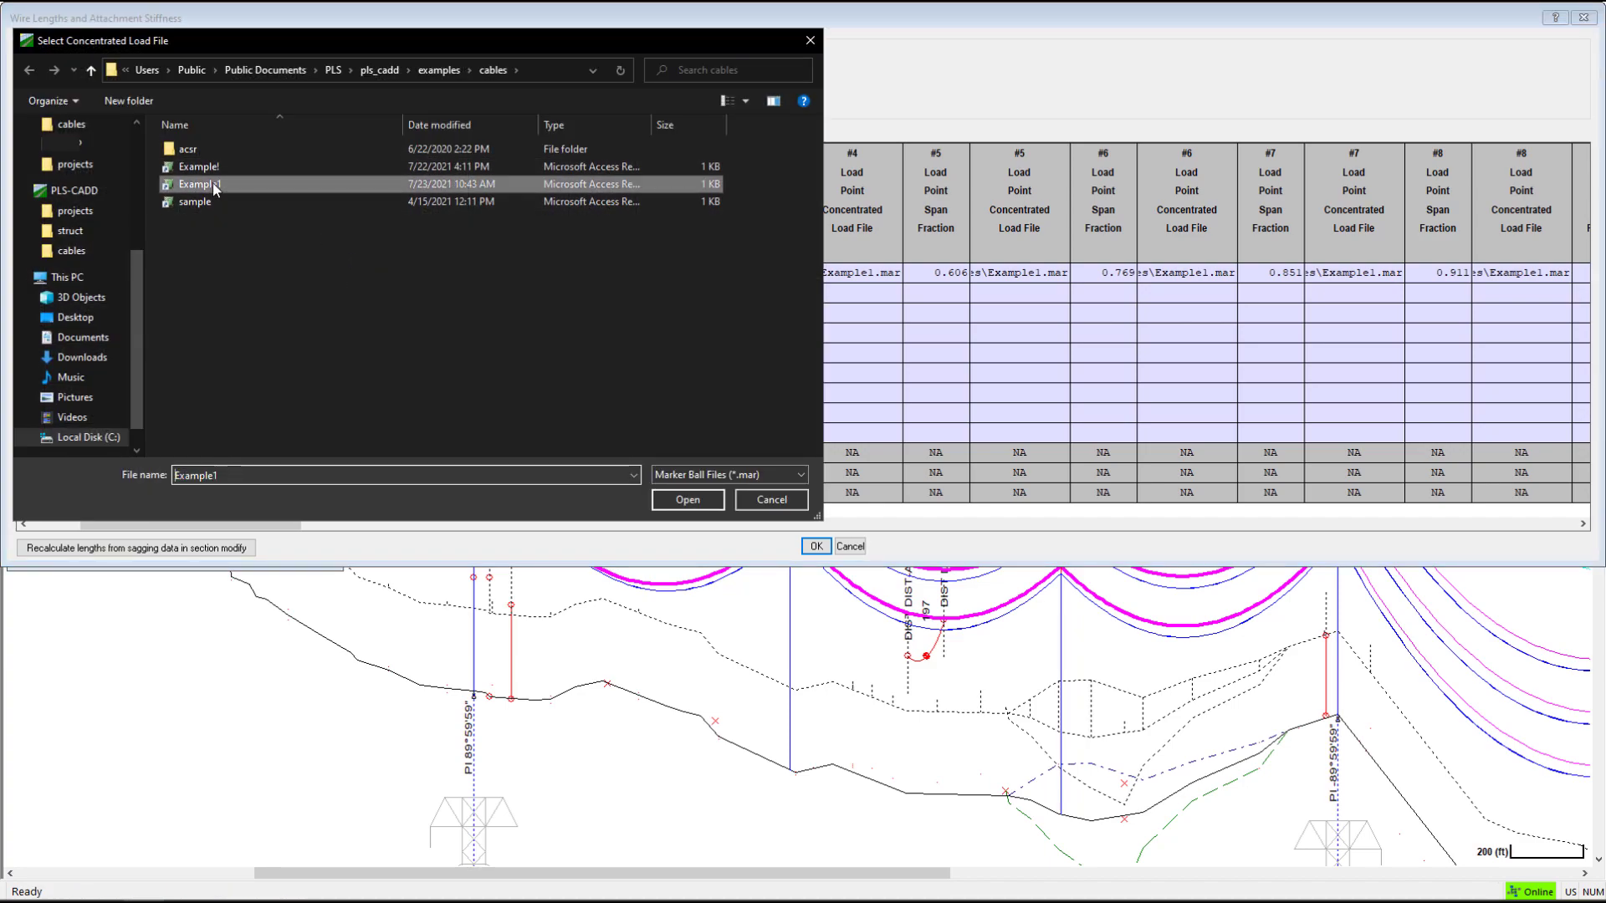
click(670, 501)
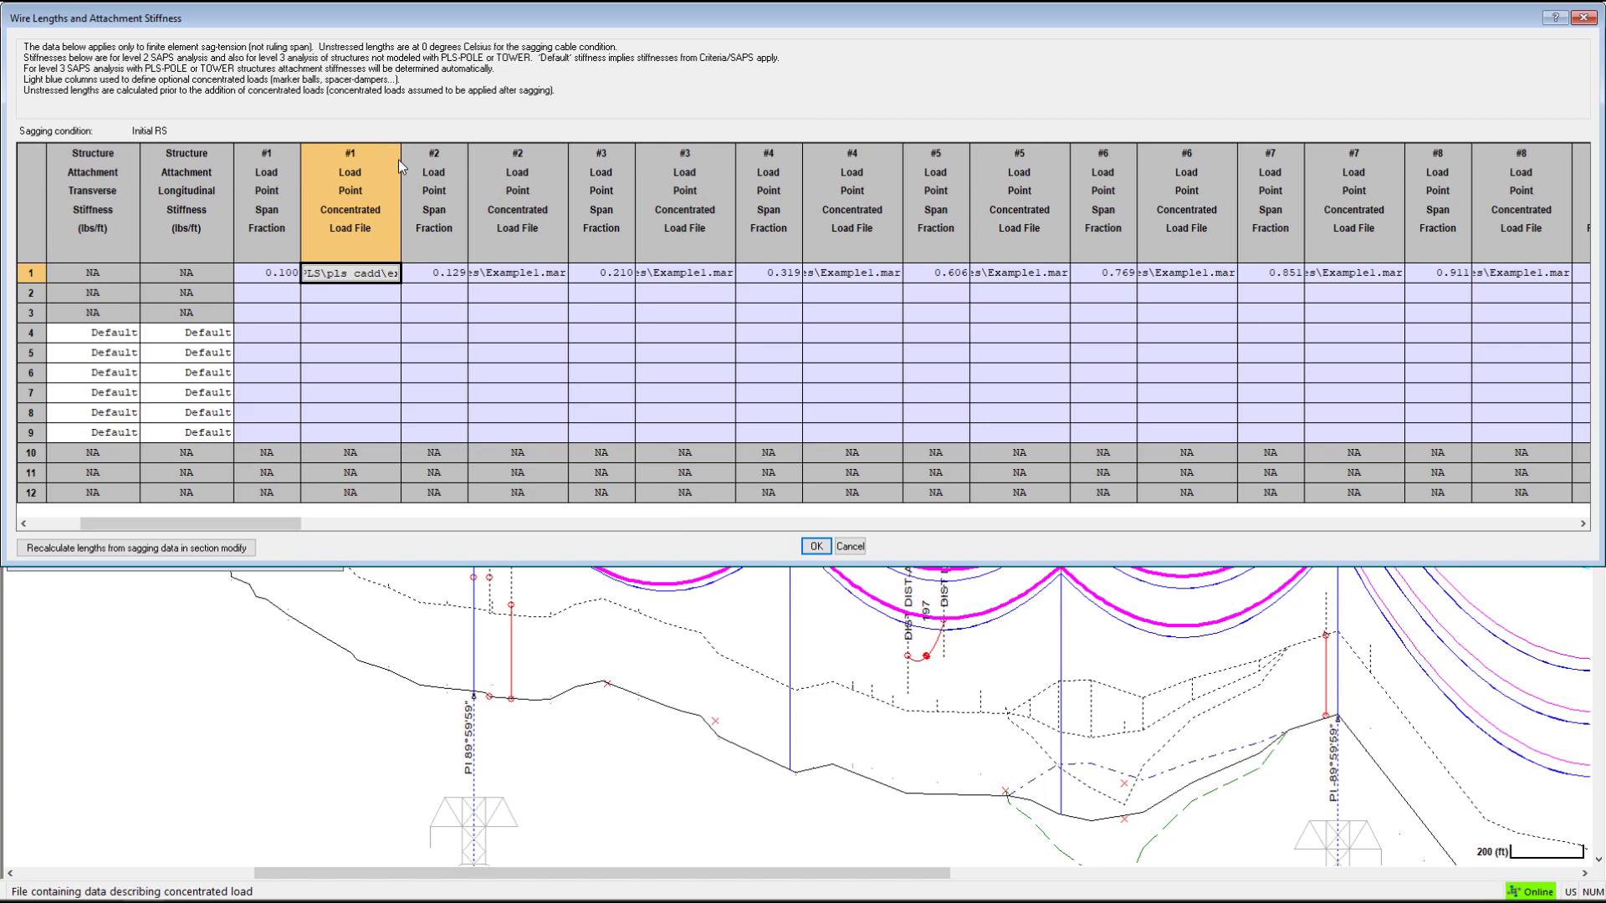
- Set span fractions 0.2, 0.3, 0.4, 0.5 and 0.6 for load points 2 through 6
click(450, 279)
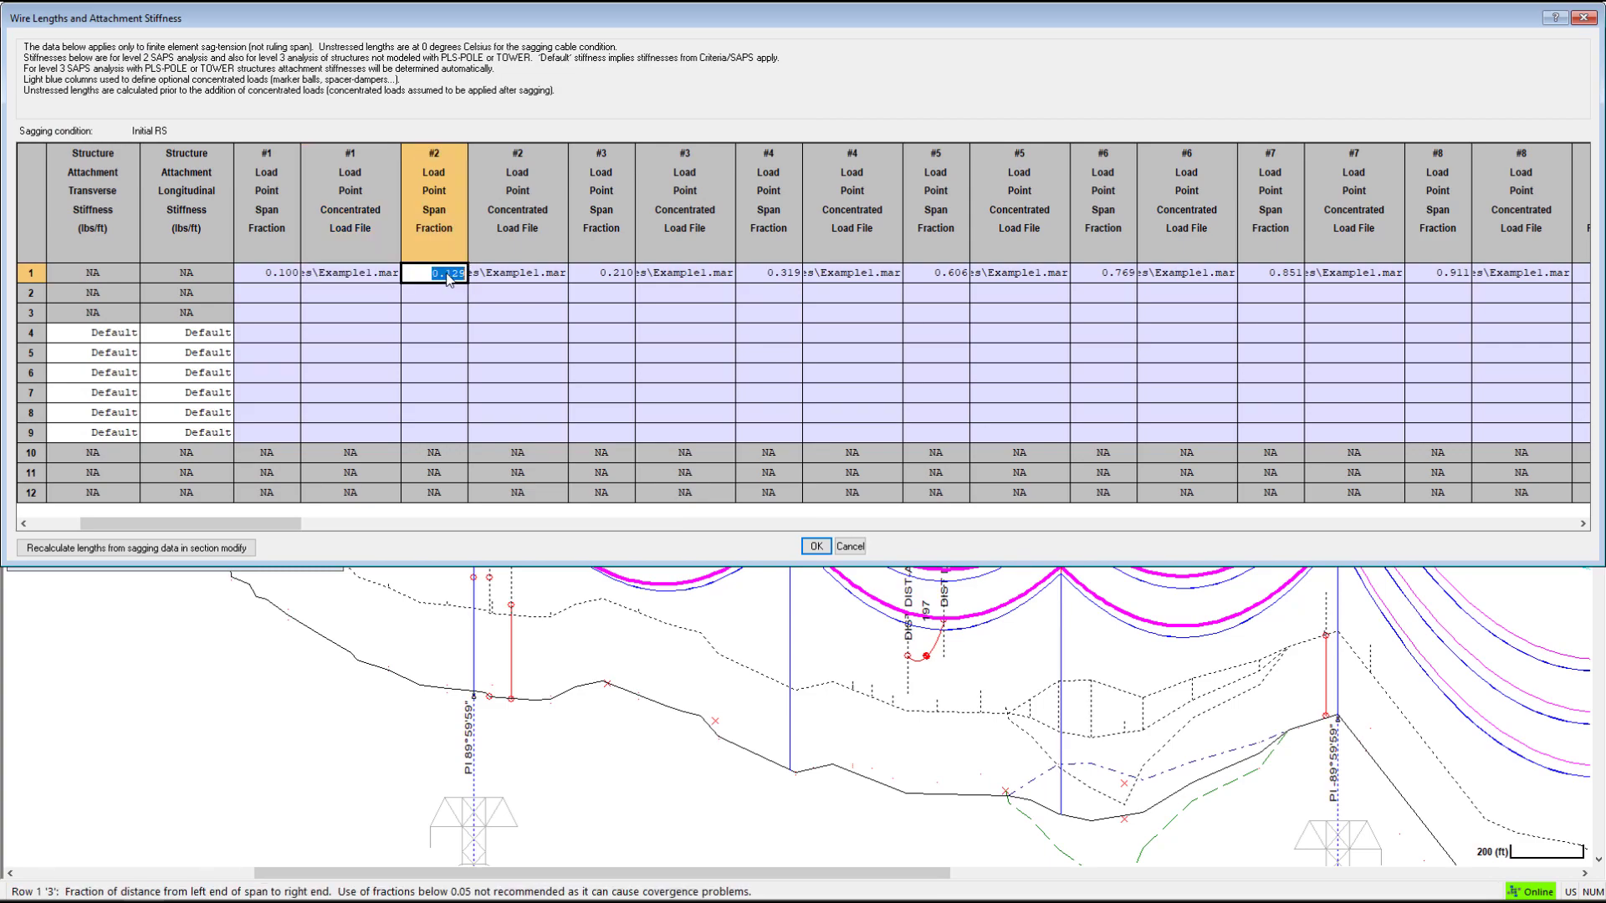
text(.2)
key(Tab)
key(Tab)
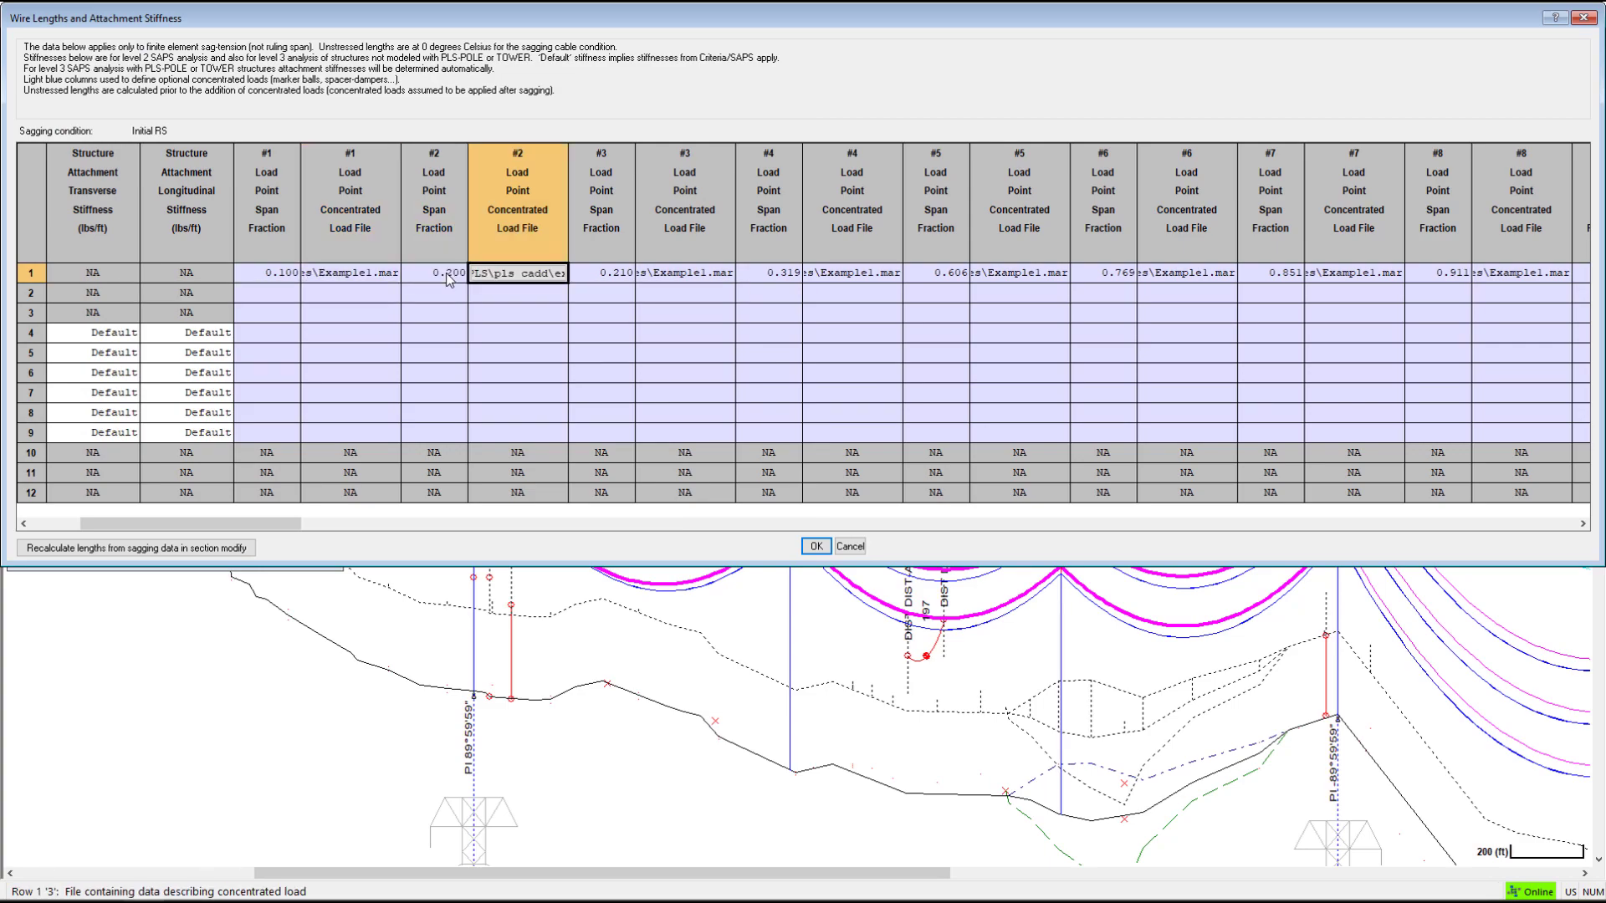
text(.3)
key(Tab)
key(Tab)
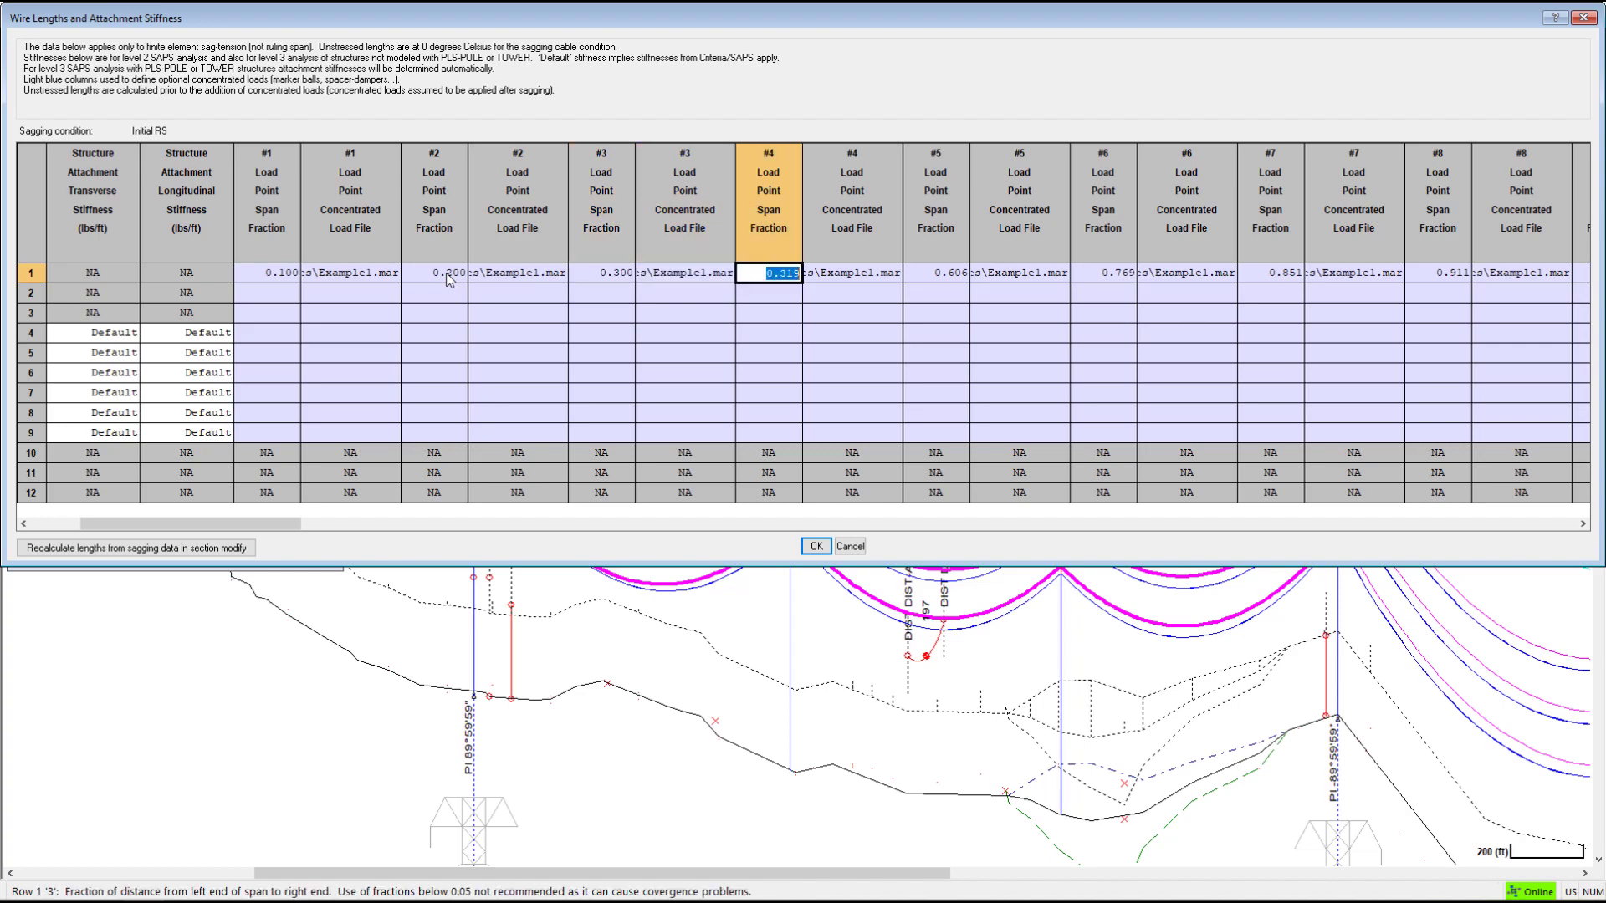
text(.4)
key(Tab)
key(Tab)
text(.)
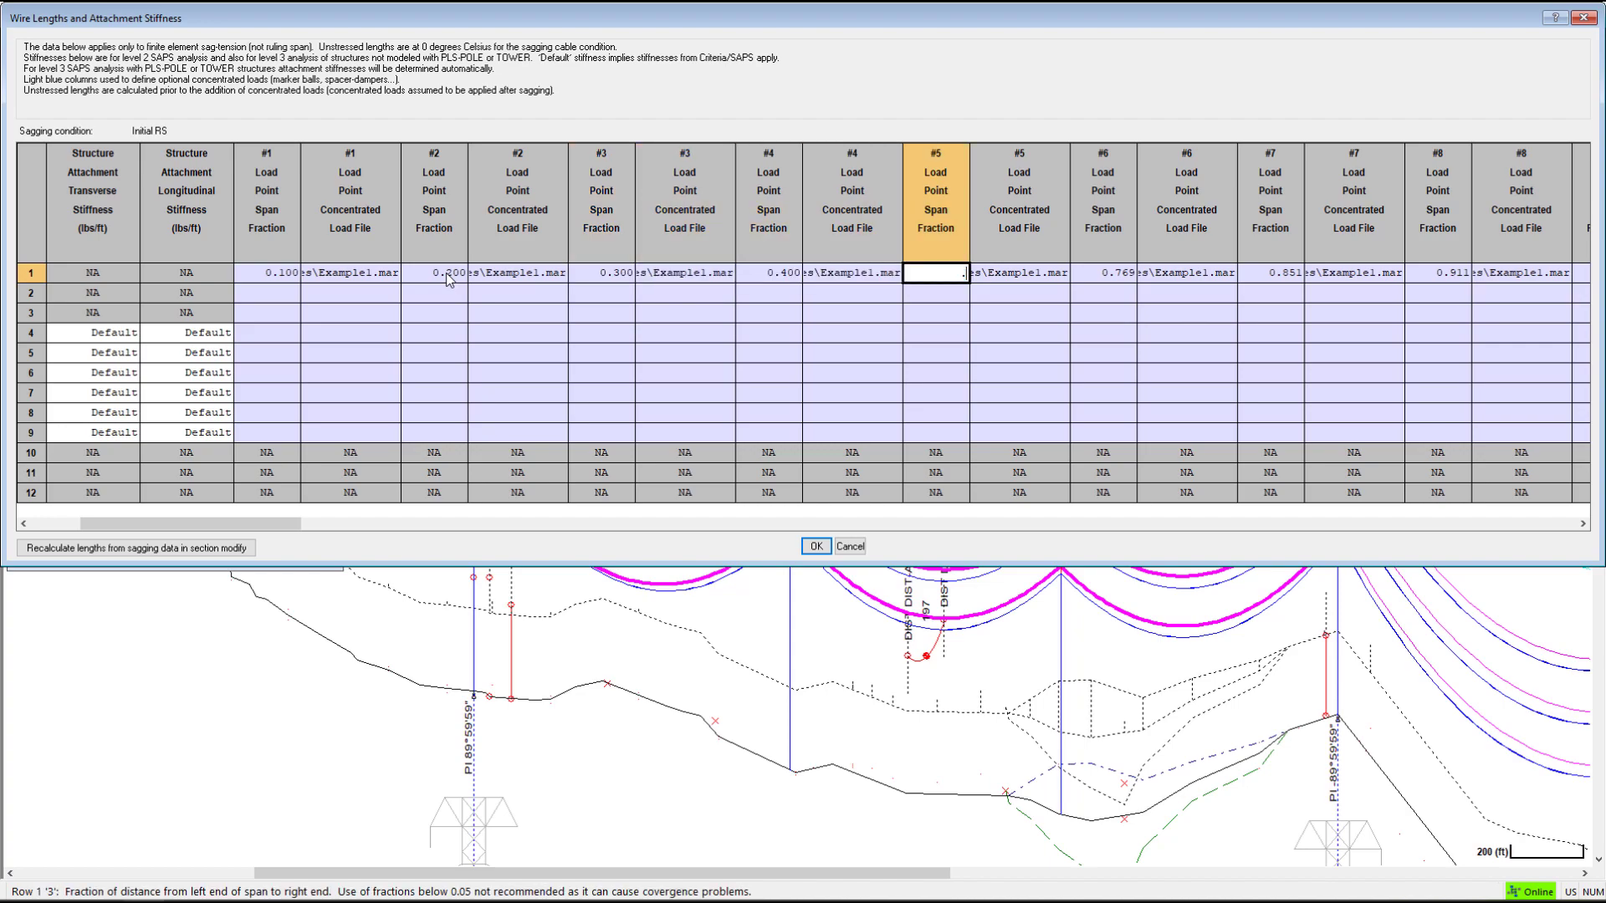
text(5)
key(Tab)
key(Tab)
text(.)
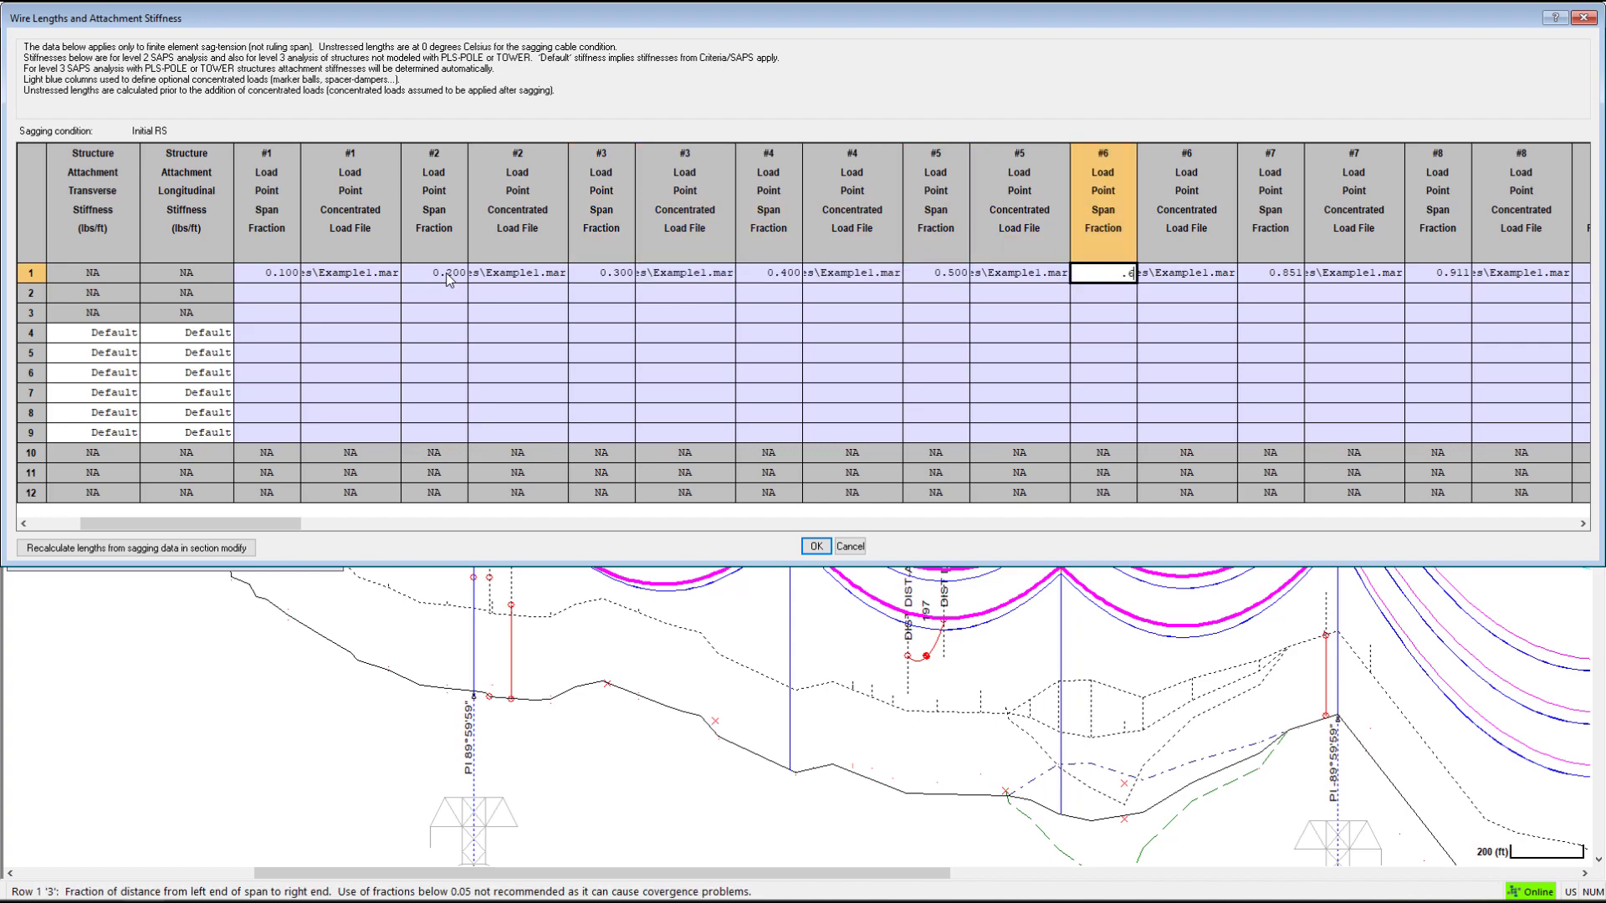
text(6)
- Accept the new load point positions and apply the section modification
click(816, 546)
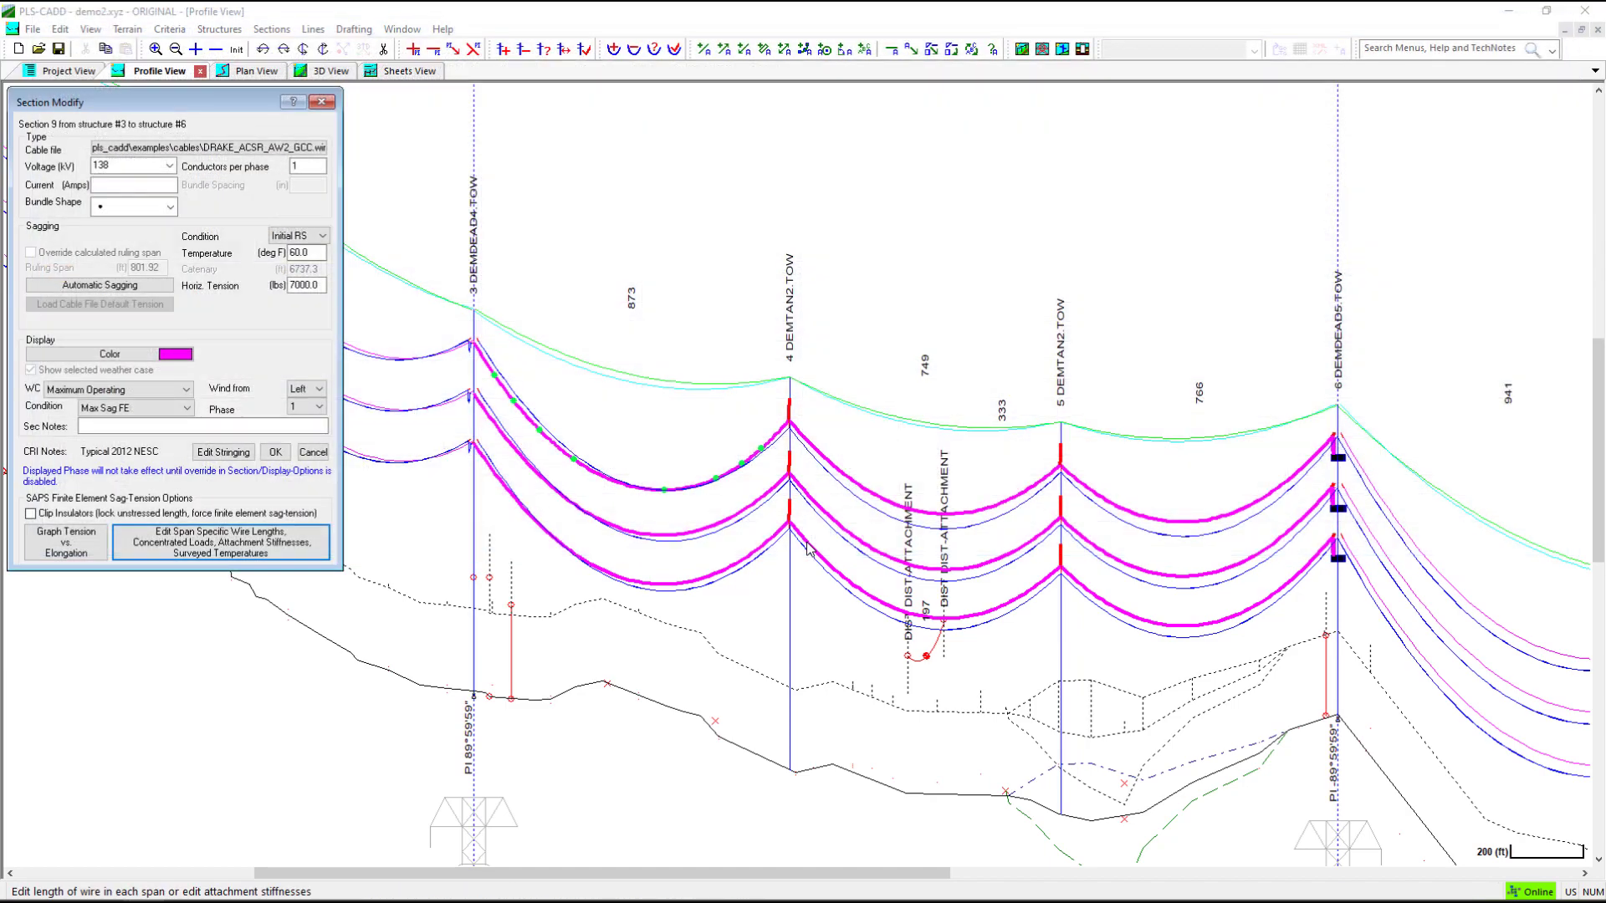
click(275, 452)
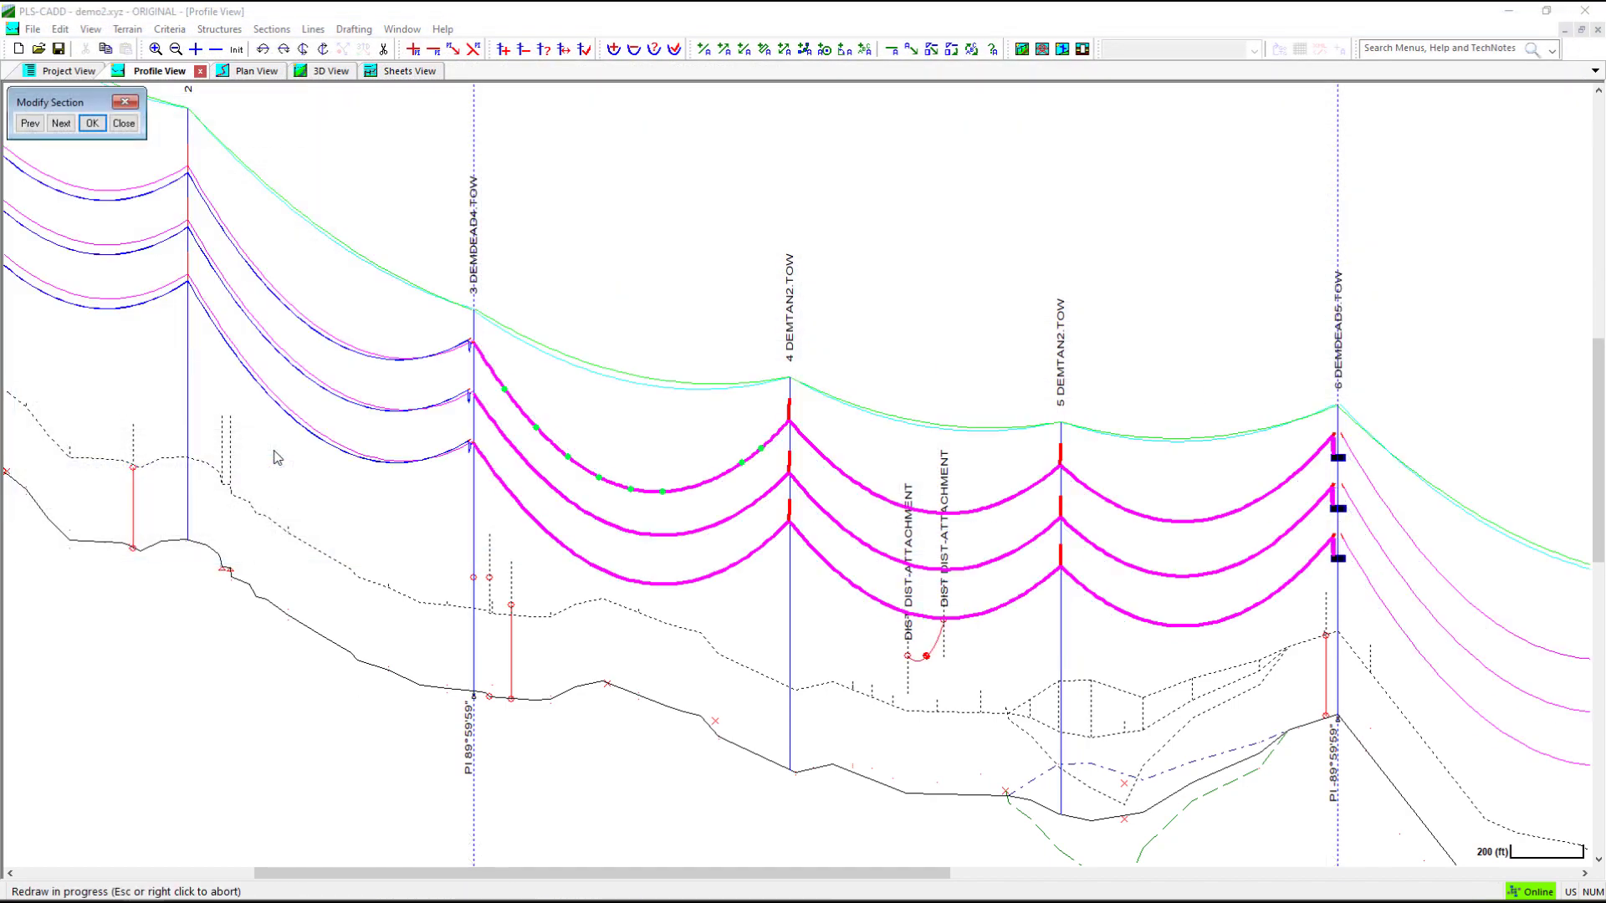
click(92, 123)
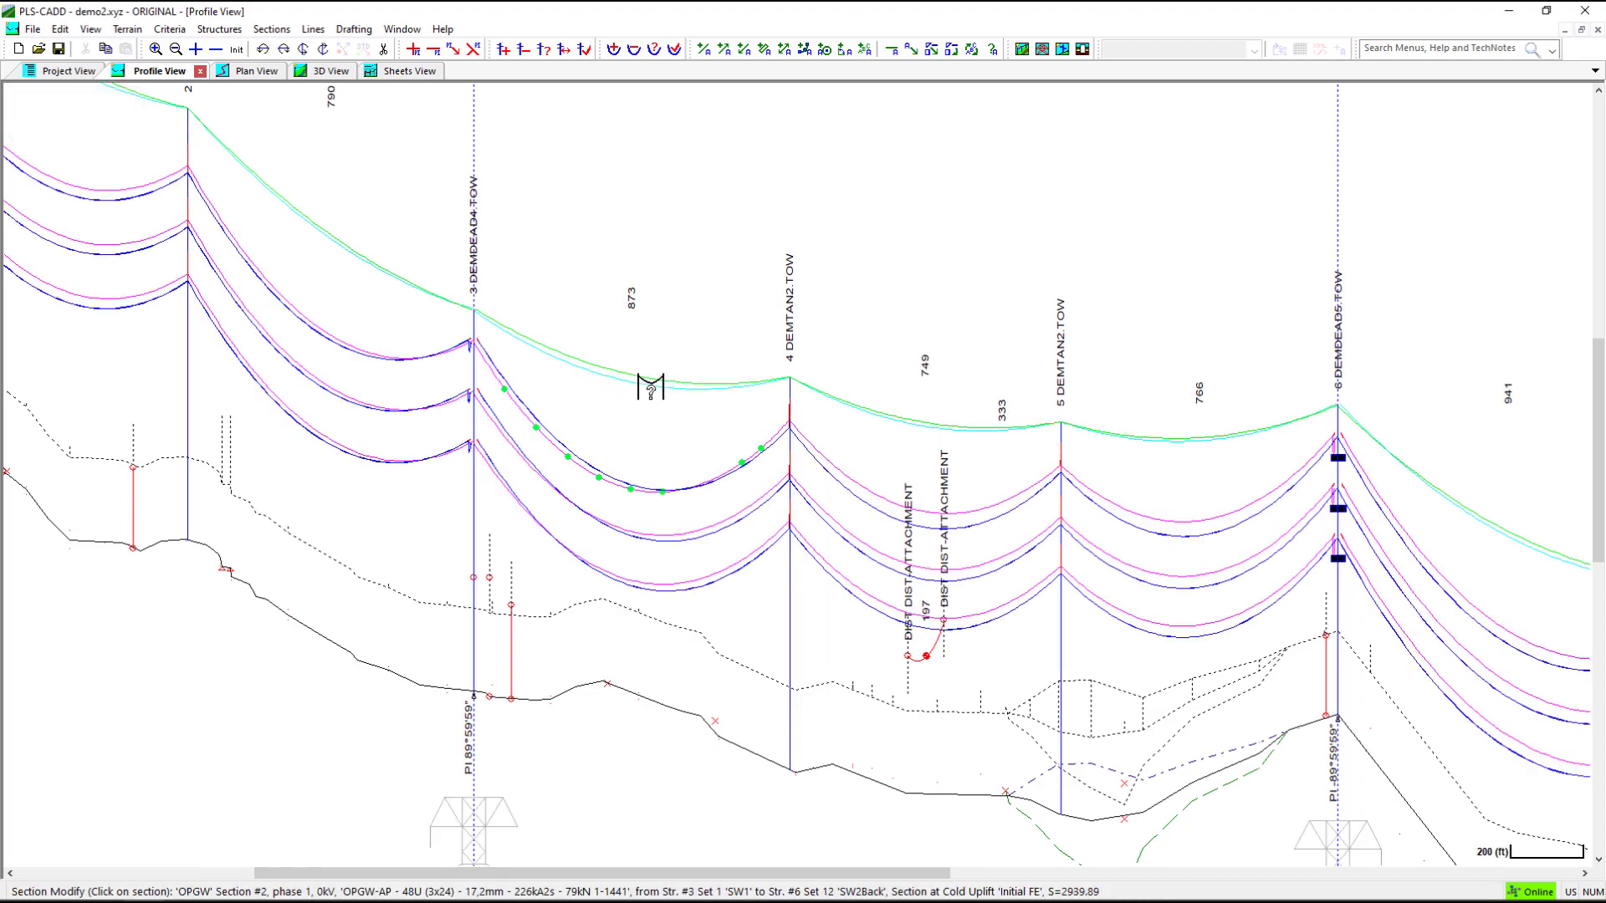
- Open the Example1 load file, change its description to Blank, and clear the 20.00 vertical load
click(272, 29)
mouse_move(431, 456)
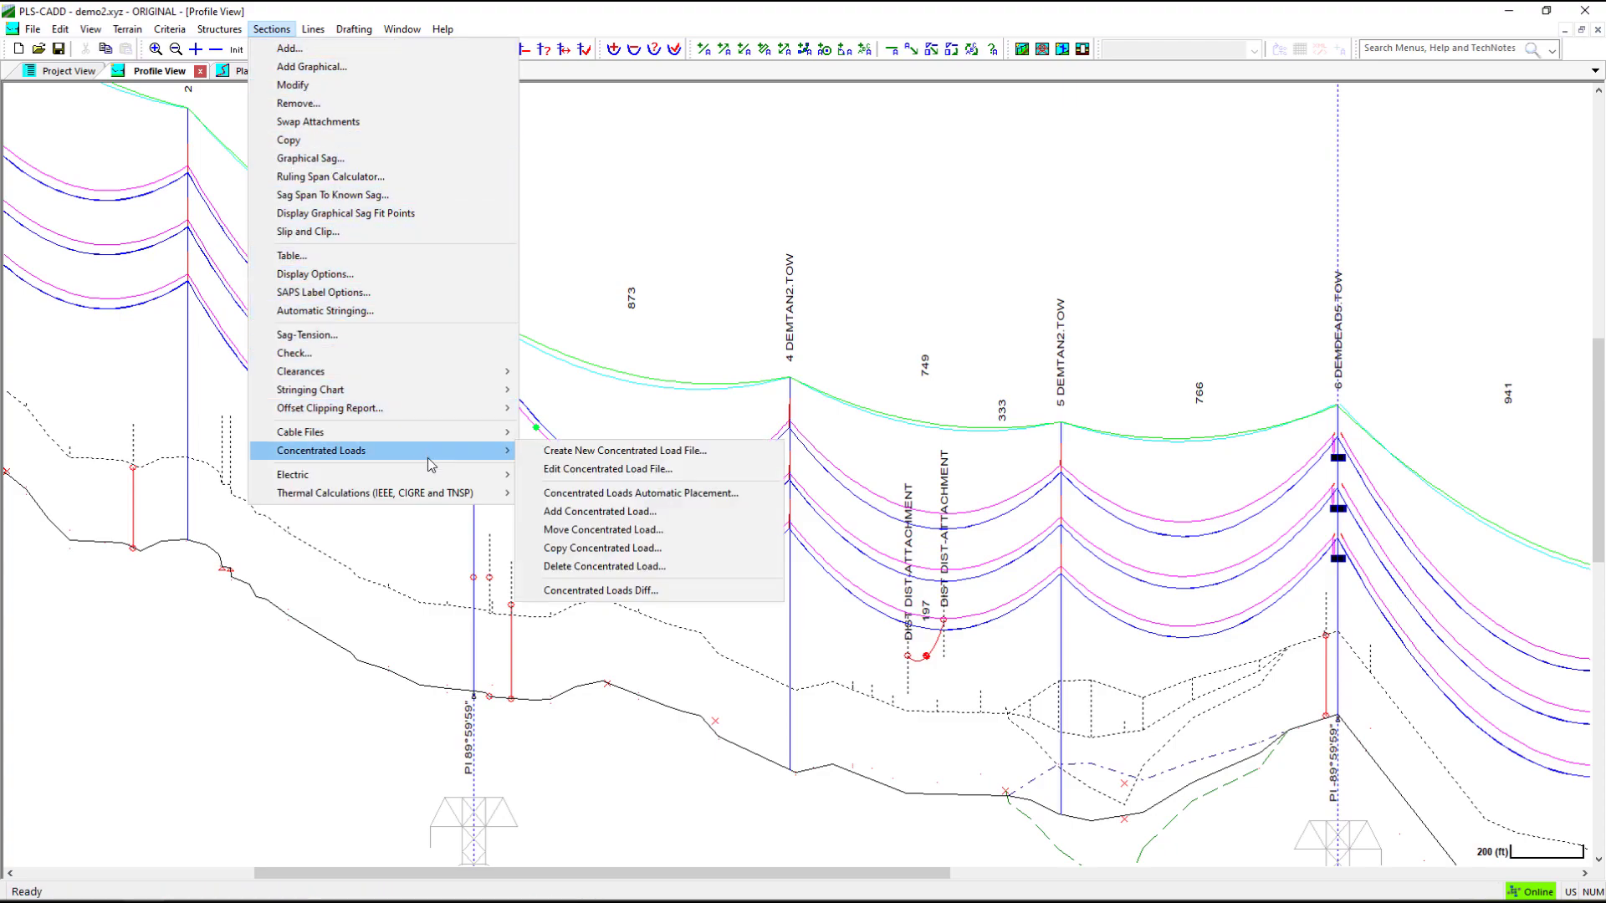
click(558, 469)
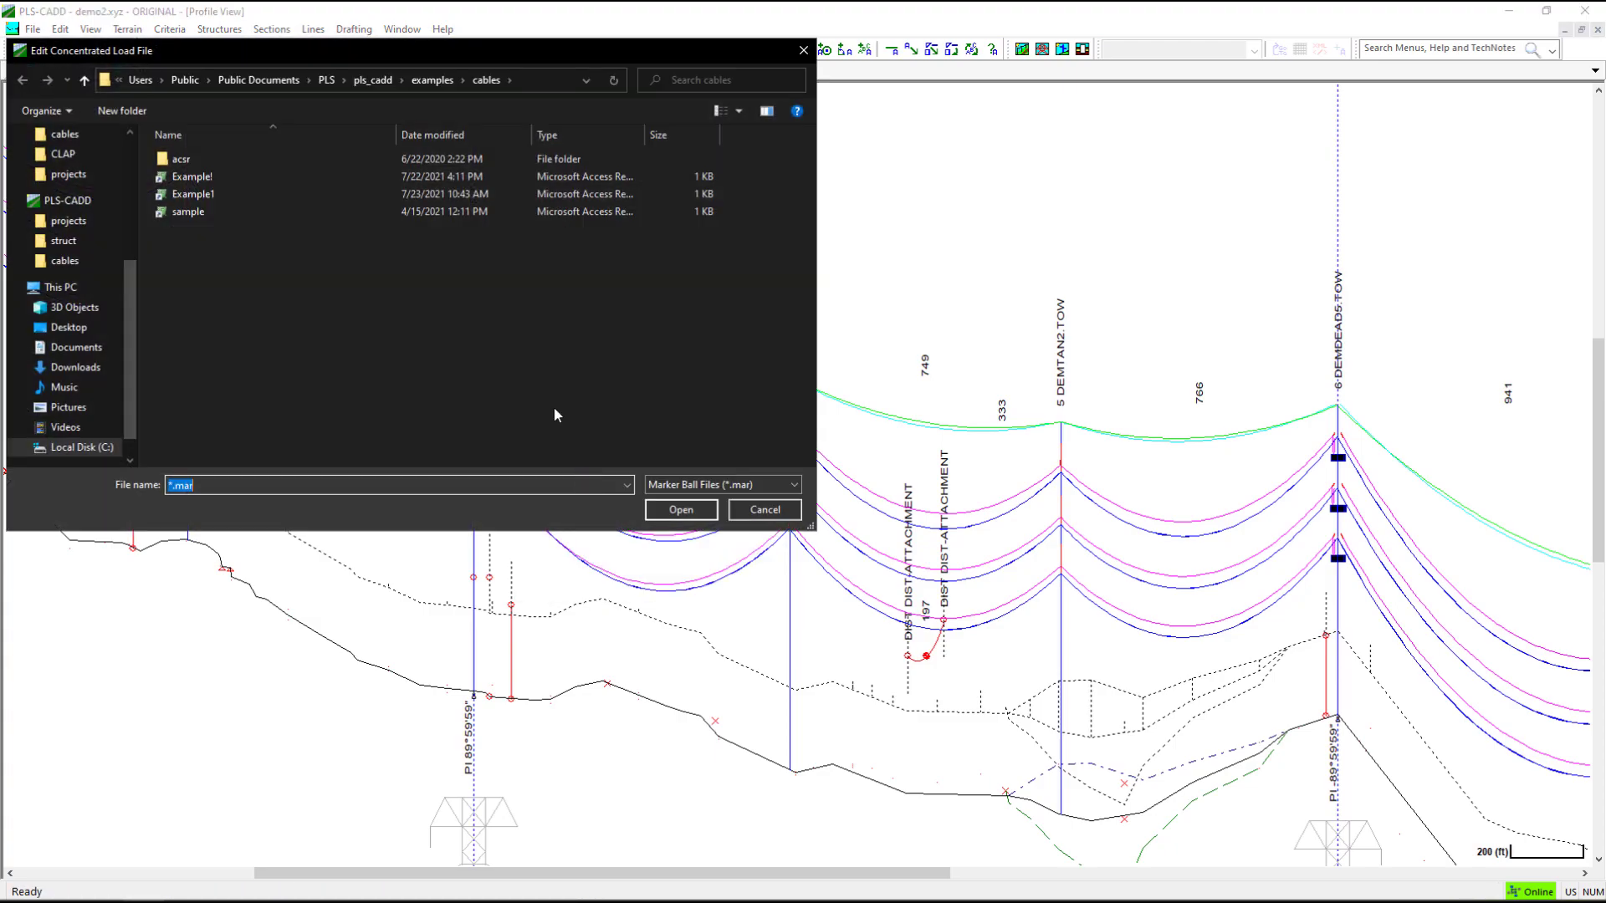
double_click(181, 195)
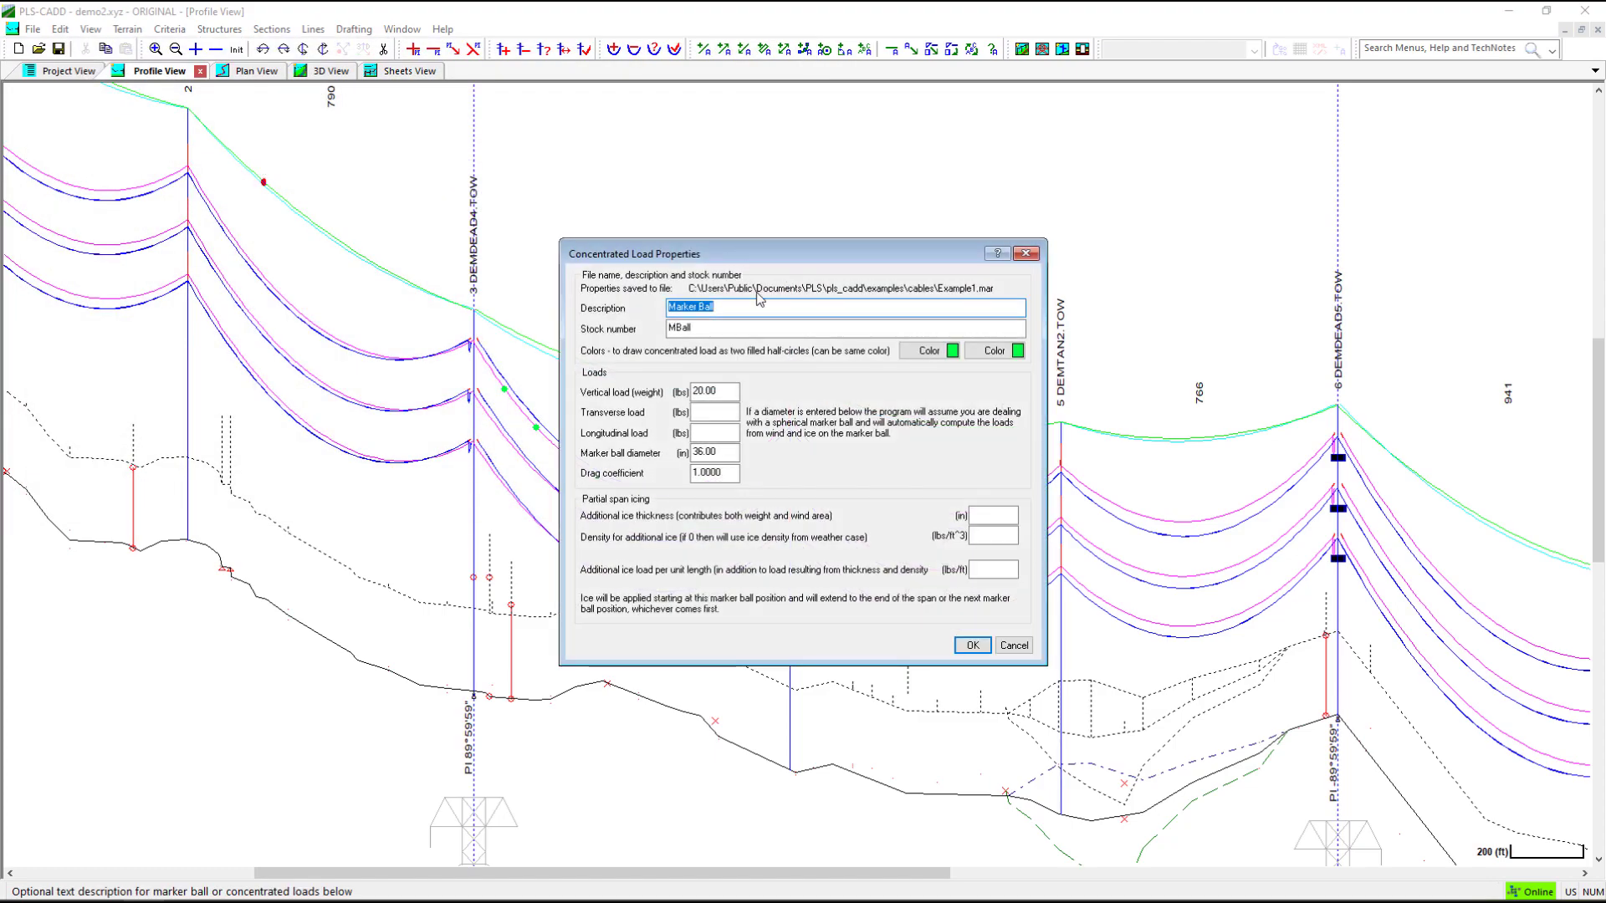
click(730, 308)
text(ank)
double_click(726, 393)
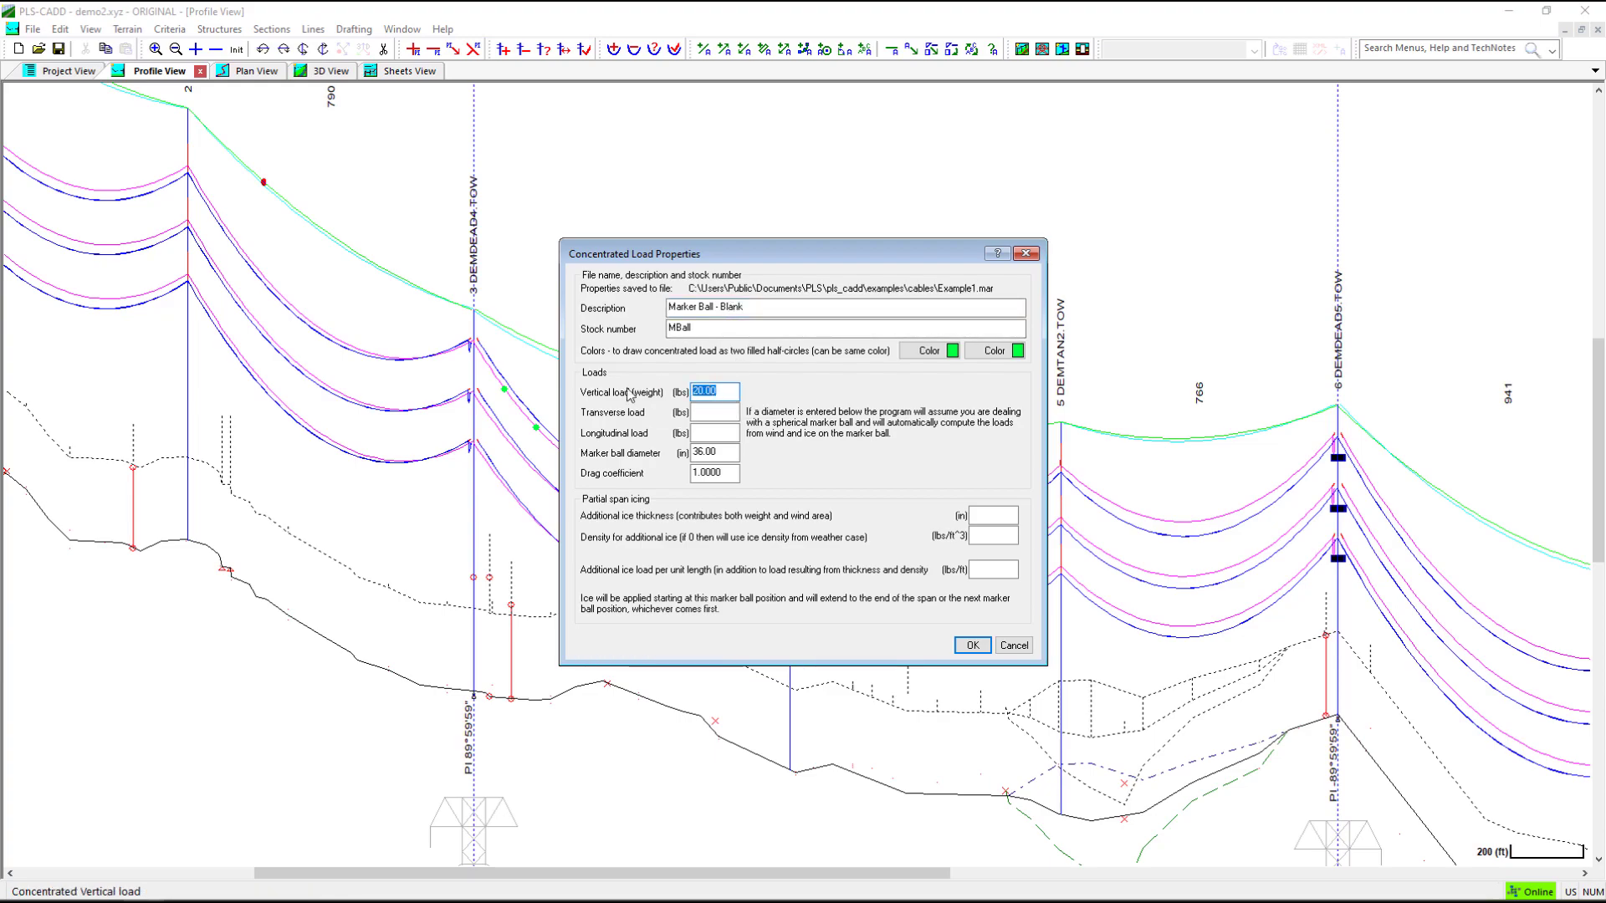
key(Delete)
double_click(708, 452)
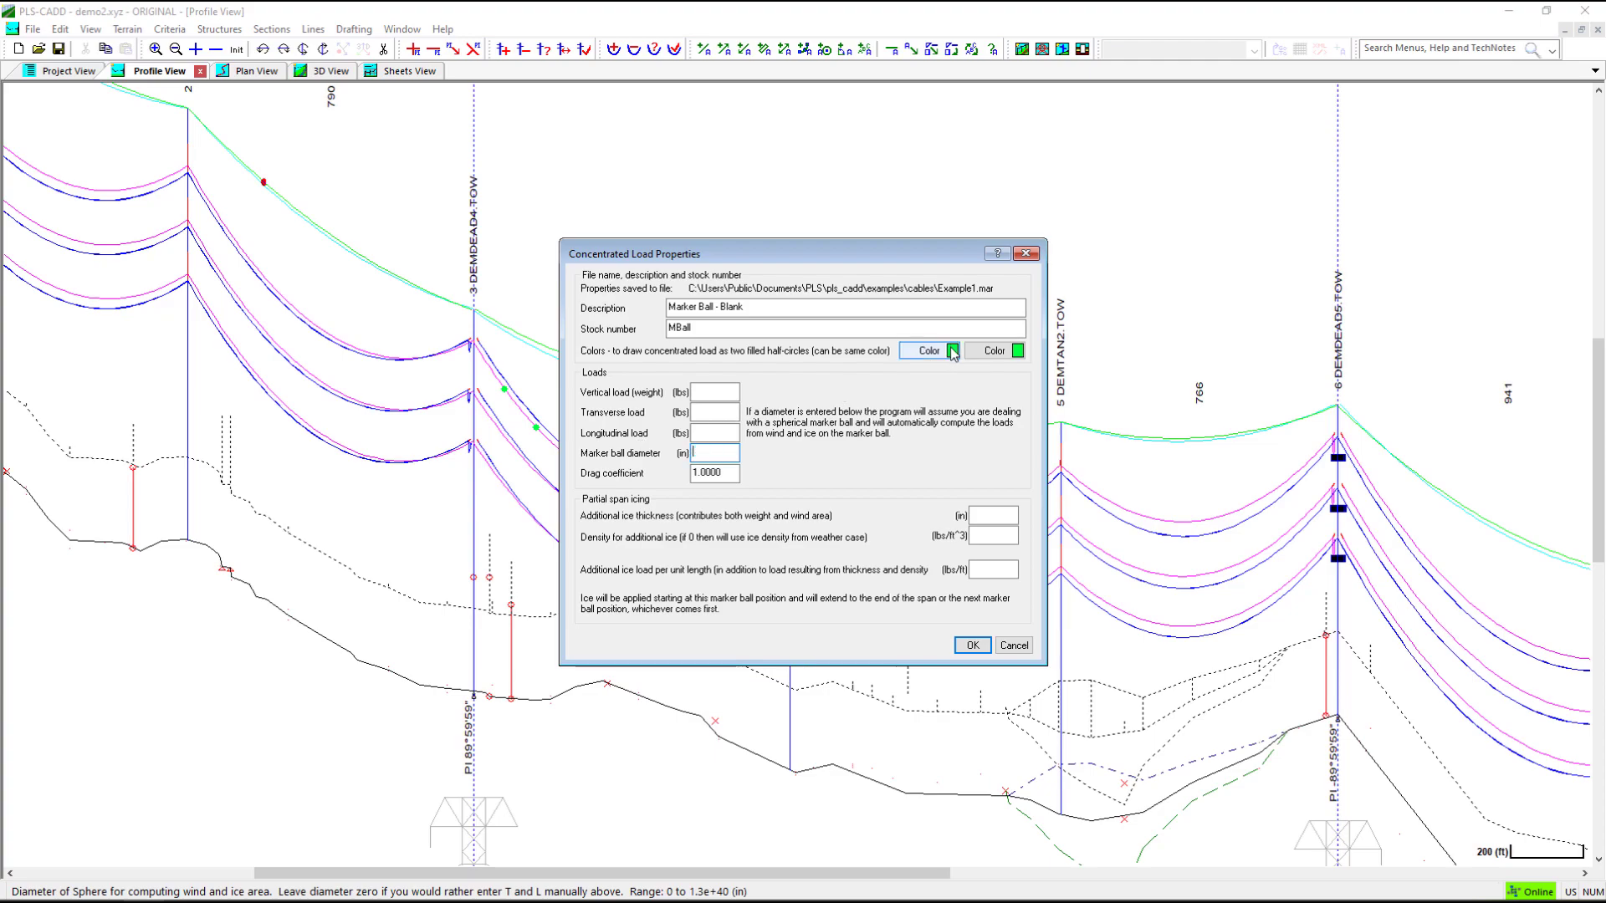
- Set both half-circle colours of the marker ball to pink and accept the load
click(929, 351)
click(878, 365)
click(742, 570)
click(1018, 352)
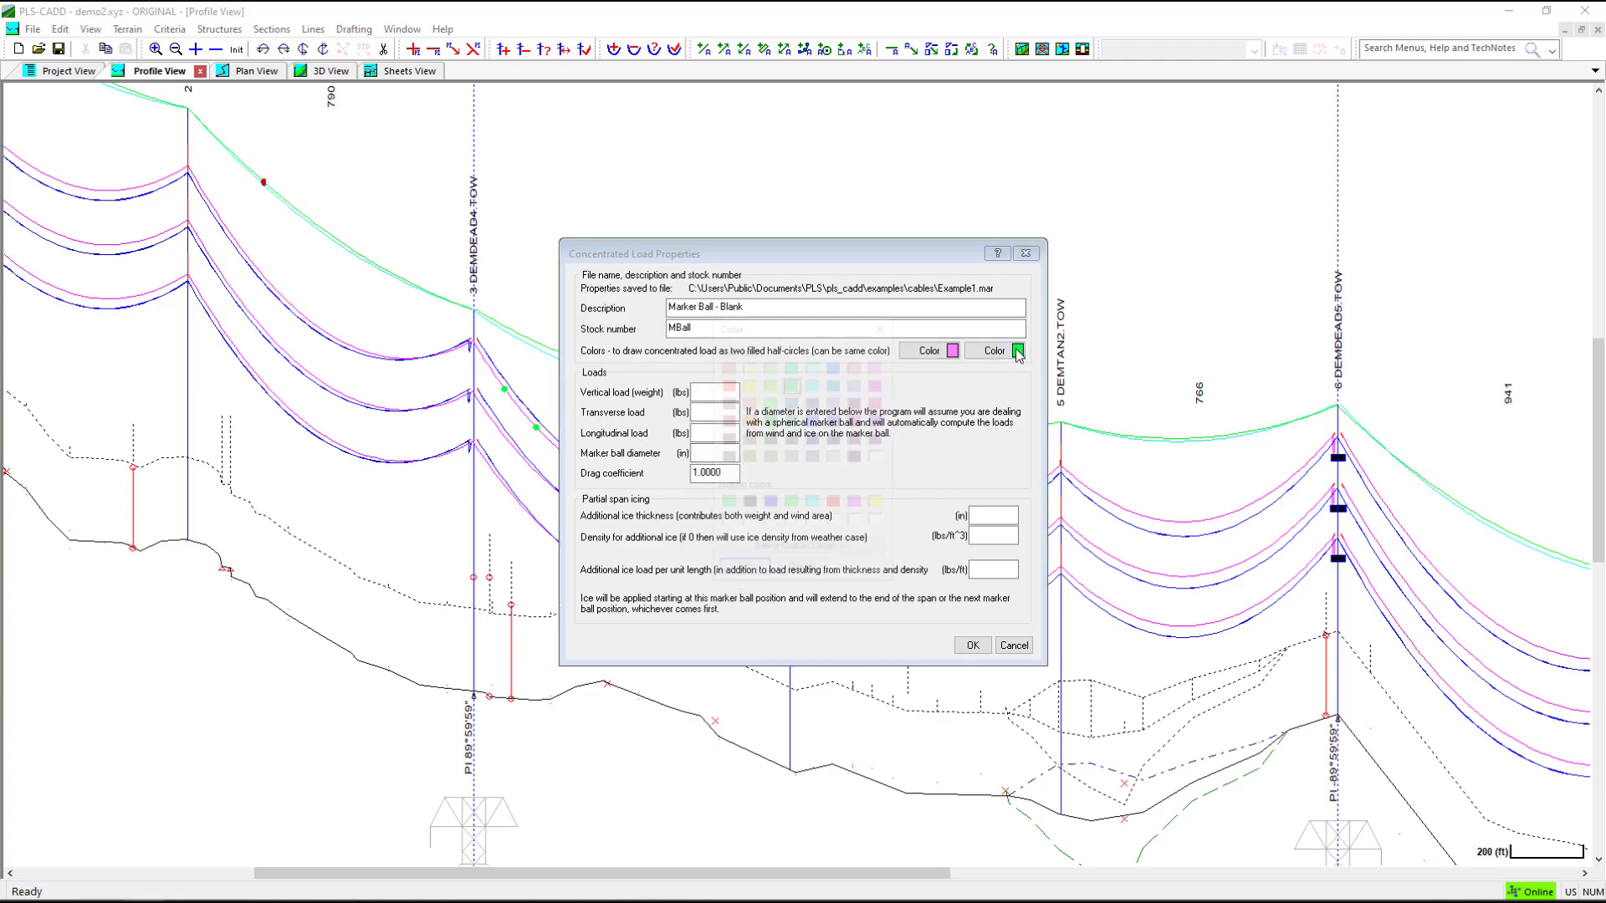
click(878, 367)
click(742, 570)
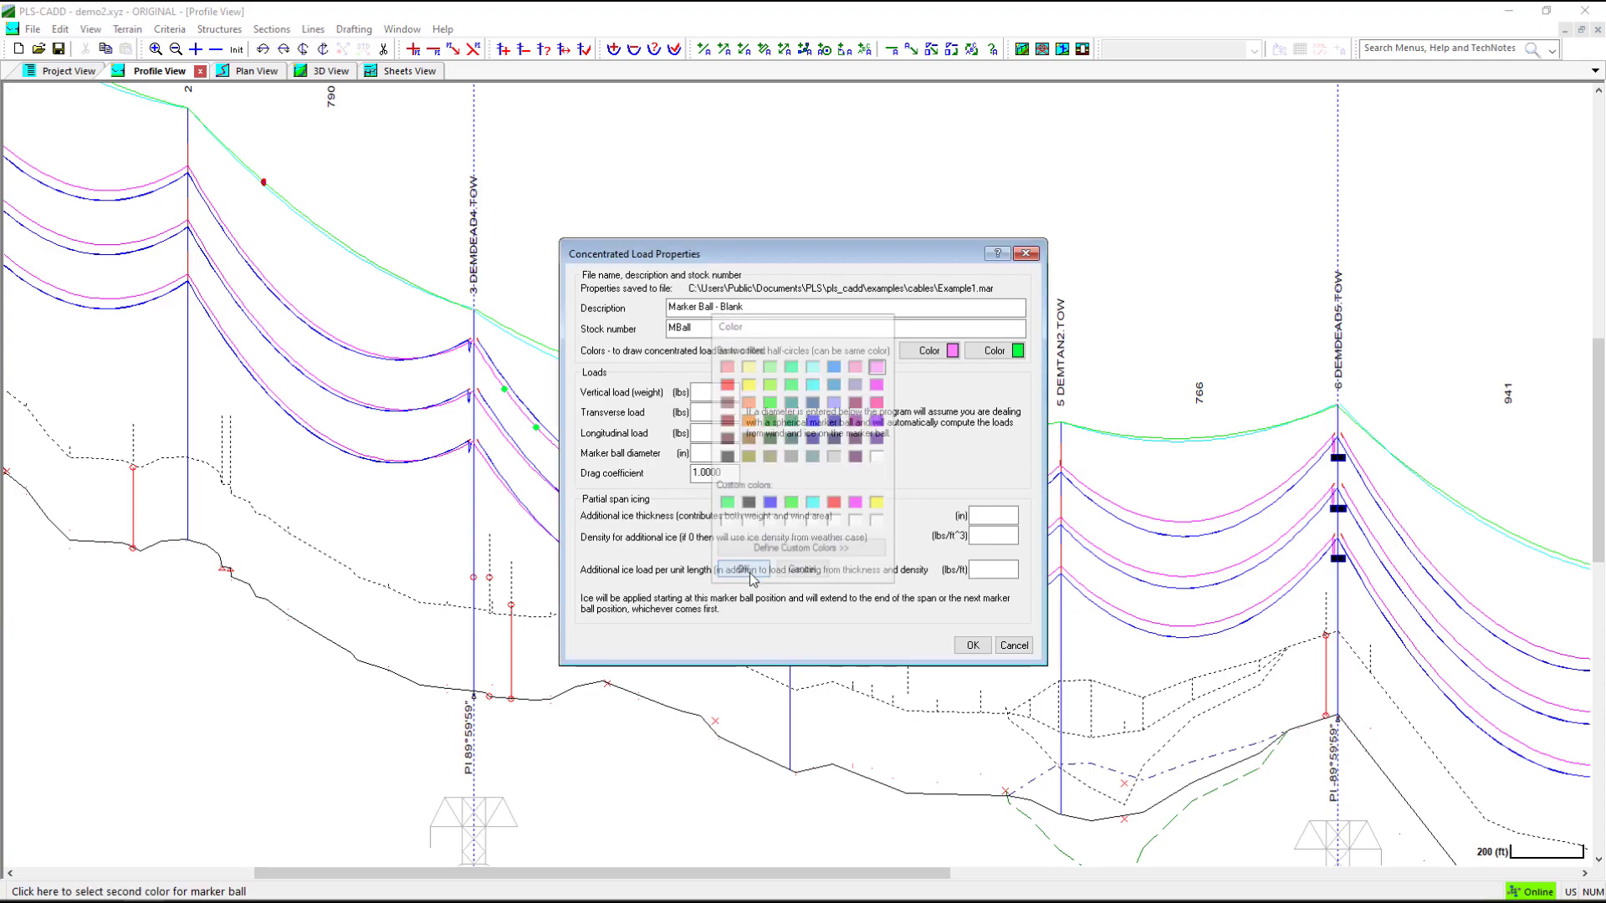
click(971, 645)
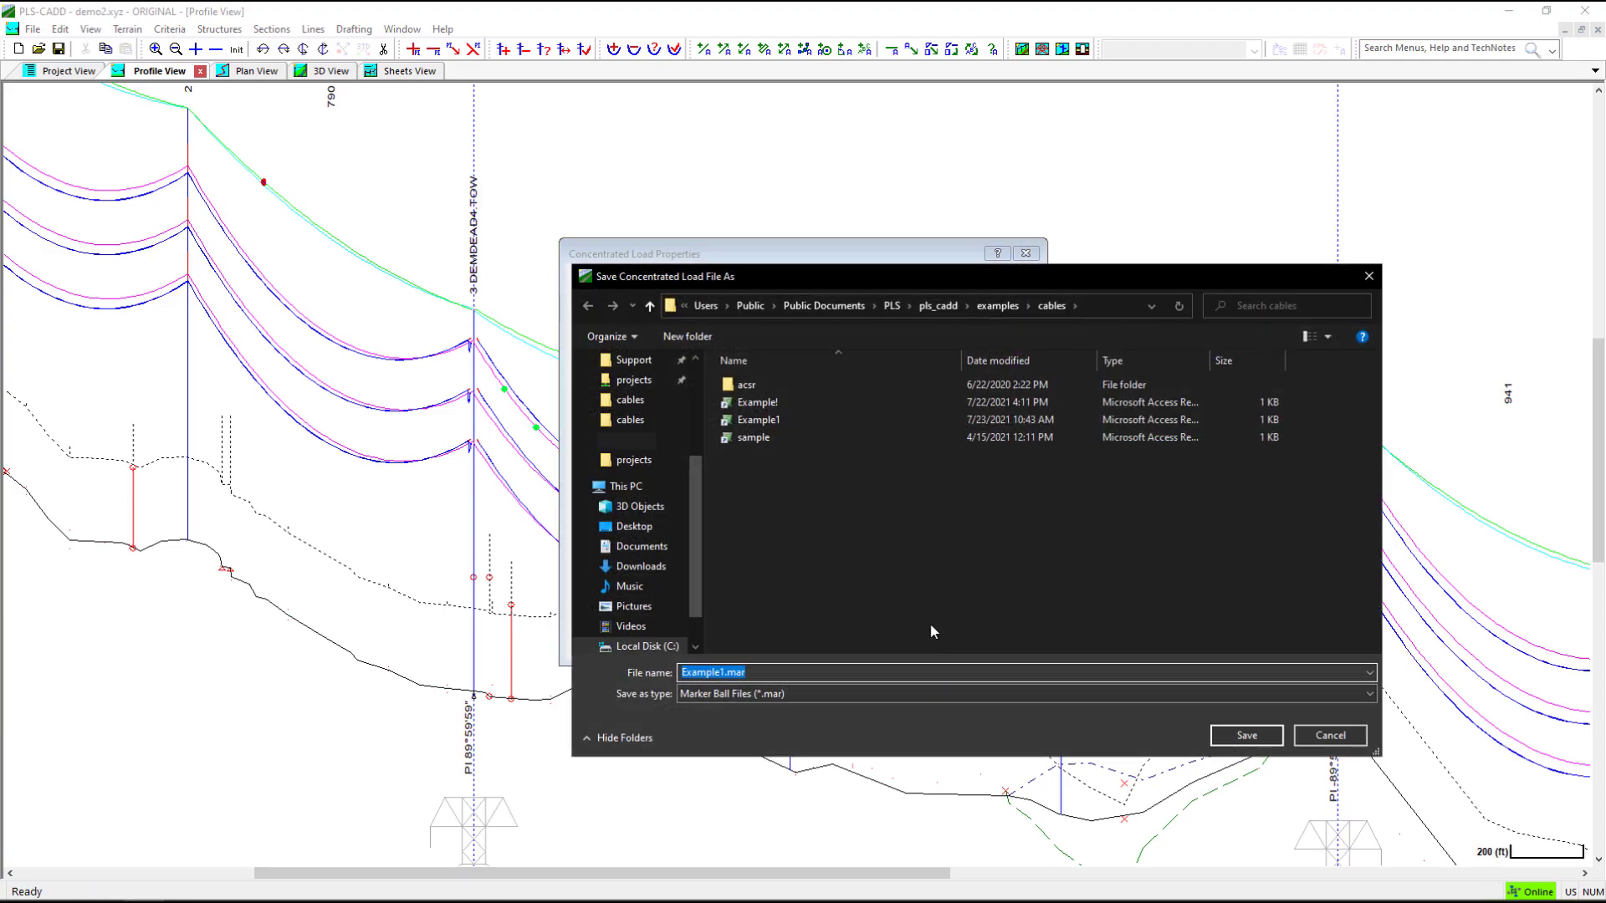
- Save the marker ball load definition under the file name BLUE
key(BackSpace)
text(BLUE)
key(Return)
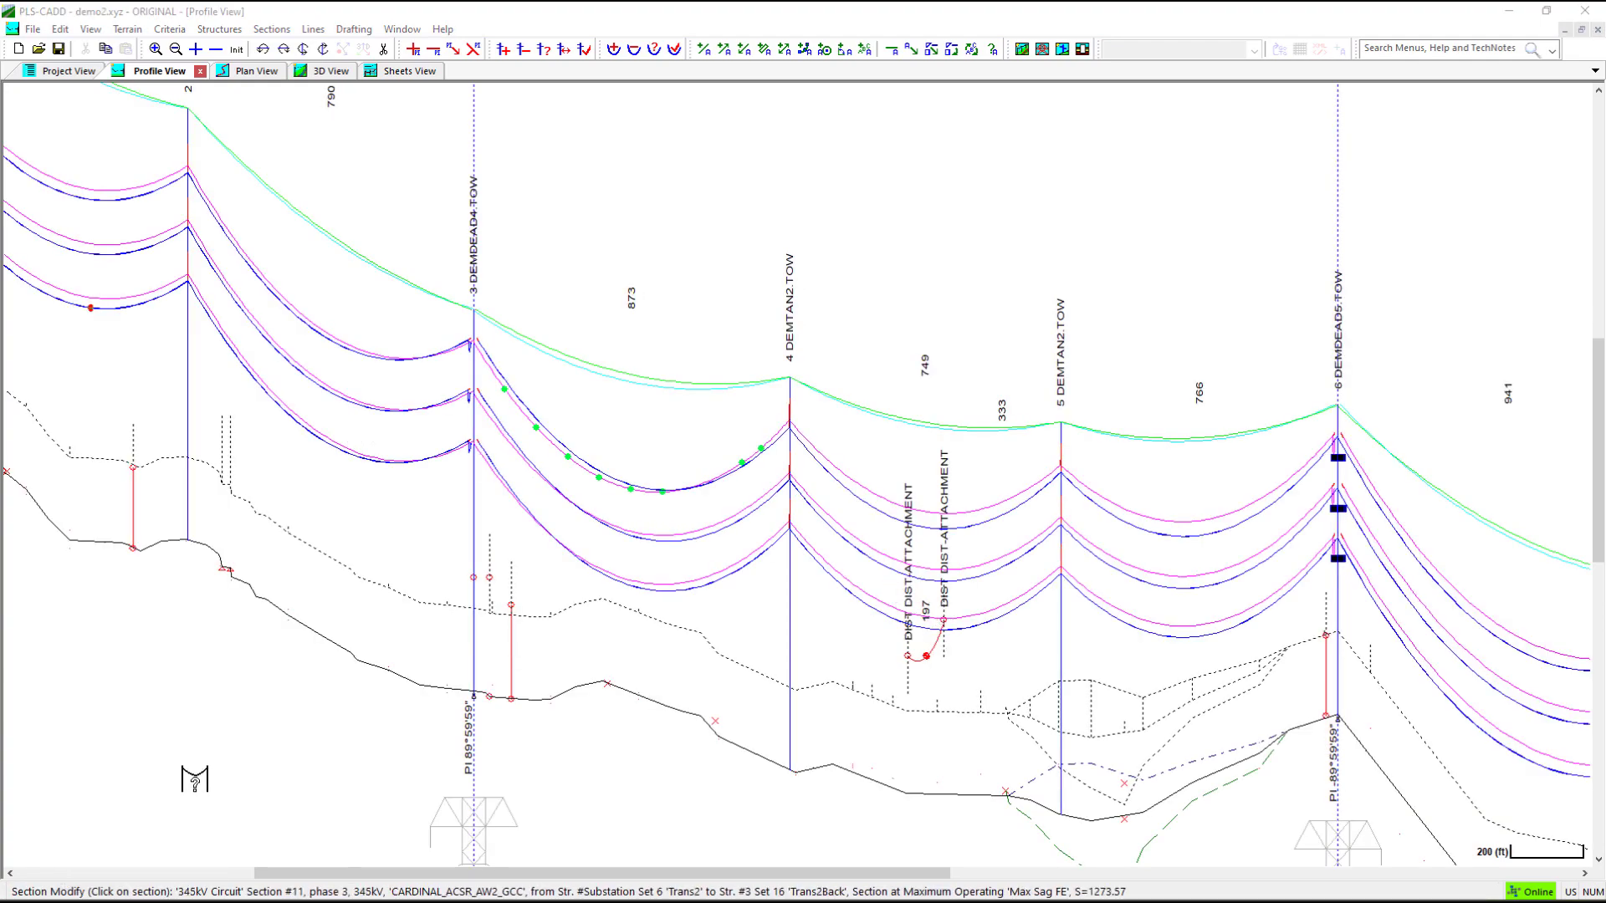
- Start a new concentrated load named Partial Span Icing with 1 in ice and stock number PSI
click(272, 29)
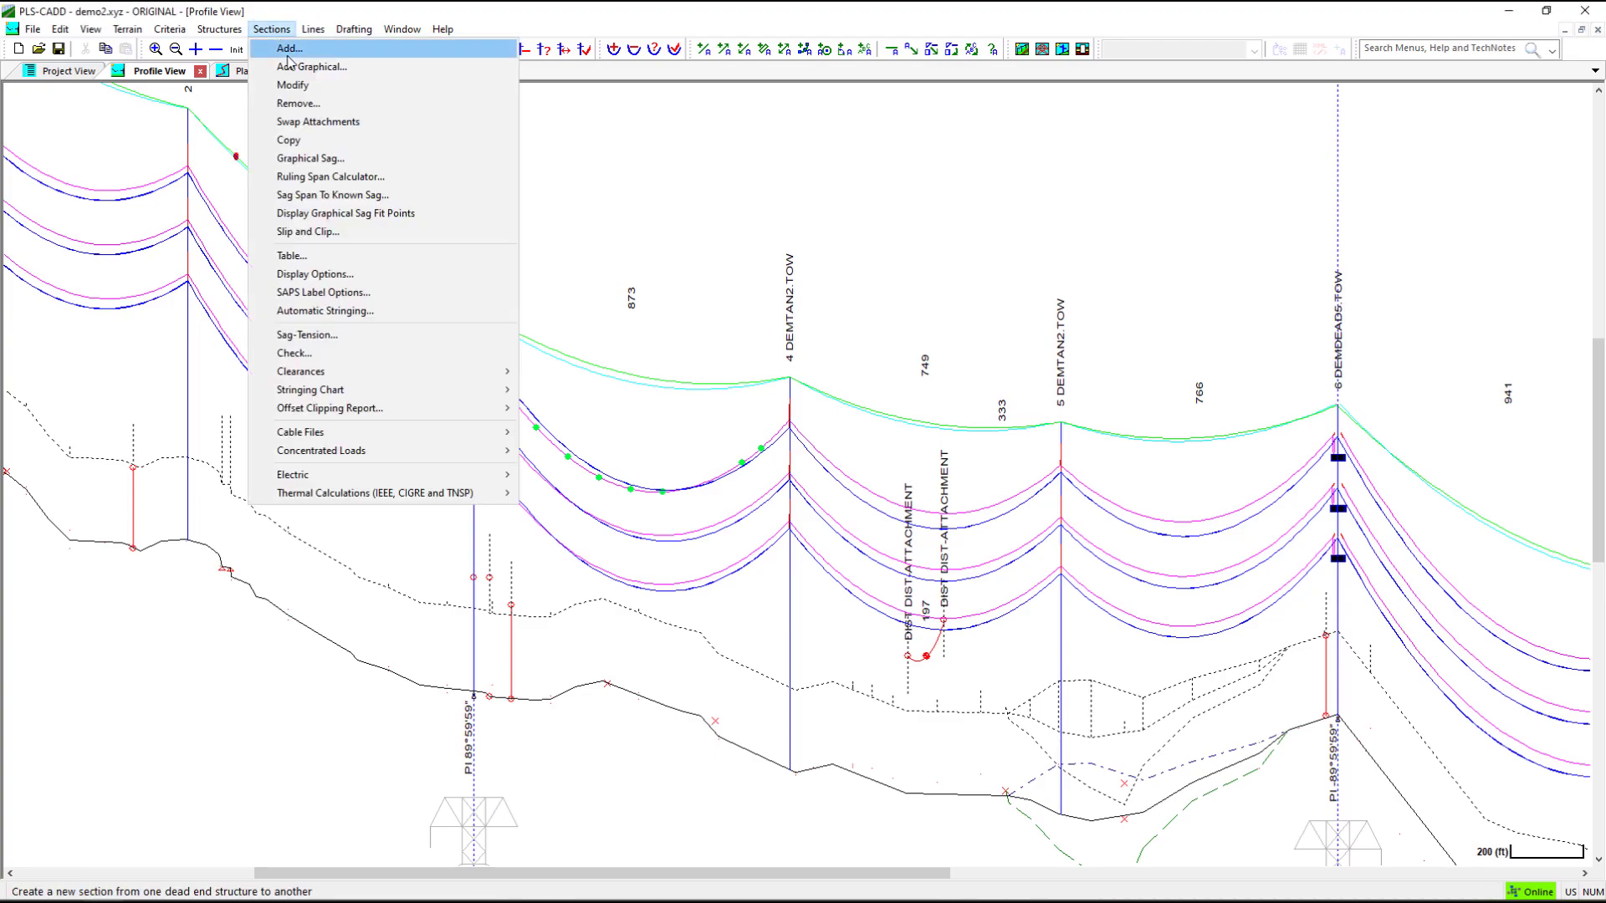
mouse_move(423, 449)
click(607, 445)
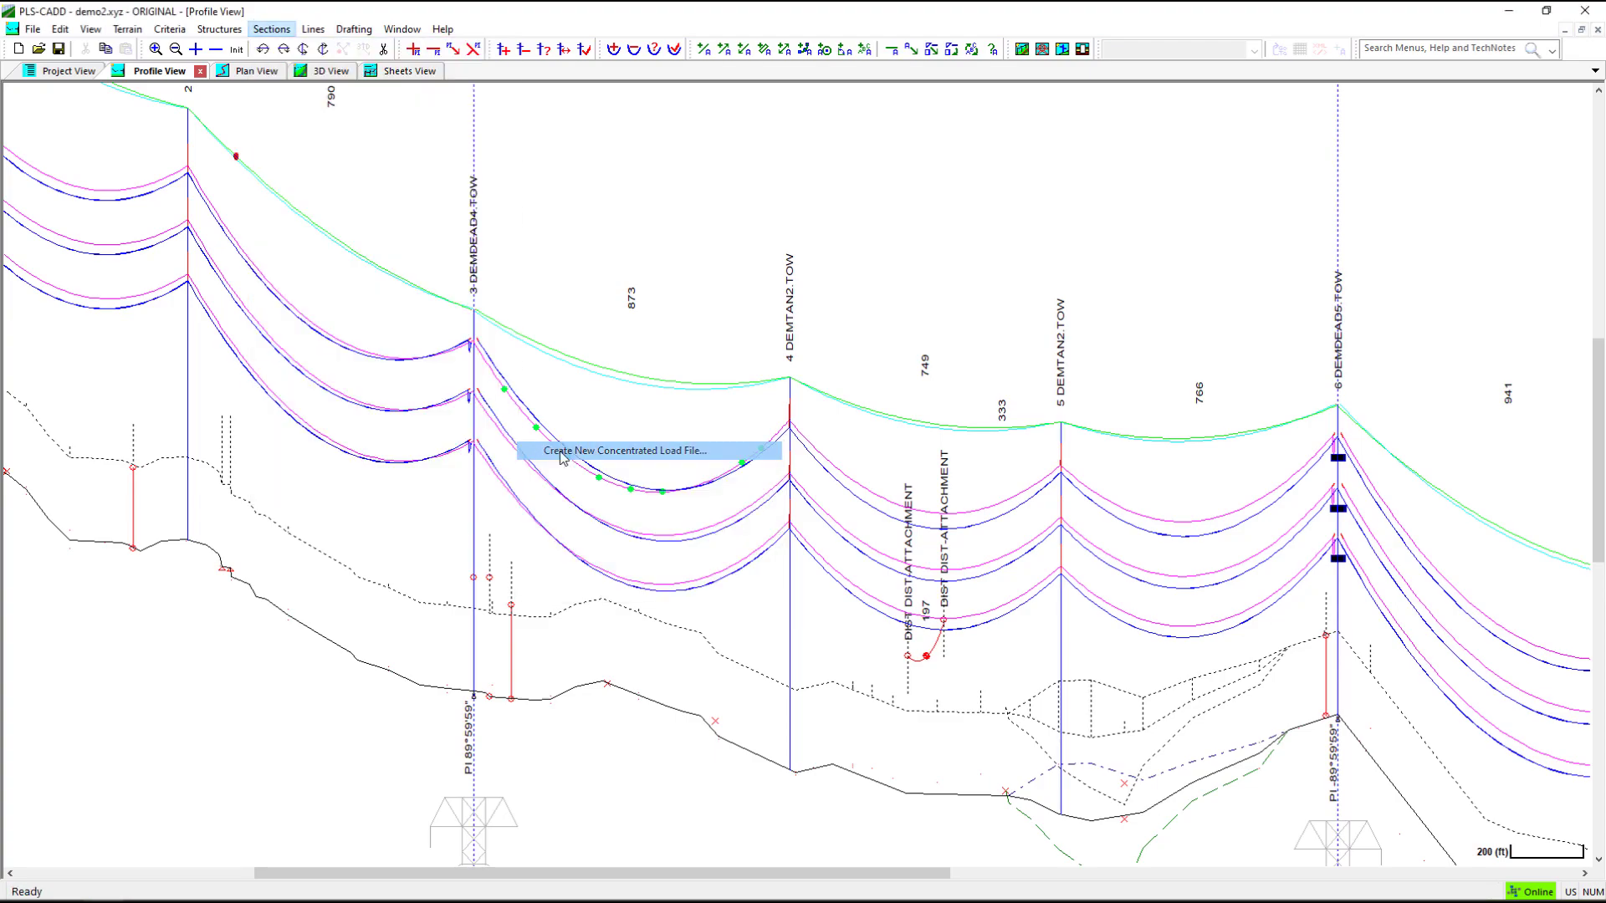
text(Part)
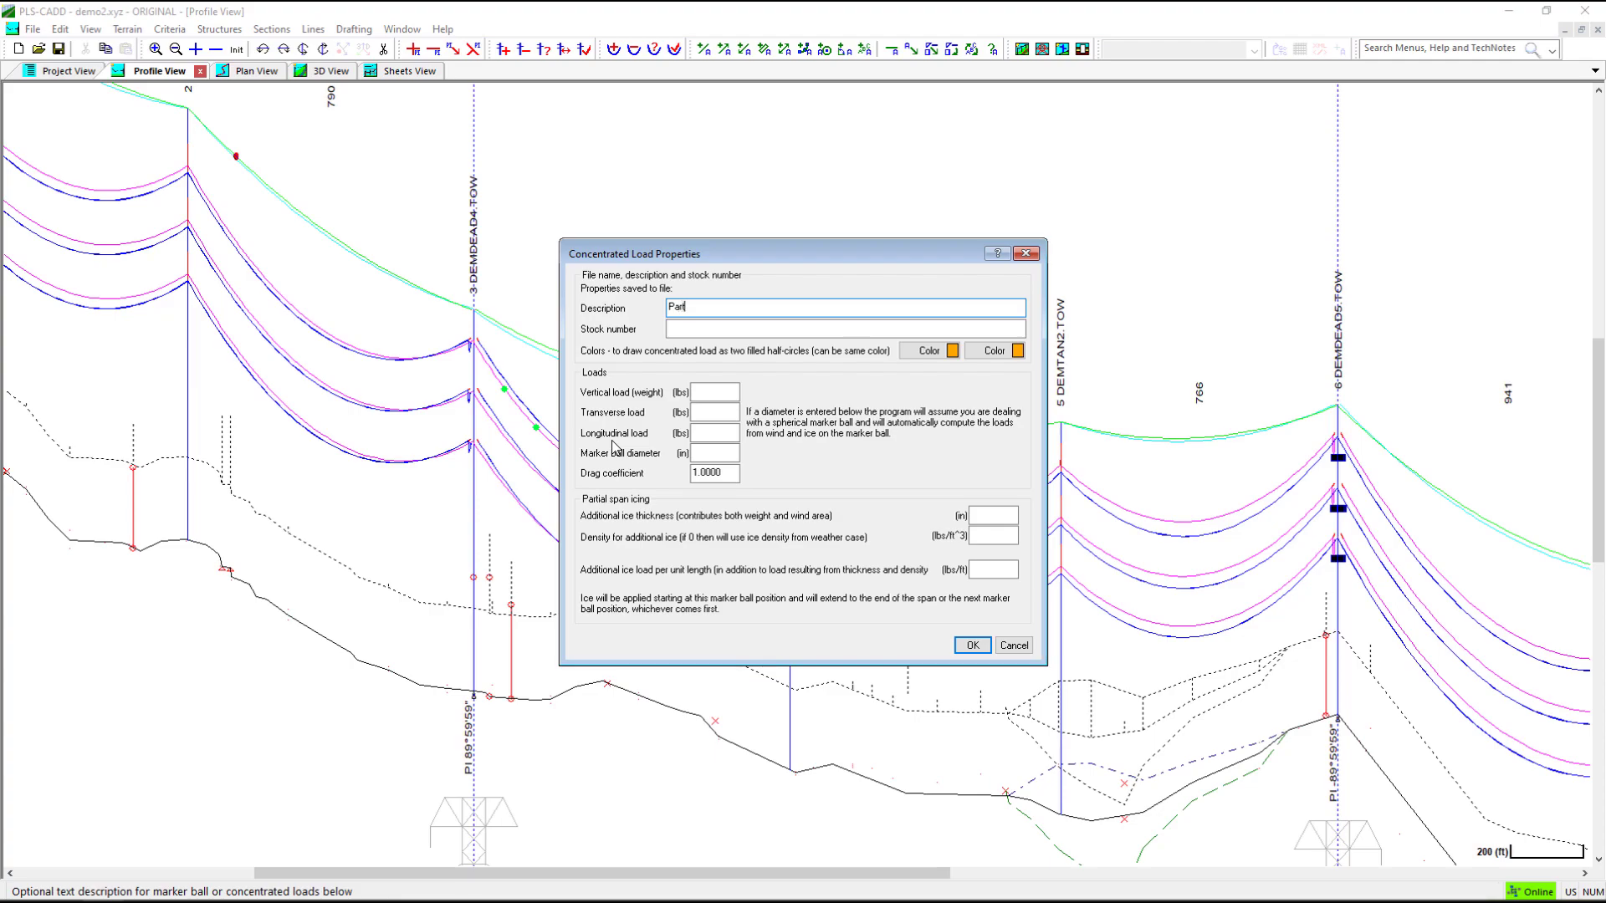
text(ial Span Icing)
click(978, 516)
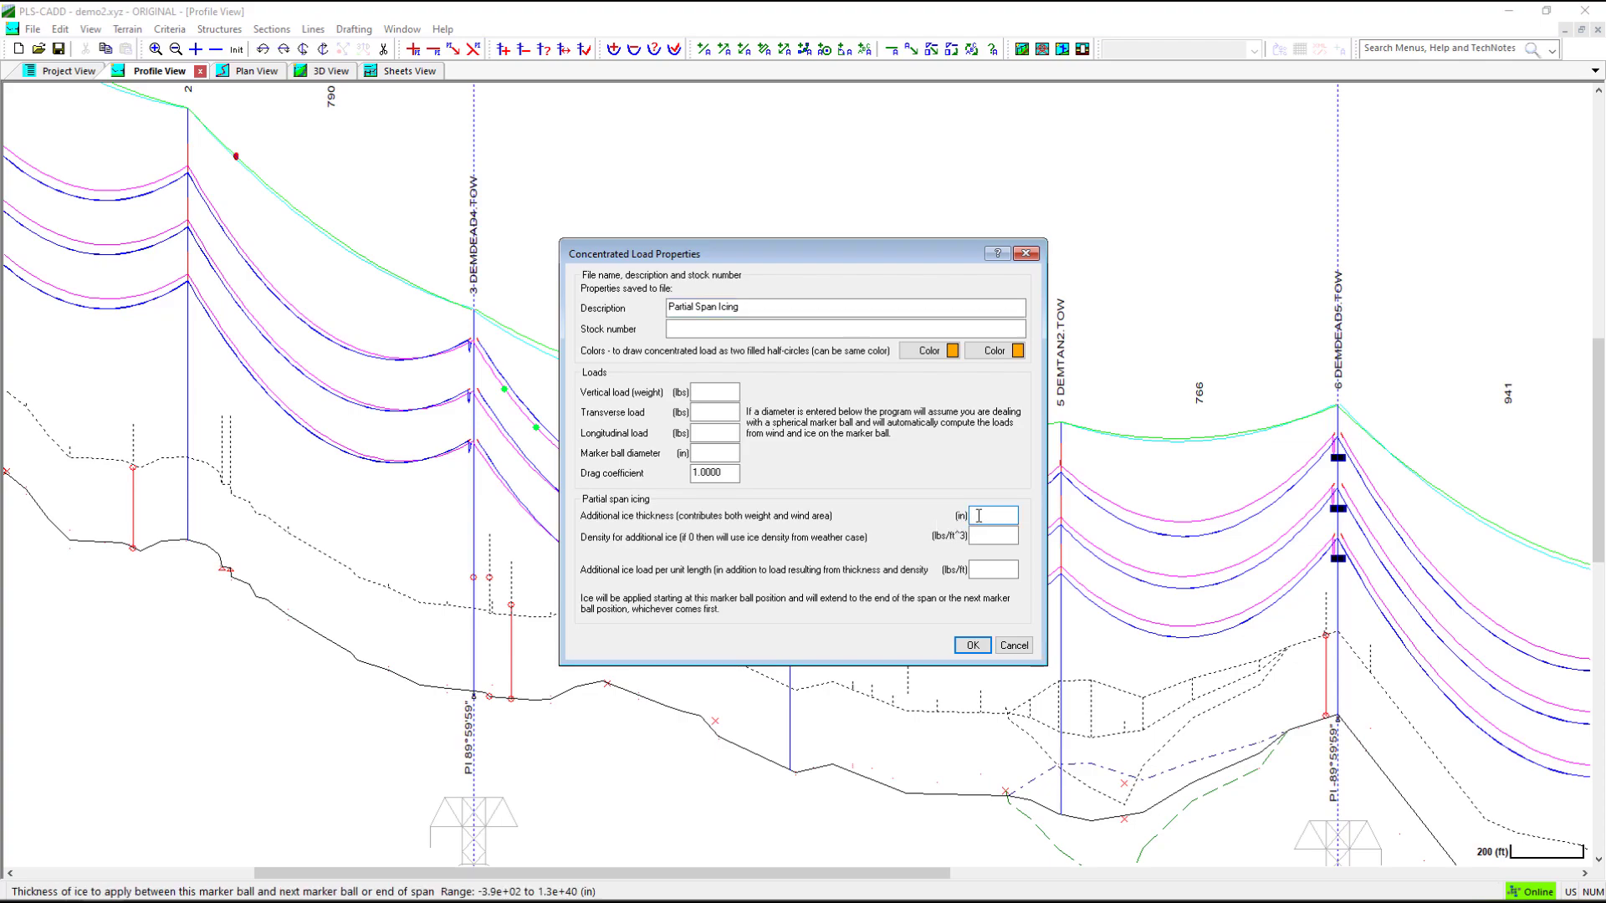
click(711, 332)
text(PSI)
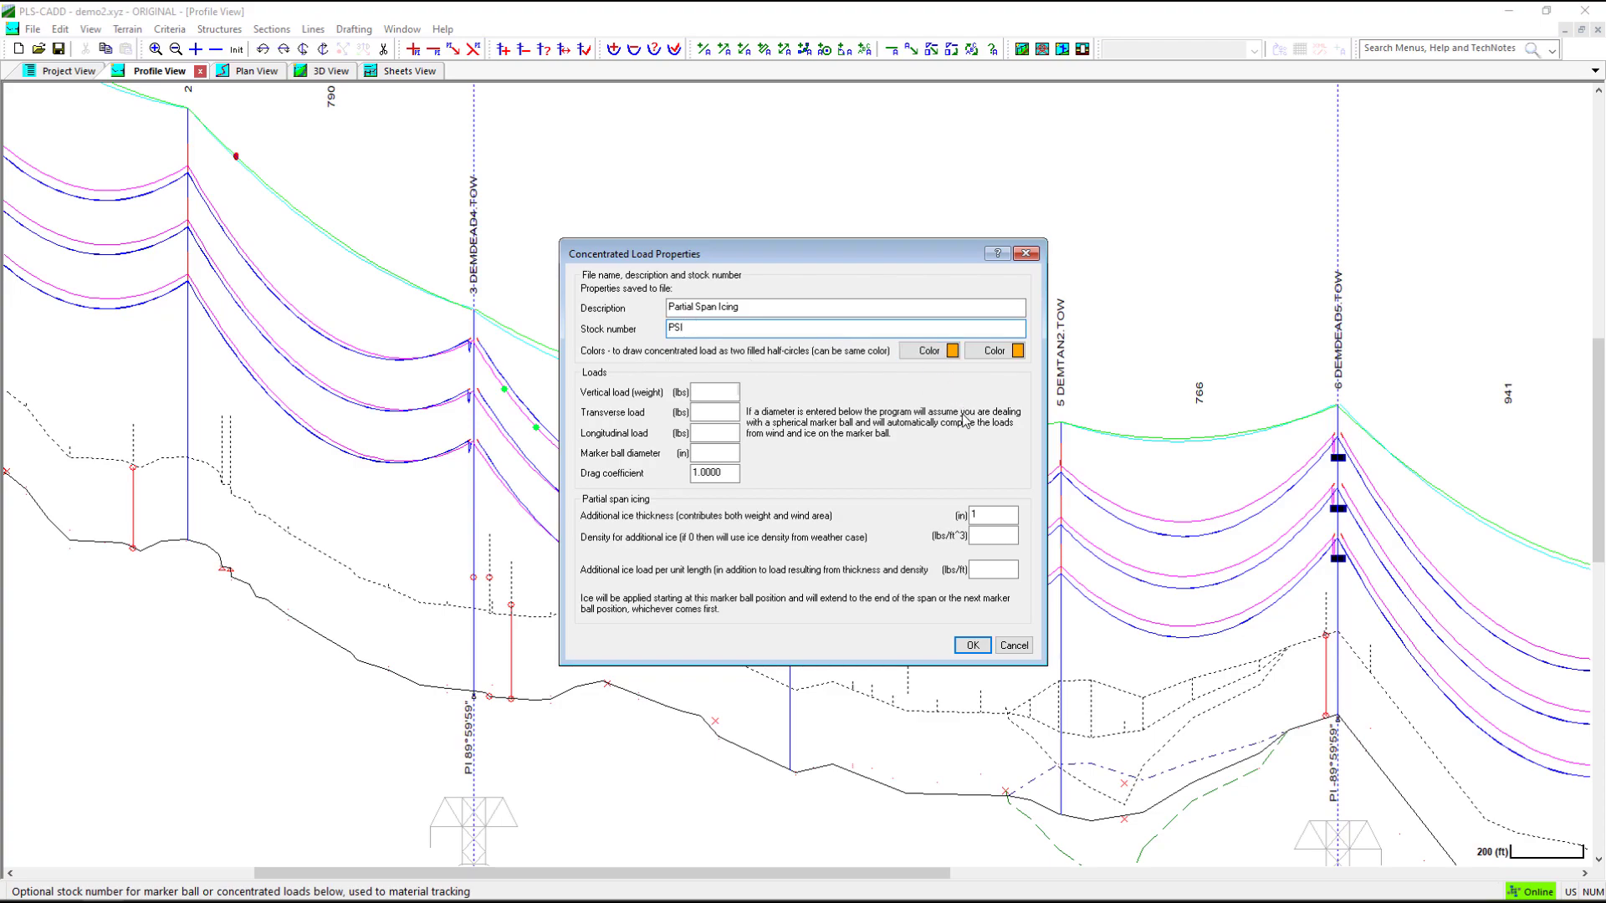
- Set the additional ice density to 57 lbs/ft³ and save the load as PSI.mar
click(736, 395)
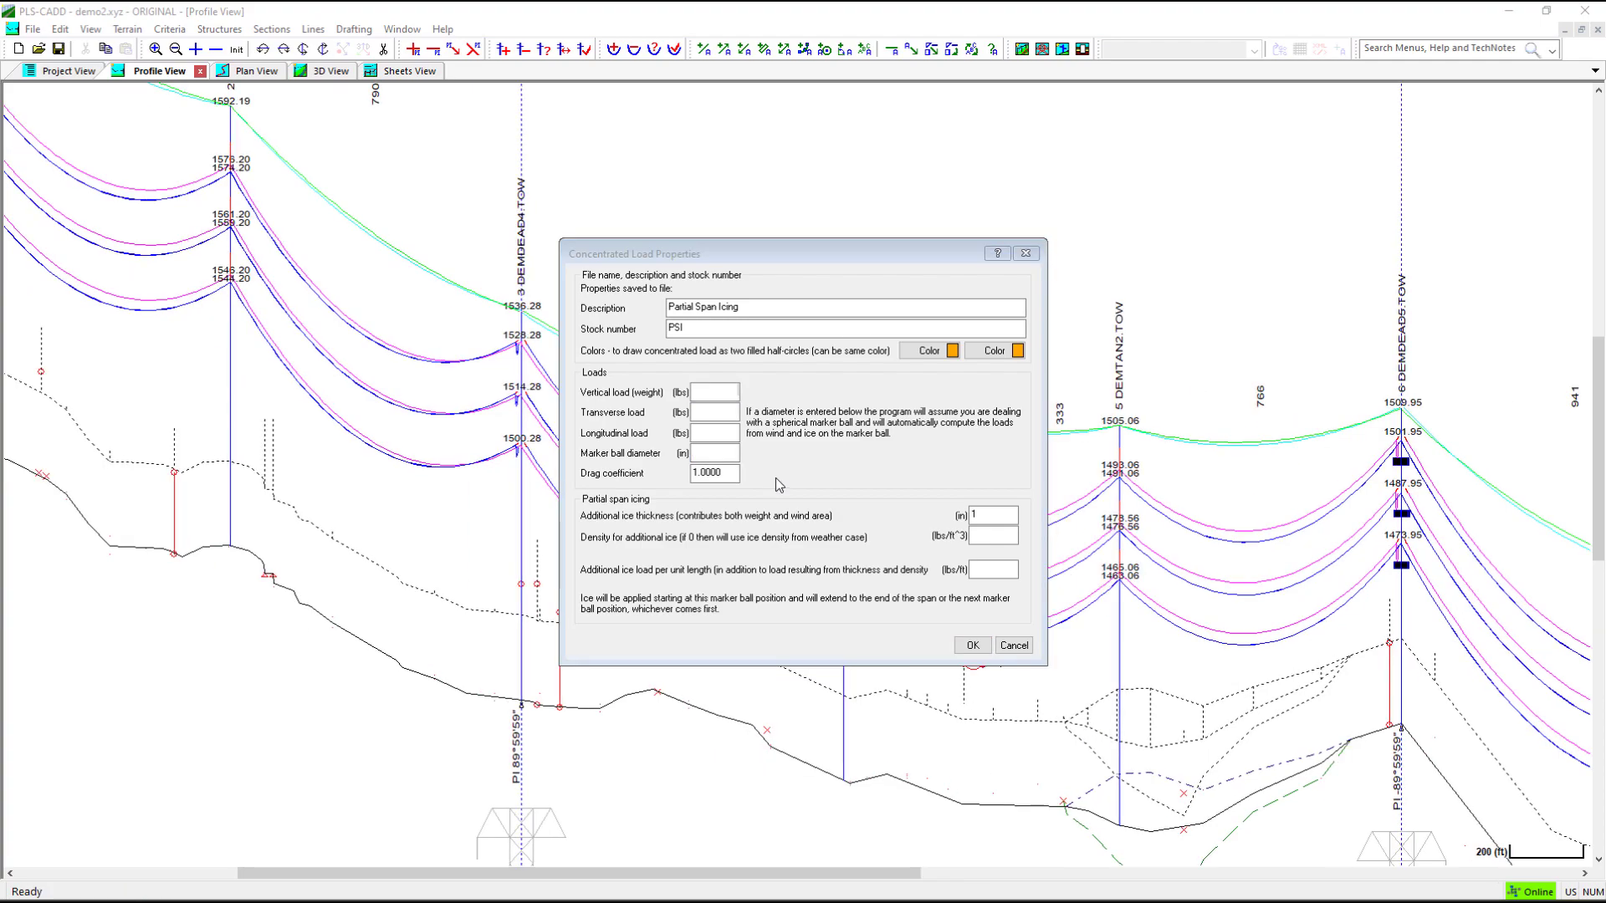
click(986, 537)
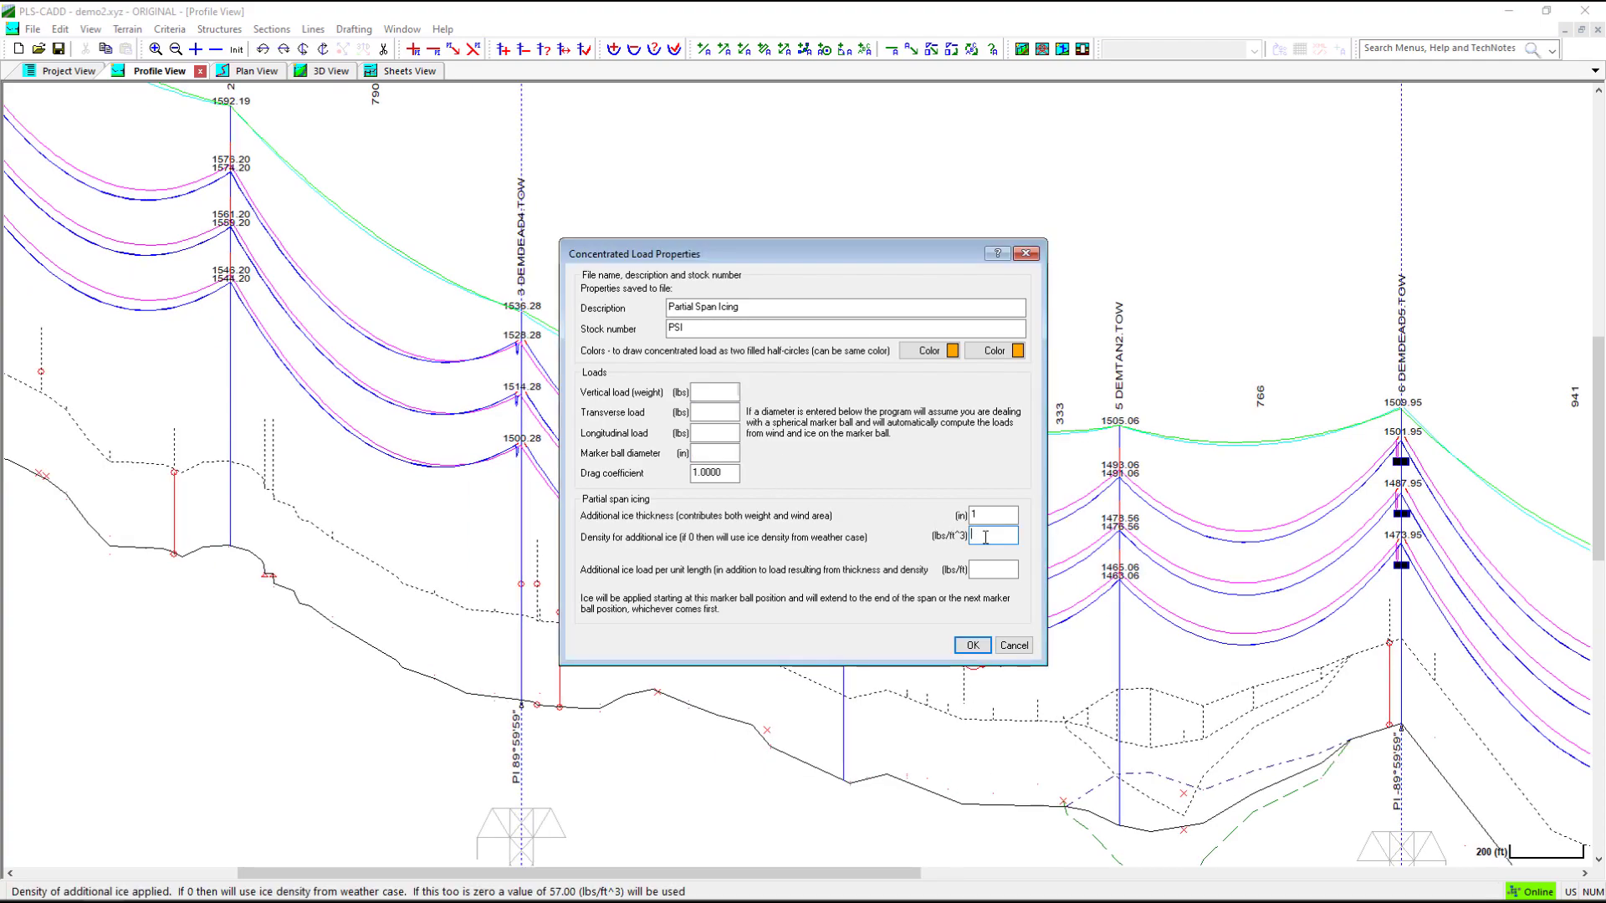
text(57)
click(968, 647)
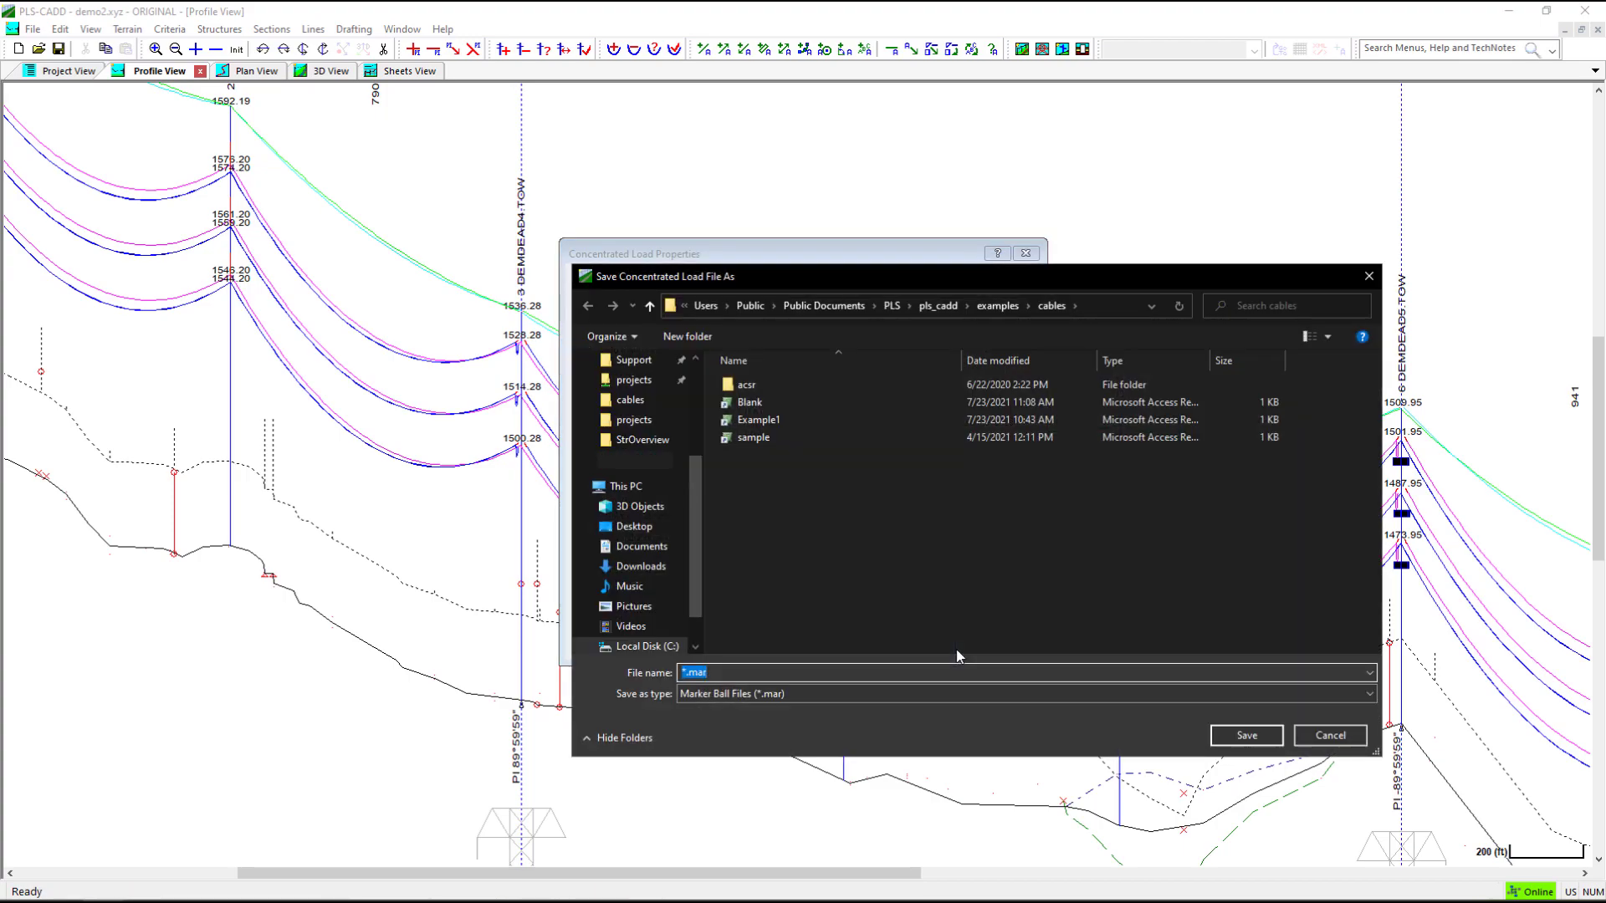
text(PSI.mar)
click(1246, 736)
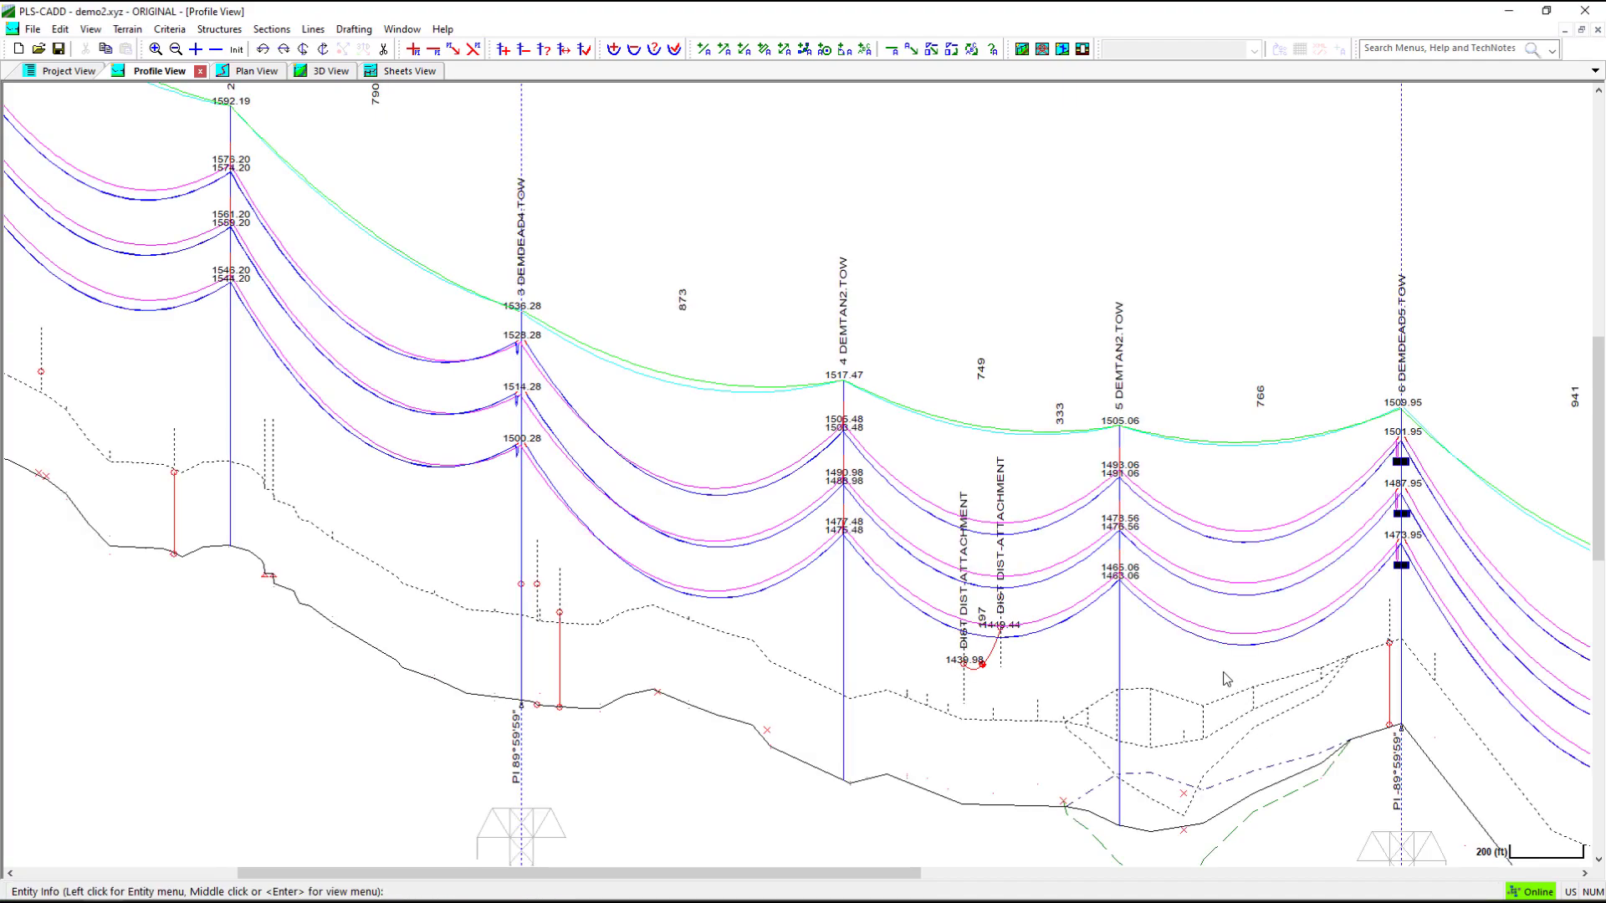
- Place the PSI.mar partial span icing load on the 138kV conductor span beyond structure 3
click(280, 29)
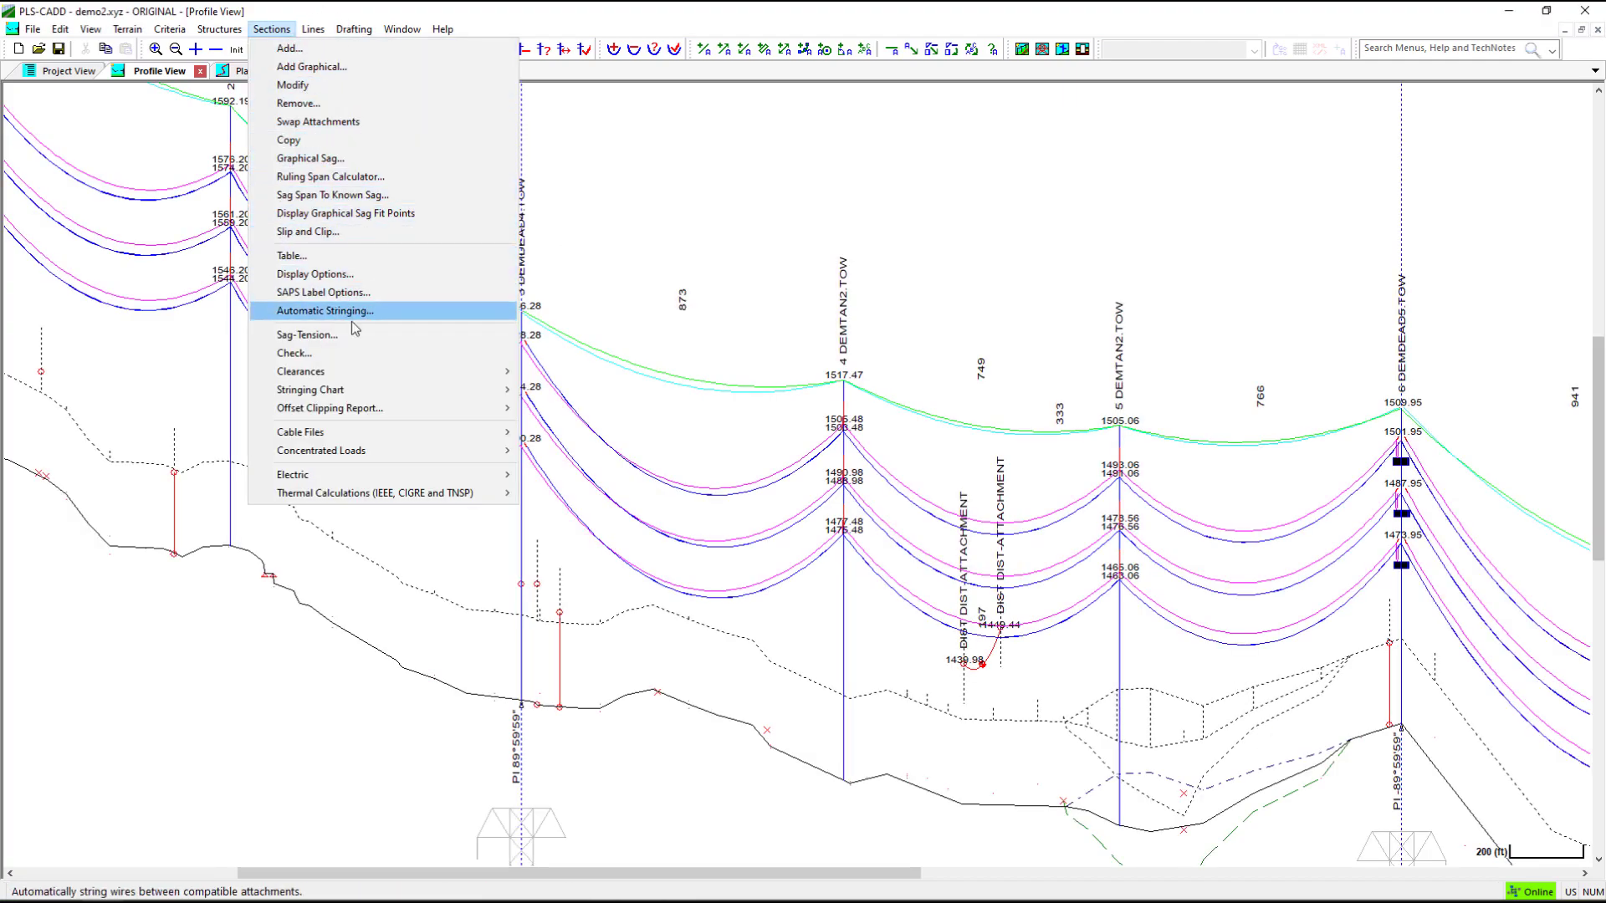
mouse_move(418, 452)
click(586, 514)
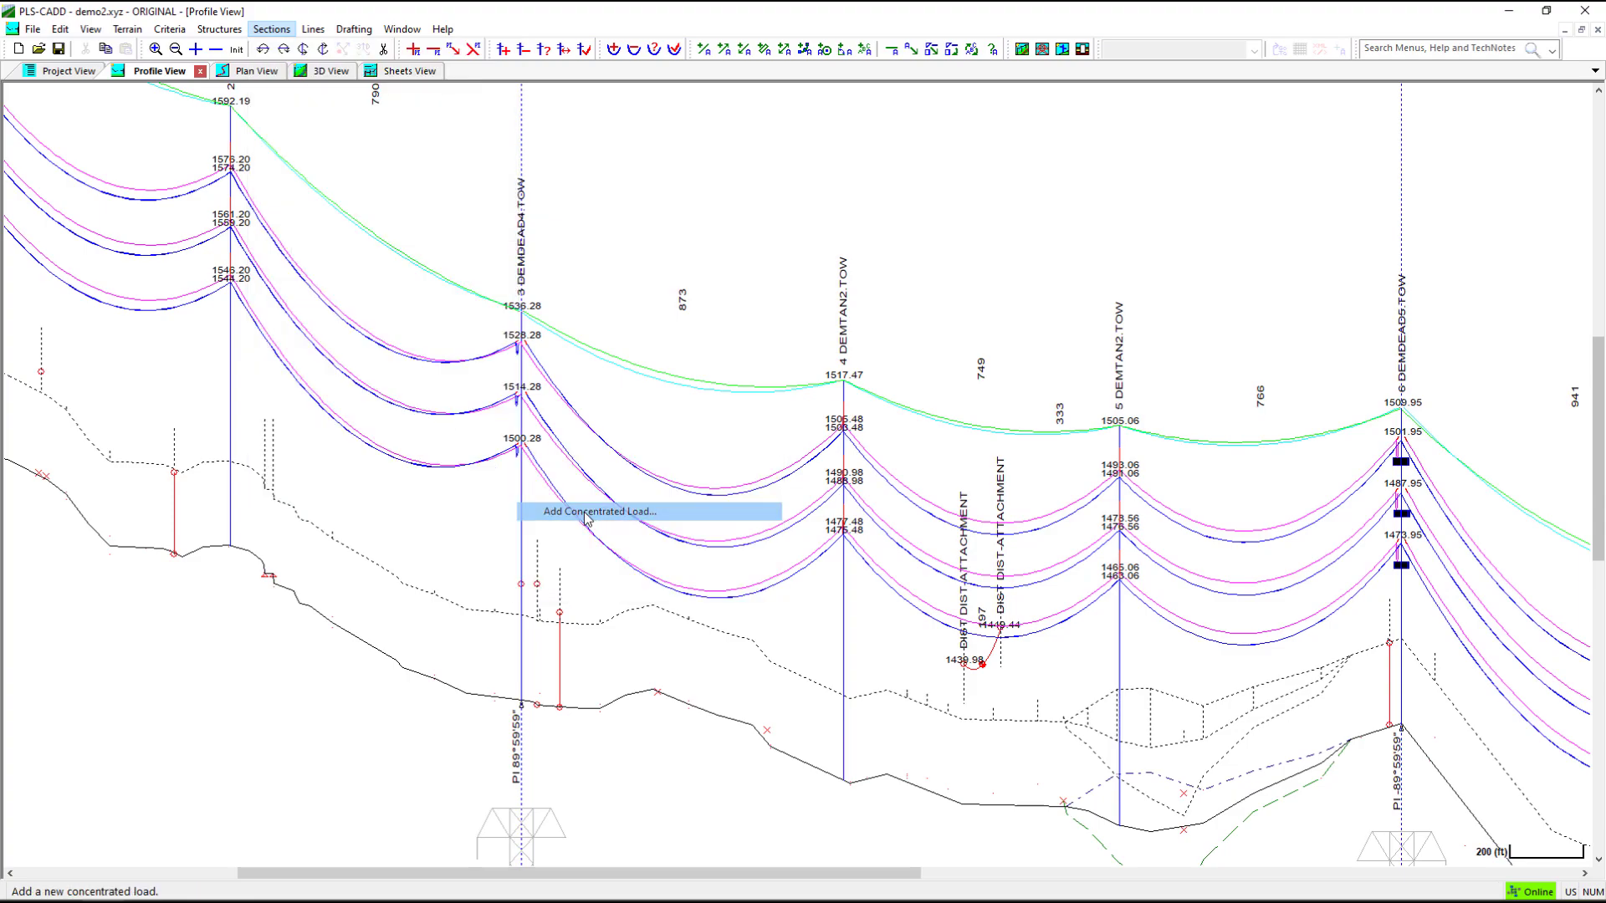
click(691, 492)
double_click(185, 212)
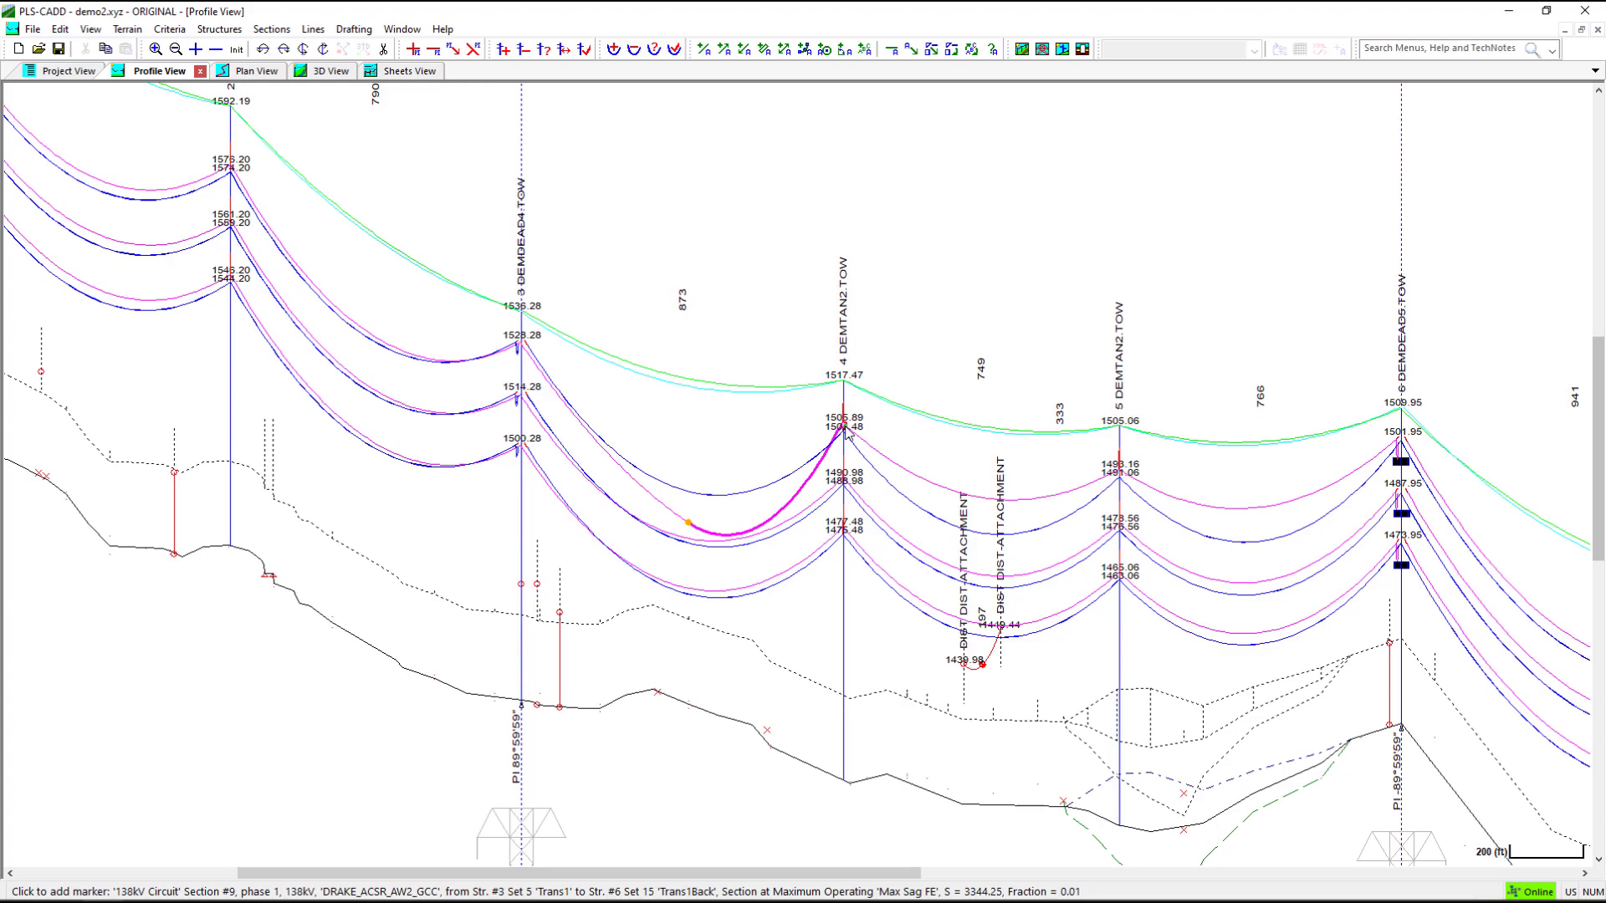
click(847, 431)
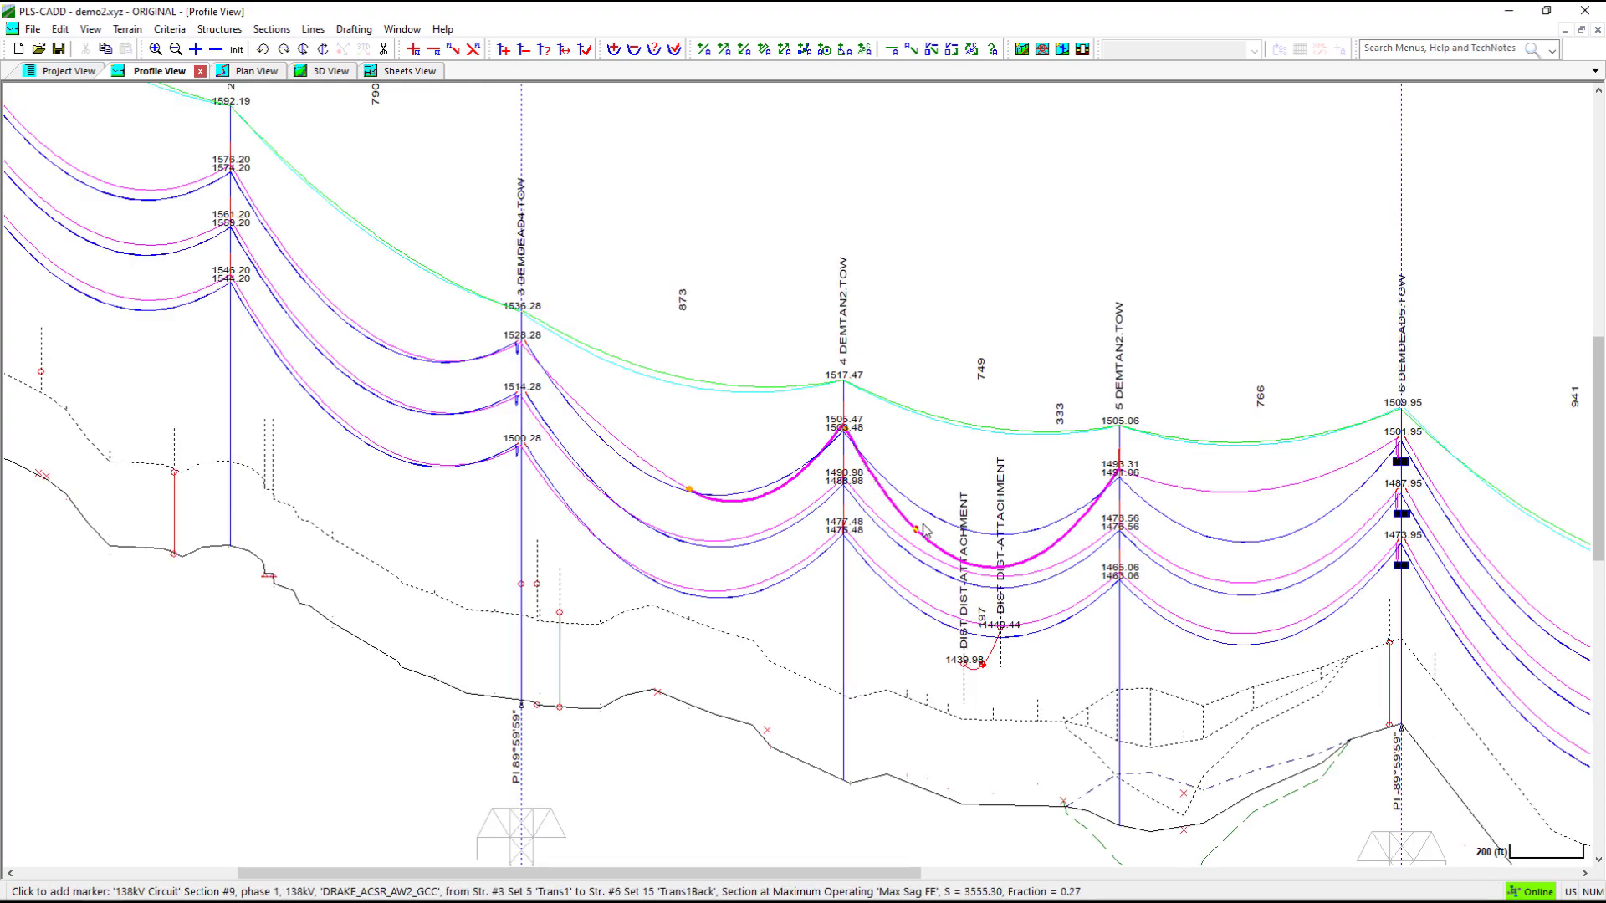
- Attach a concentrated load from the Blank file to the 138kV conductor
click(271, 28)
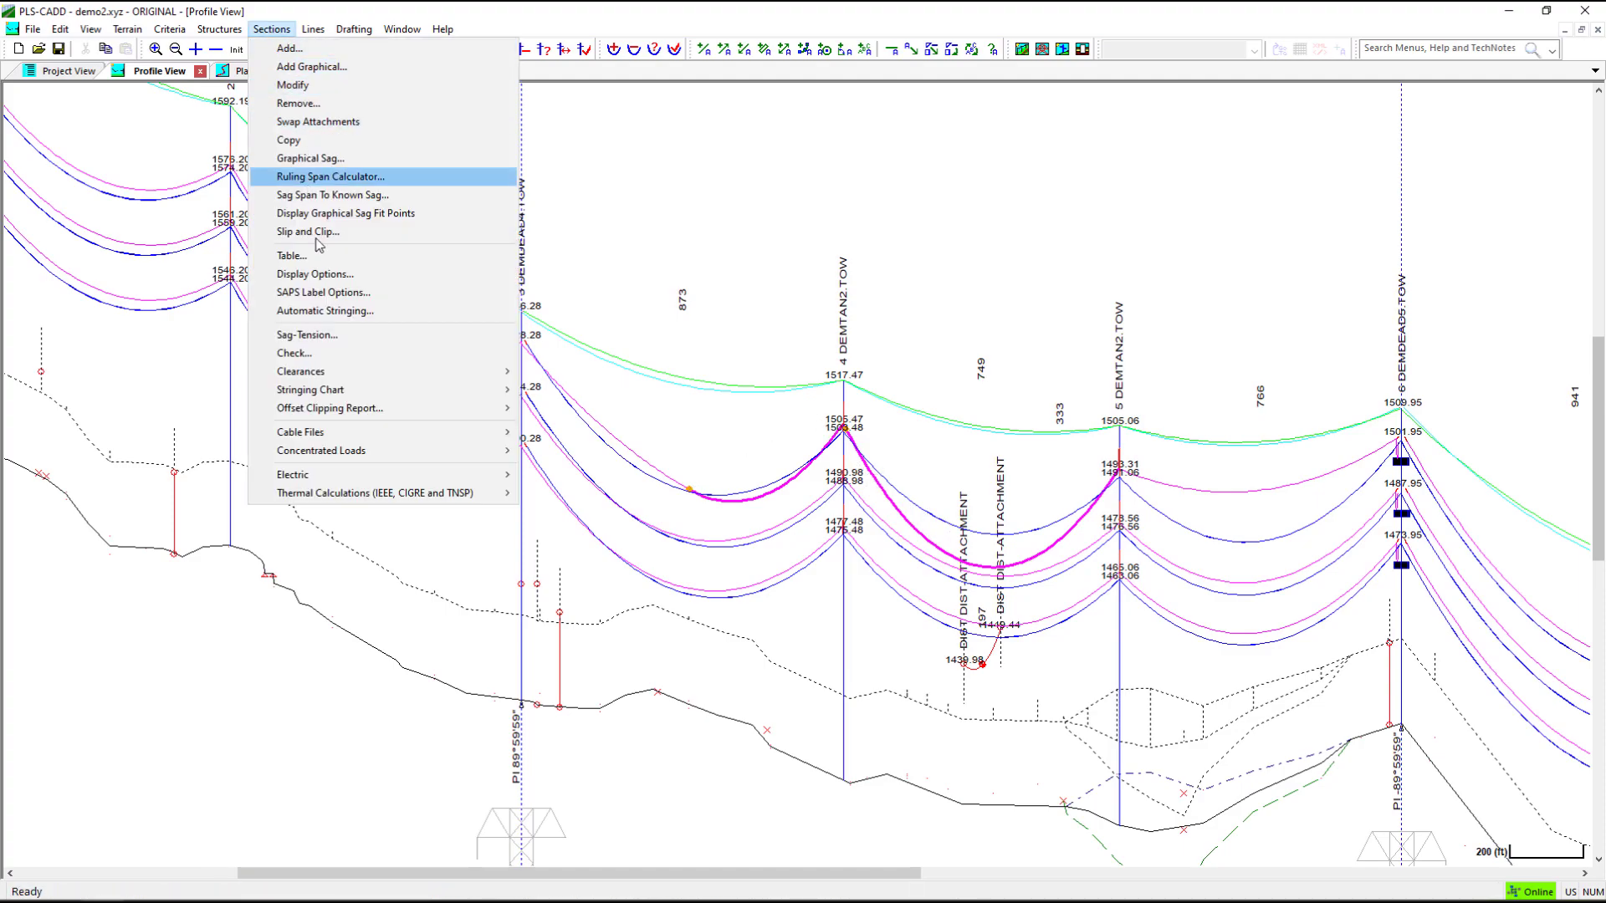
mouse_move(444, 456)
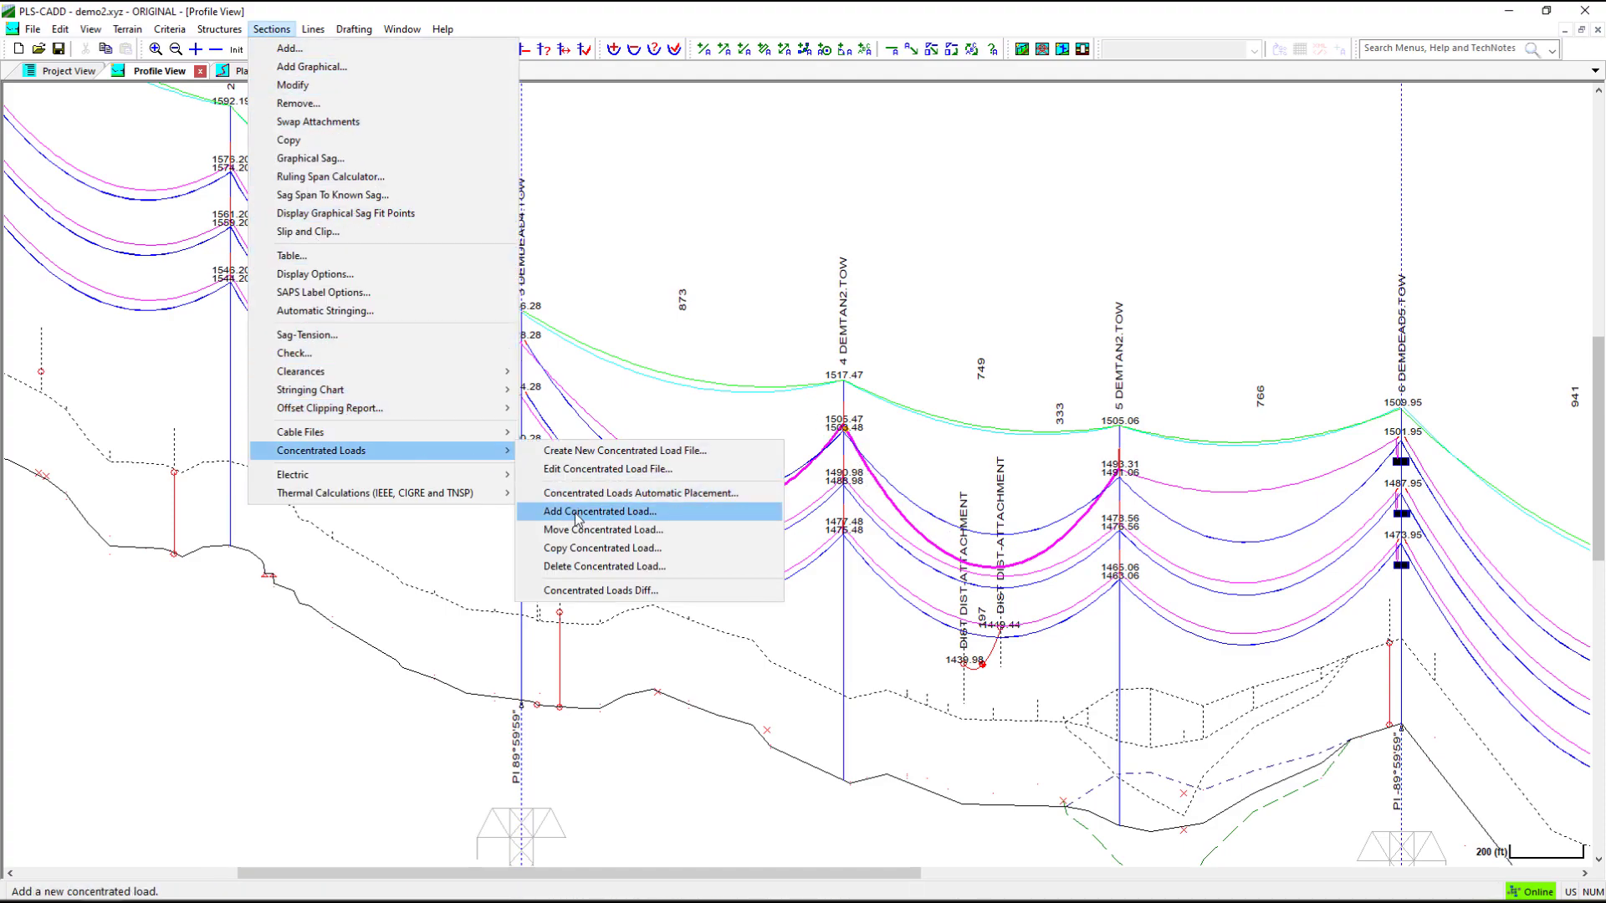
click(609, 512)
click(1027, 559)
click(218, 178)
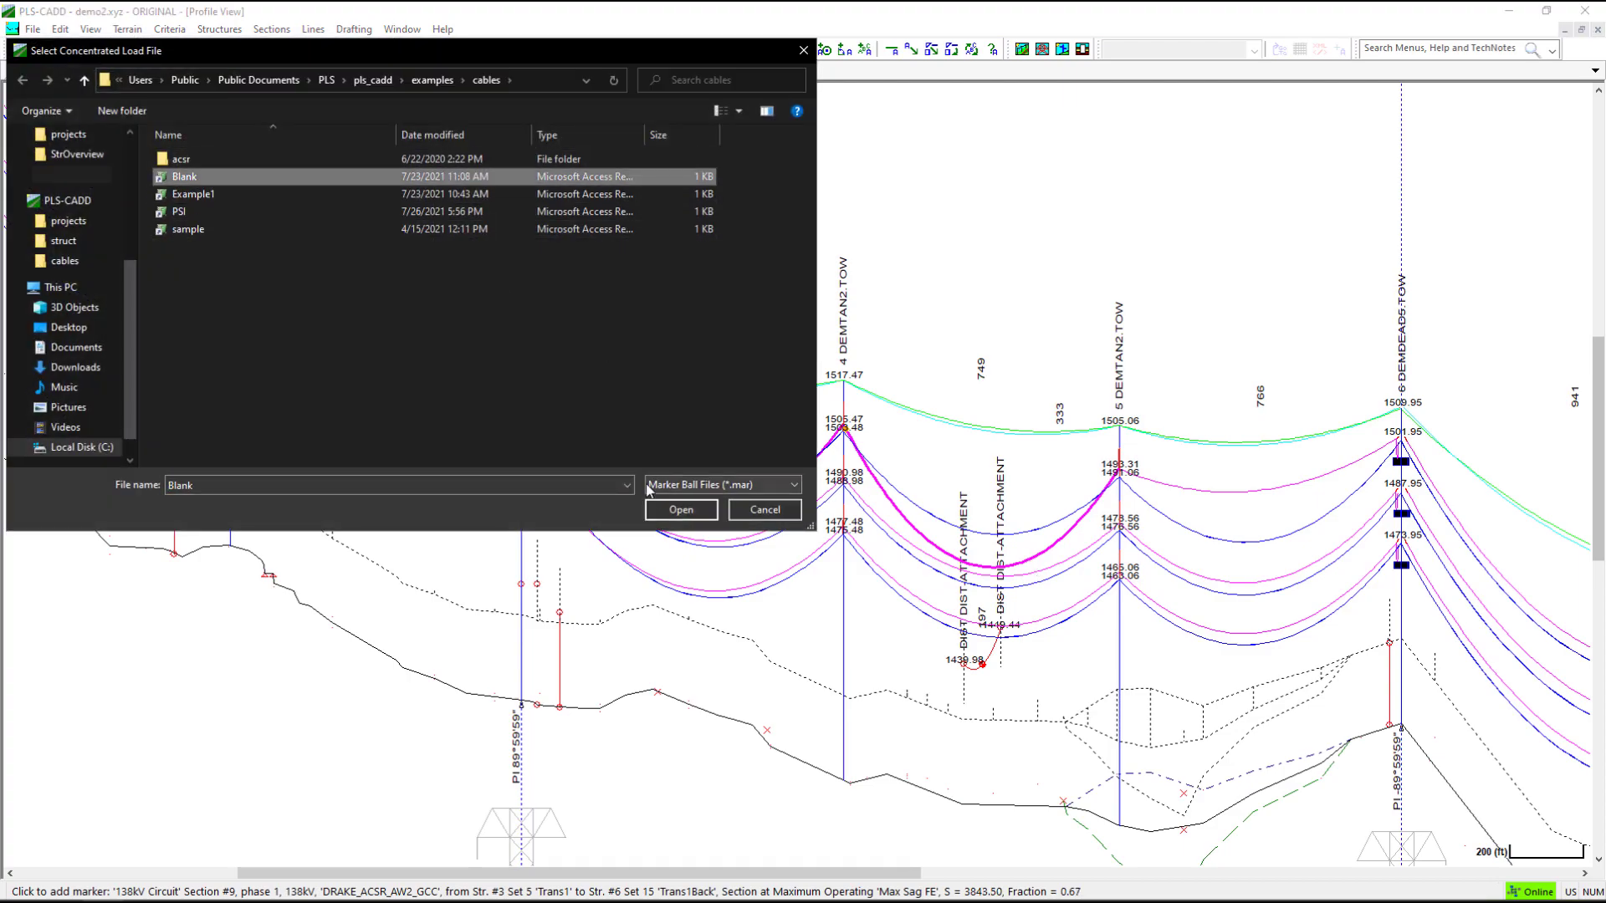
click(679, 510)
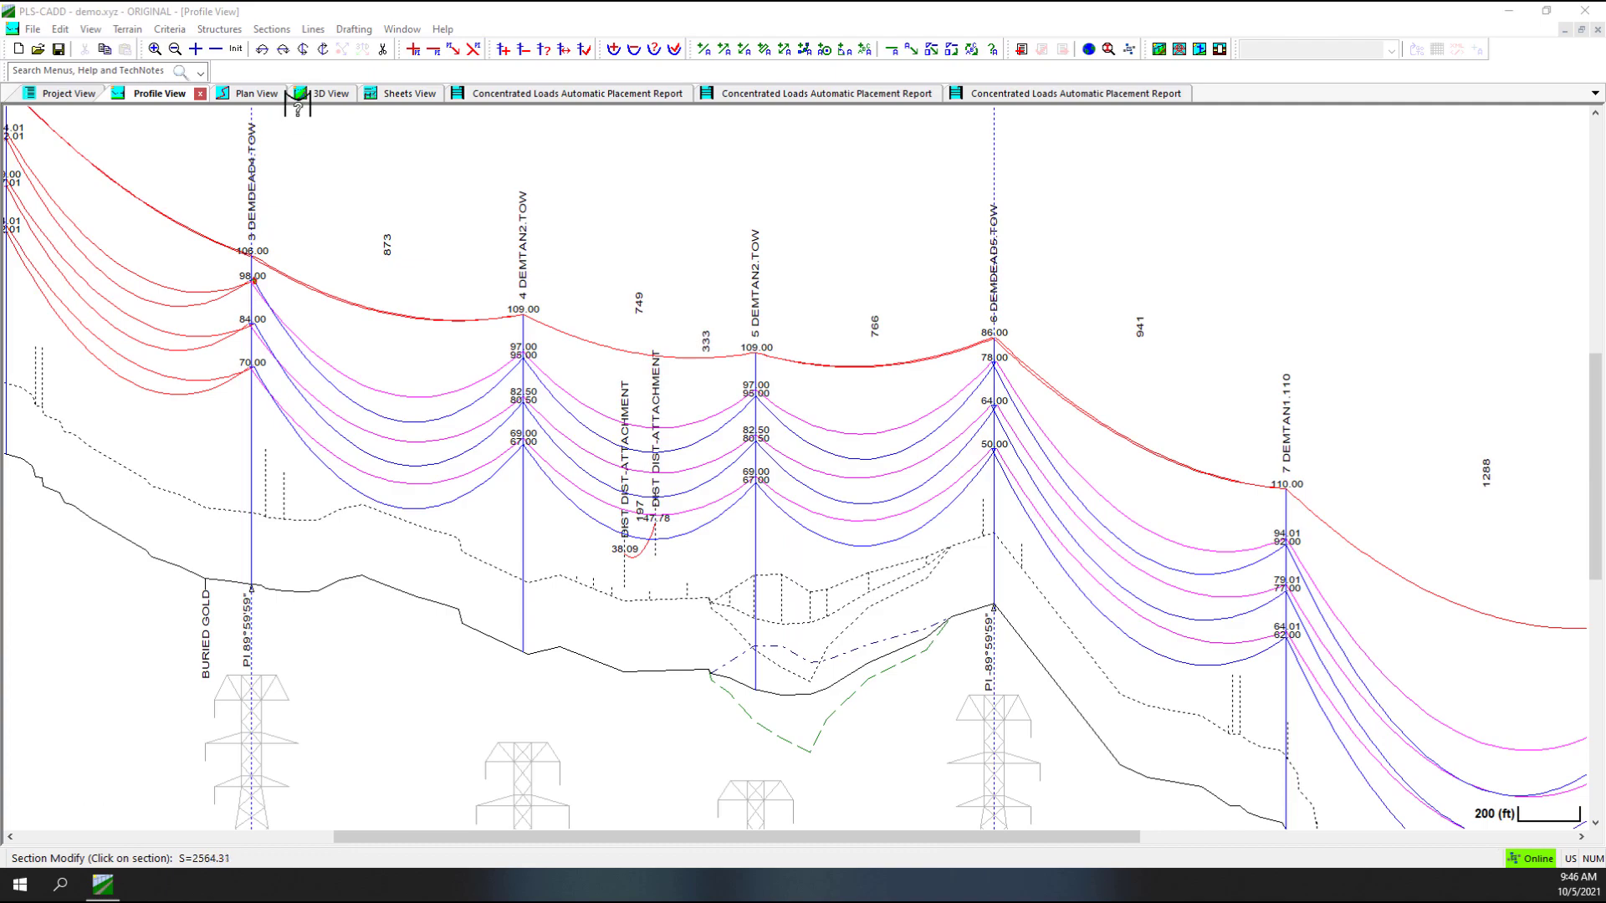
- Open the Concentrated Loads Automatic Placement settings from the Sections menu
click(272, 31)
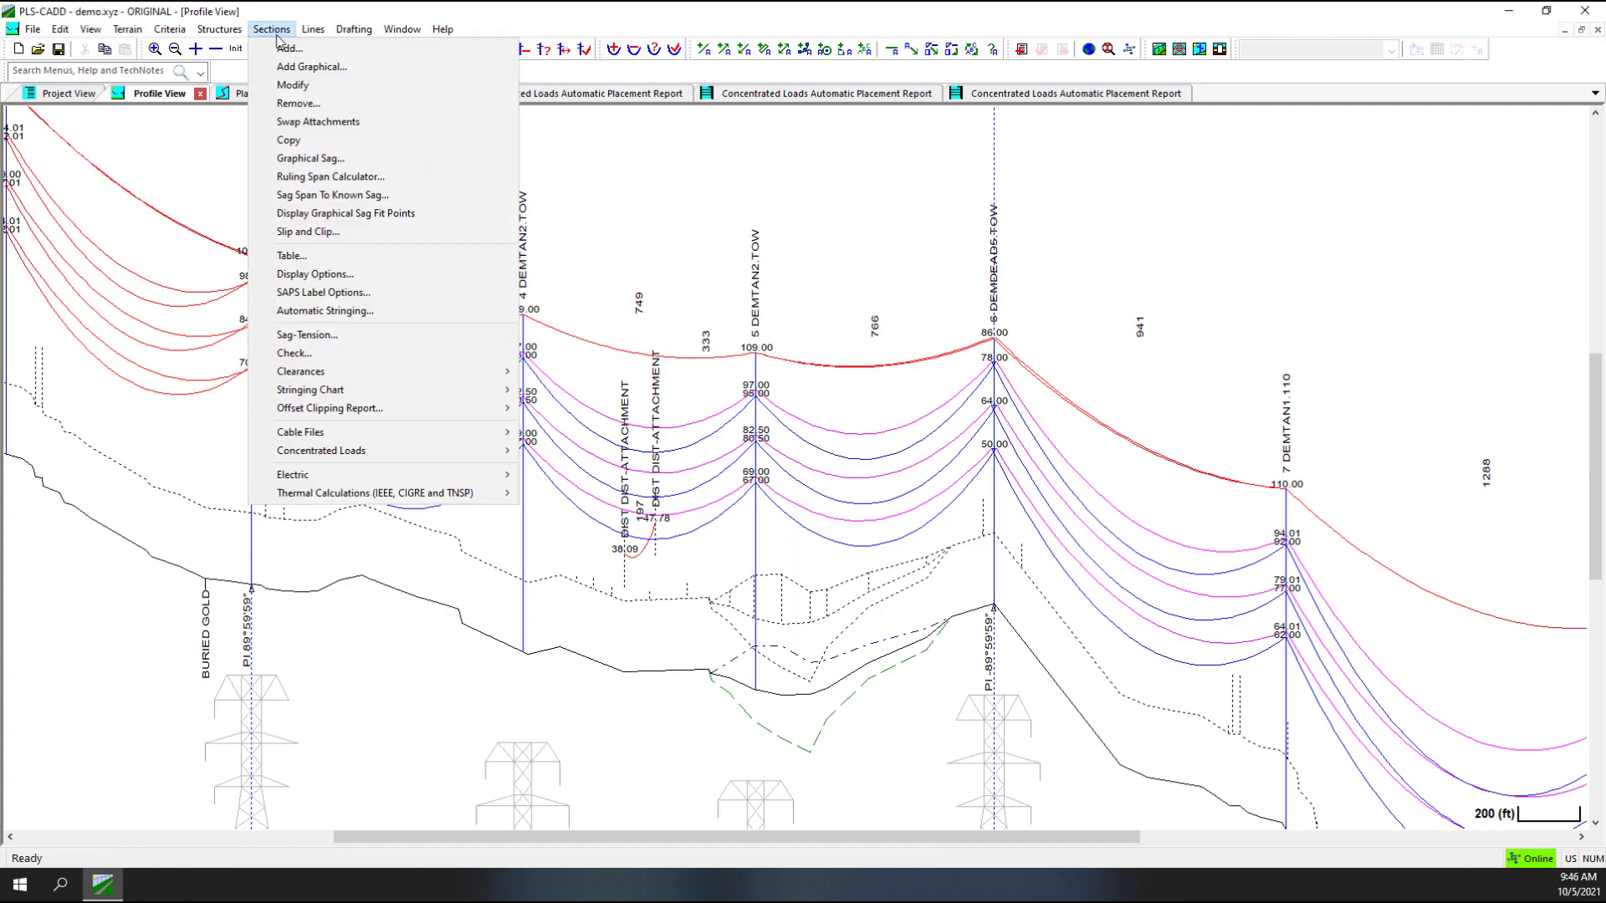
mouse_move(419, 455)
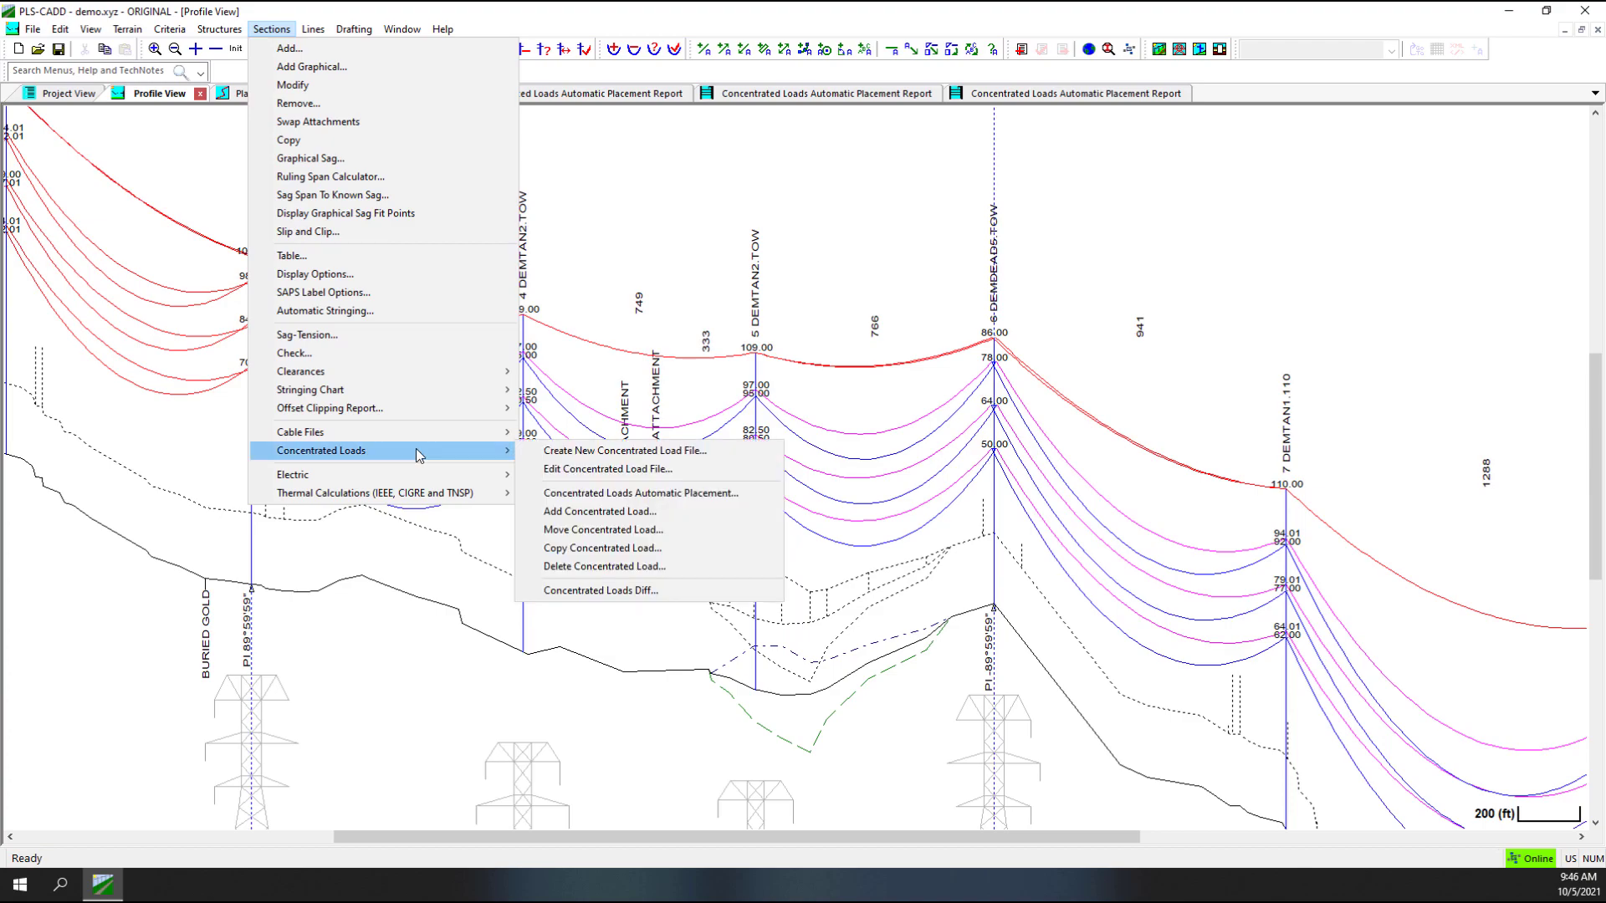
click(755, 495)
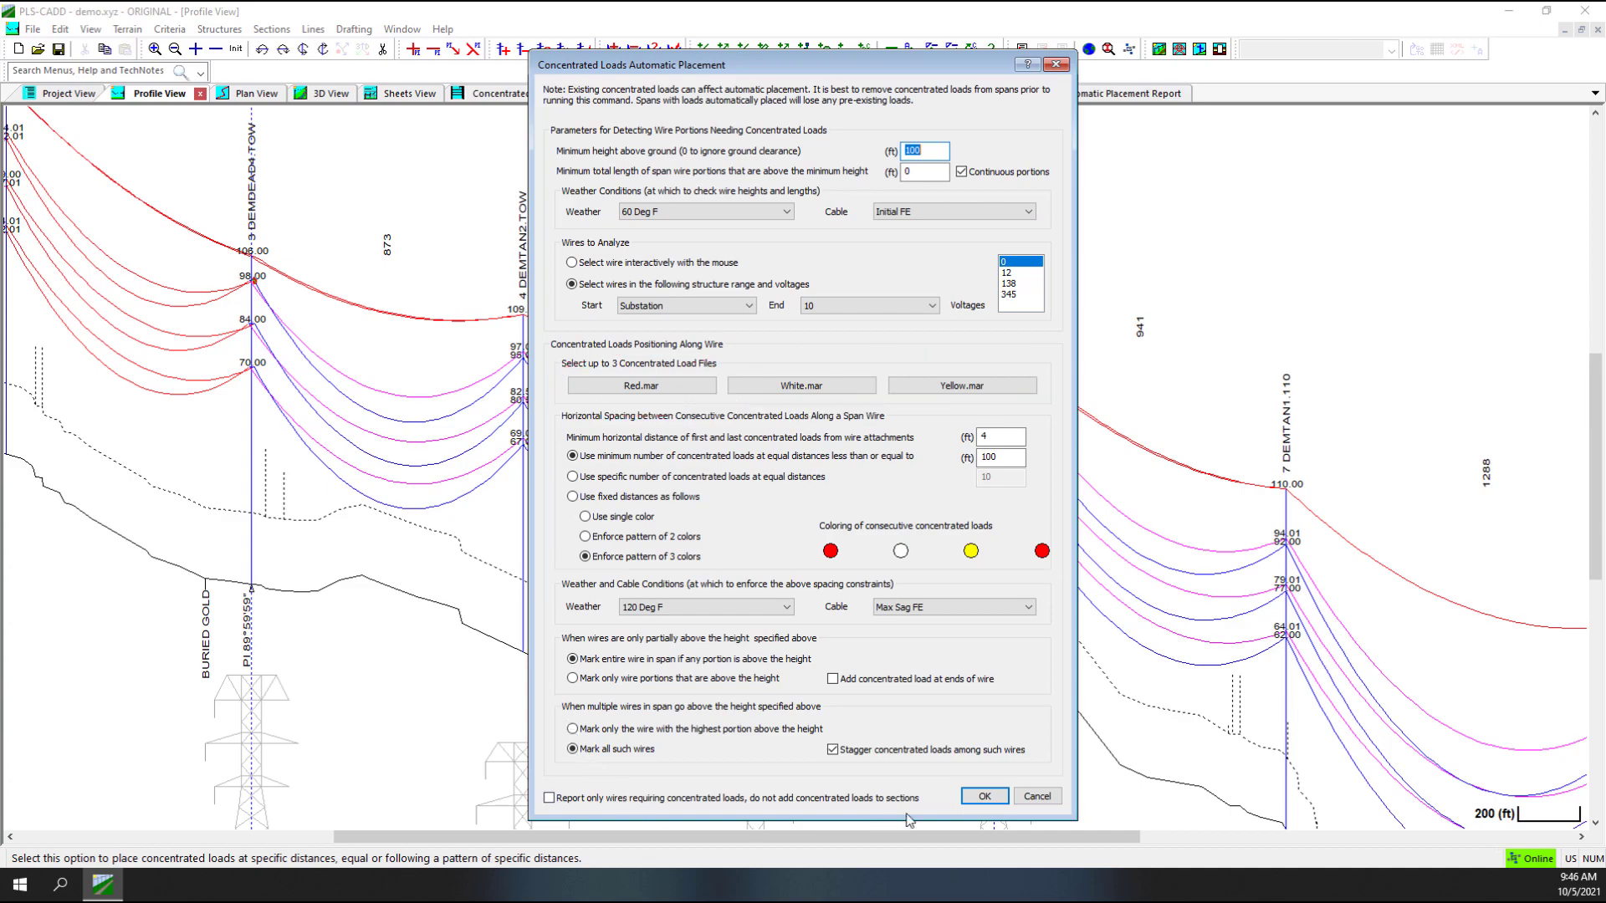
- Run automatic marker ball placement, then zoom in on the balls around towers 4 to 7 in 3D View
click(986, 797)
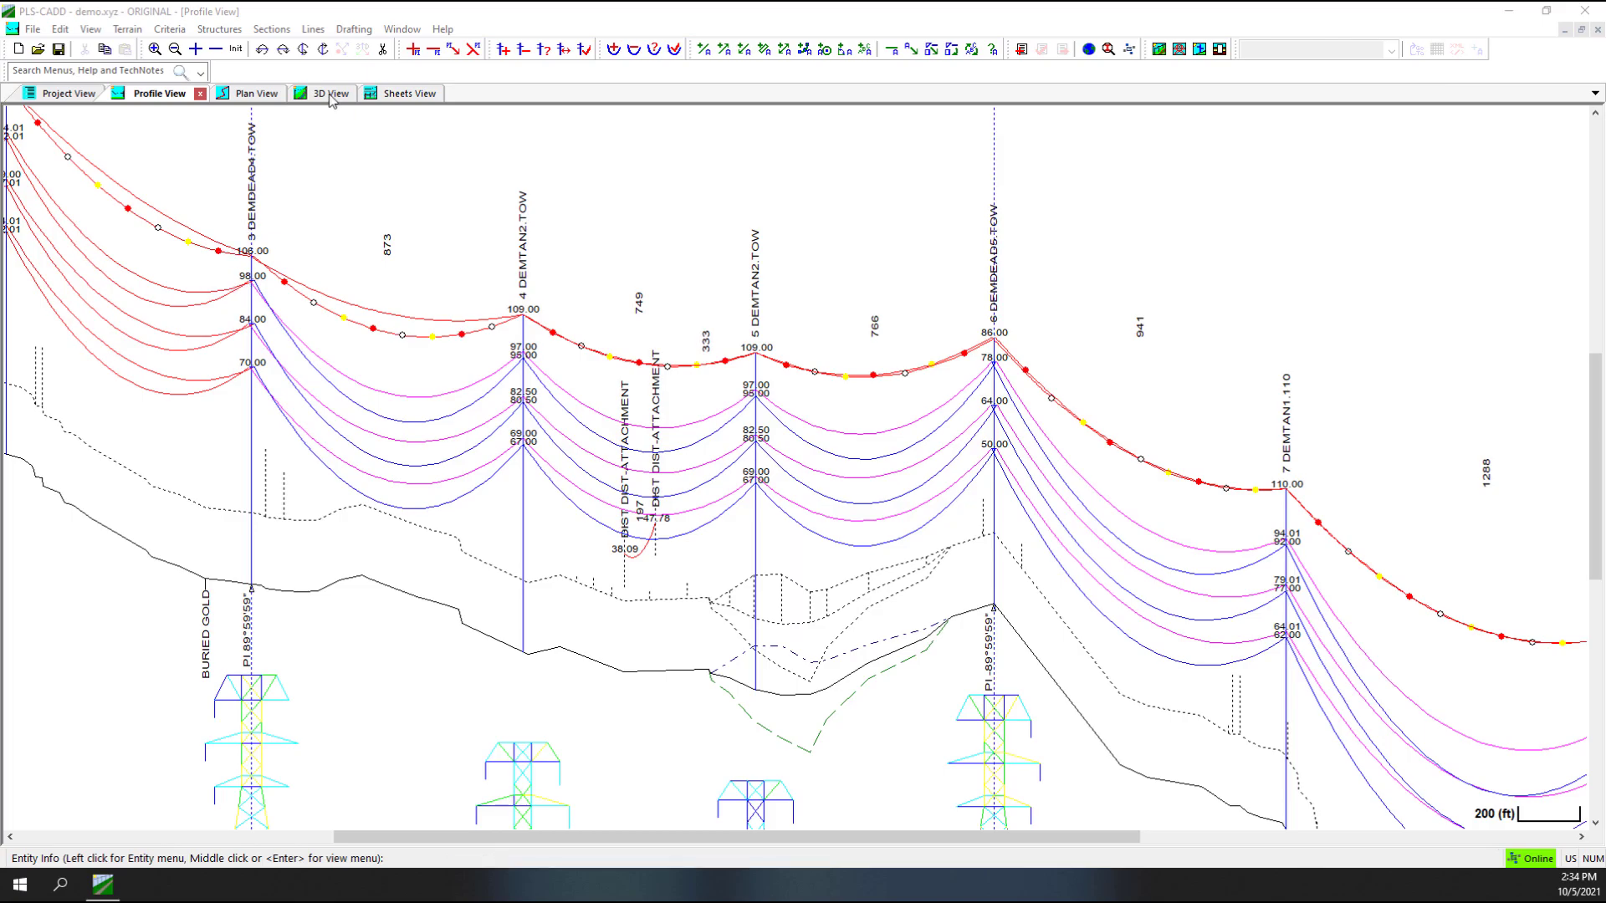
click(330, 93)
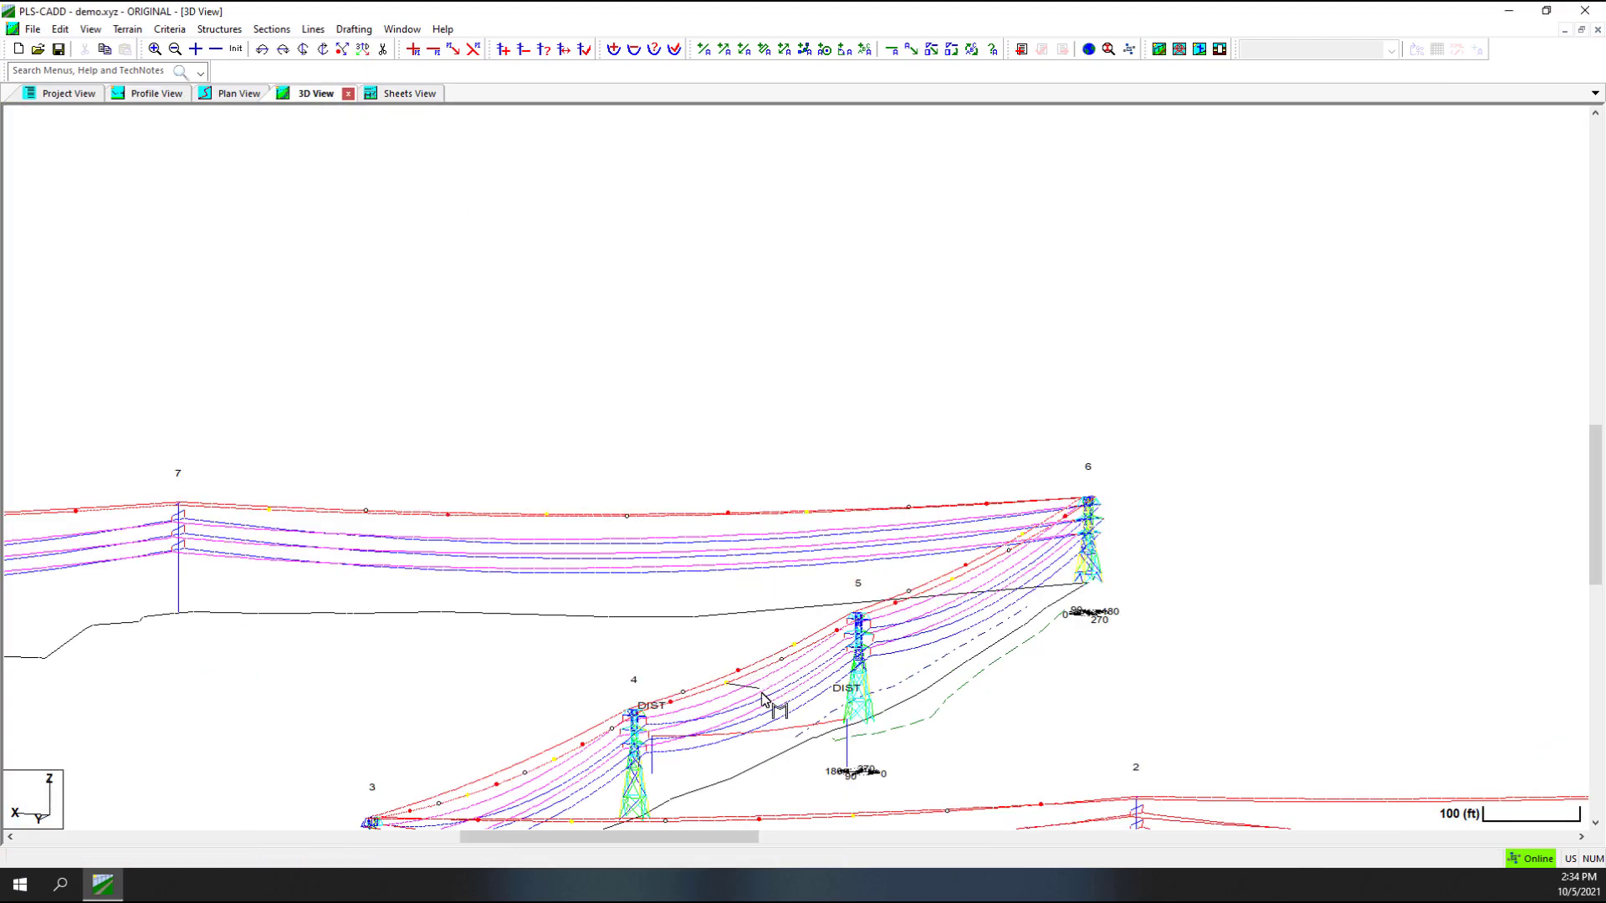
key(r)
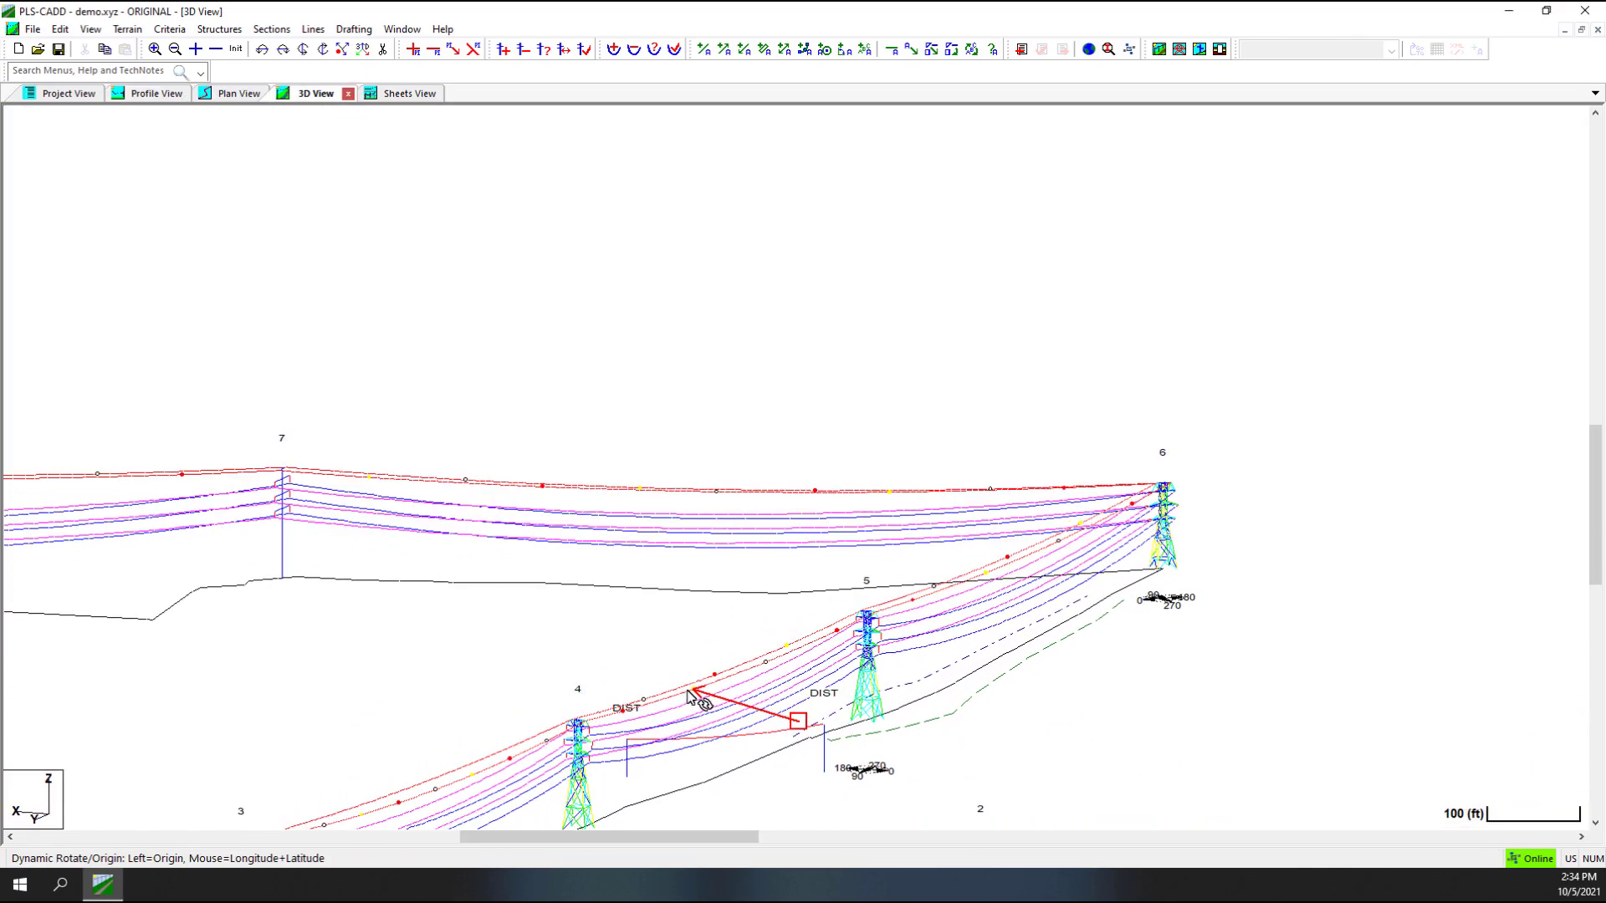
mouse_move(595, 701)
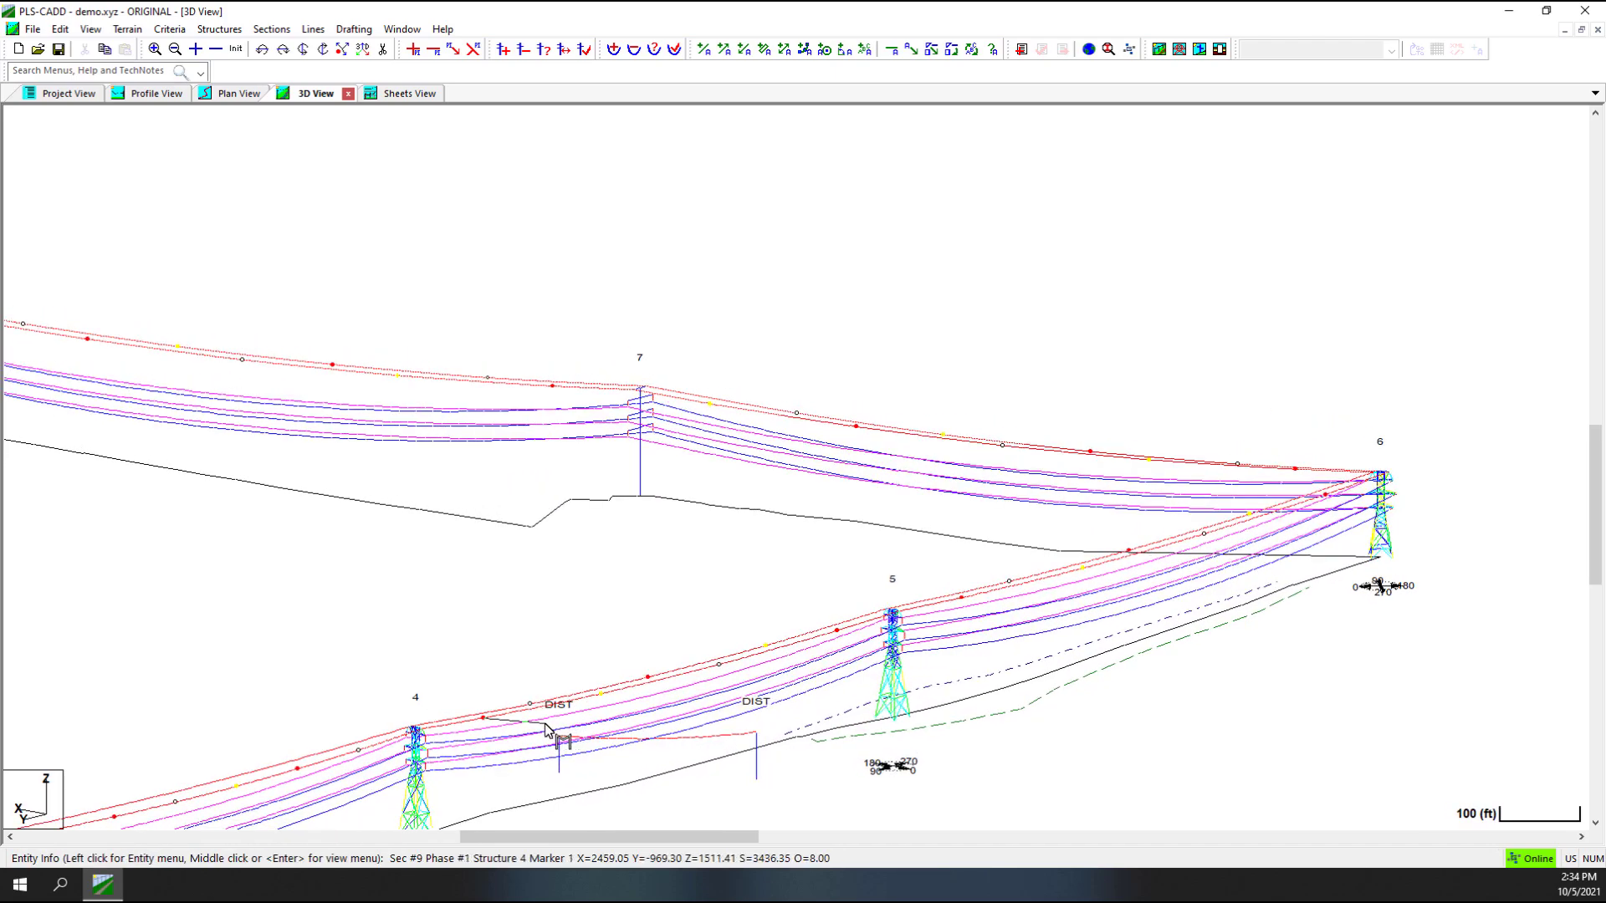
click(556, 736)
scroll(547, 730, up, 3)
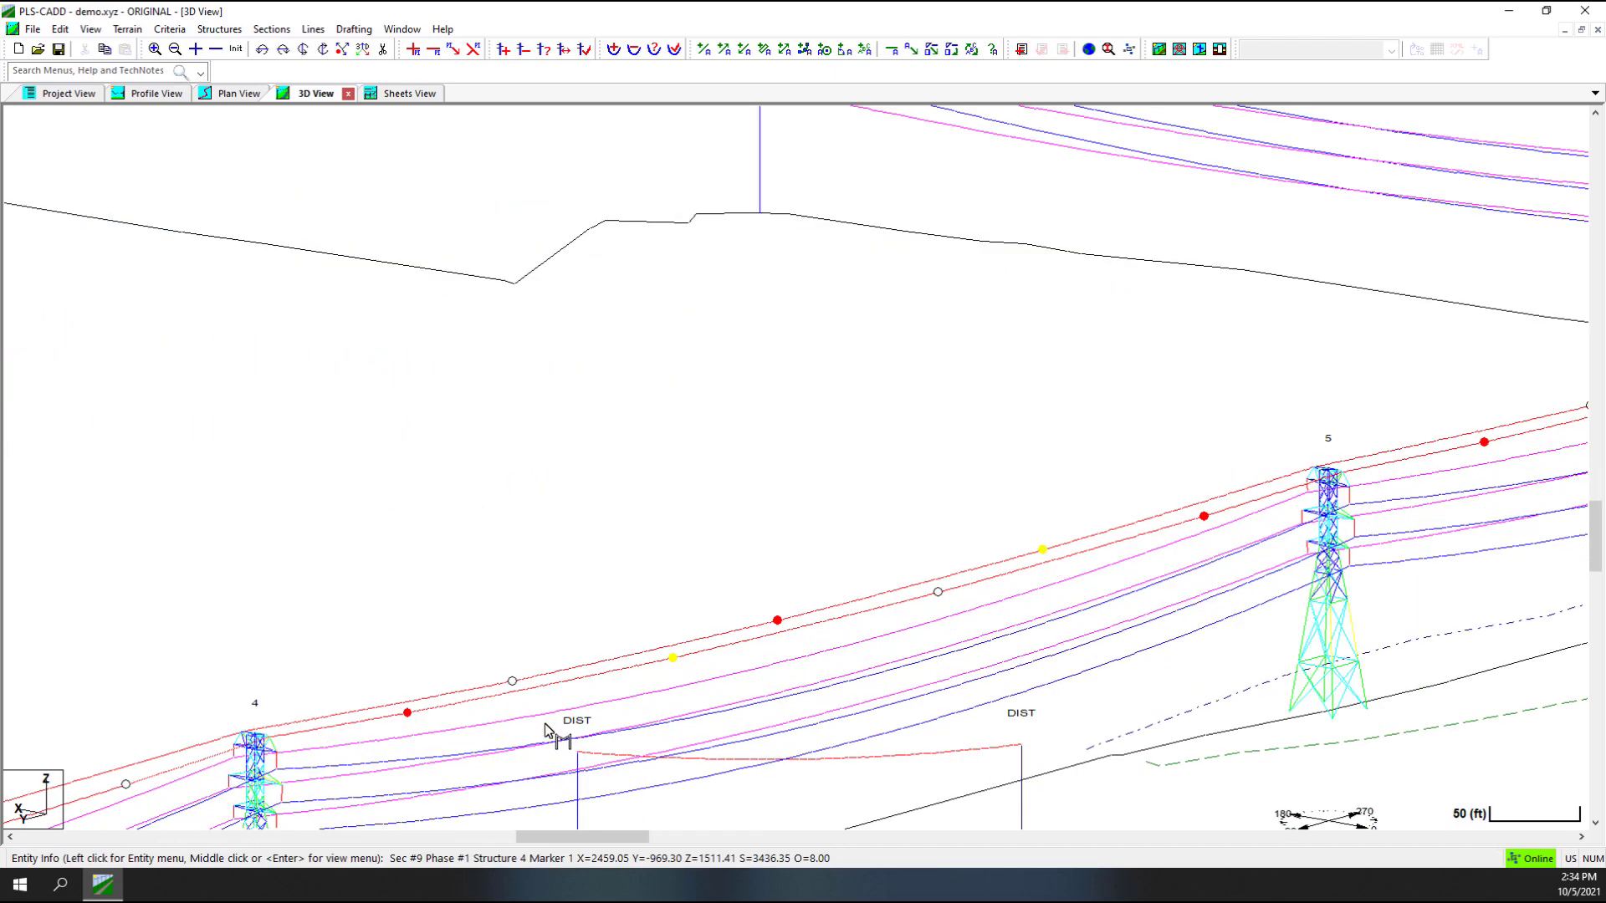